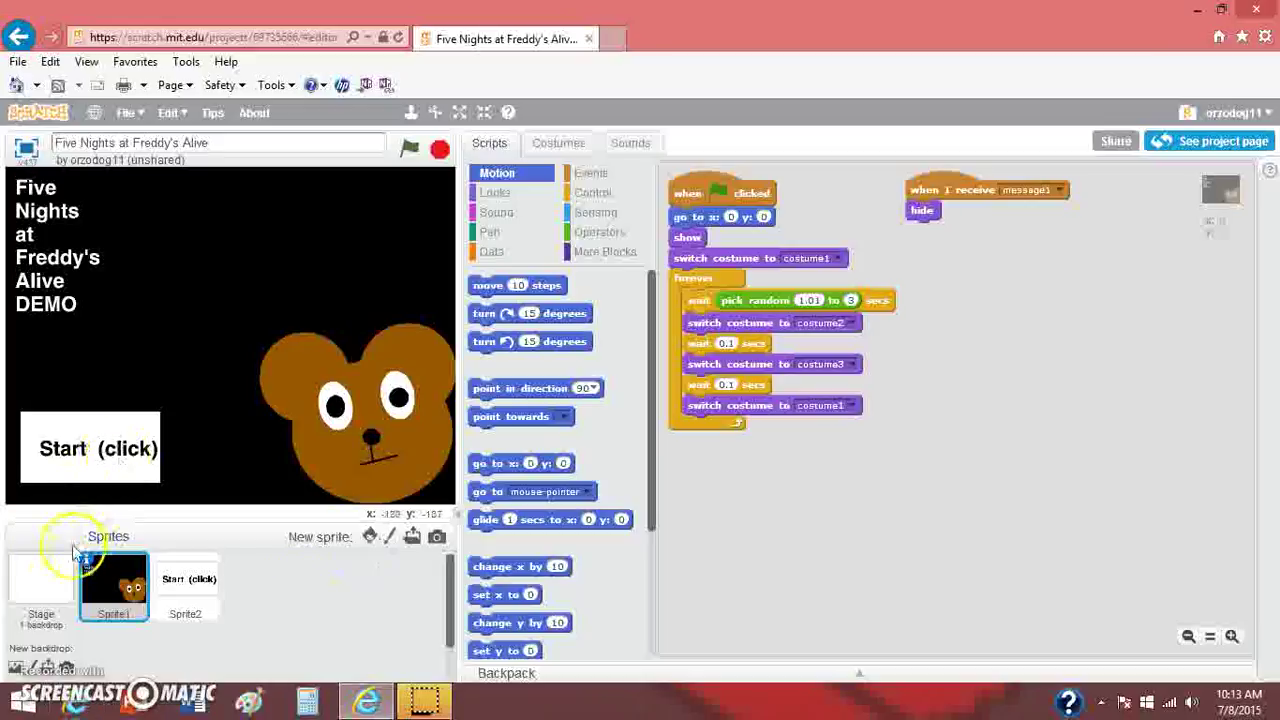
Open the stage's backdrop for editing and fill its whole canvas with solid medium grey.
{"action": "left_click", "coordinate": [42, 591]}
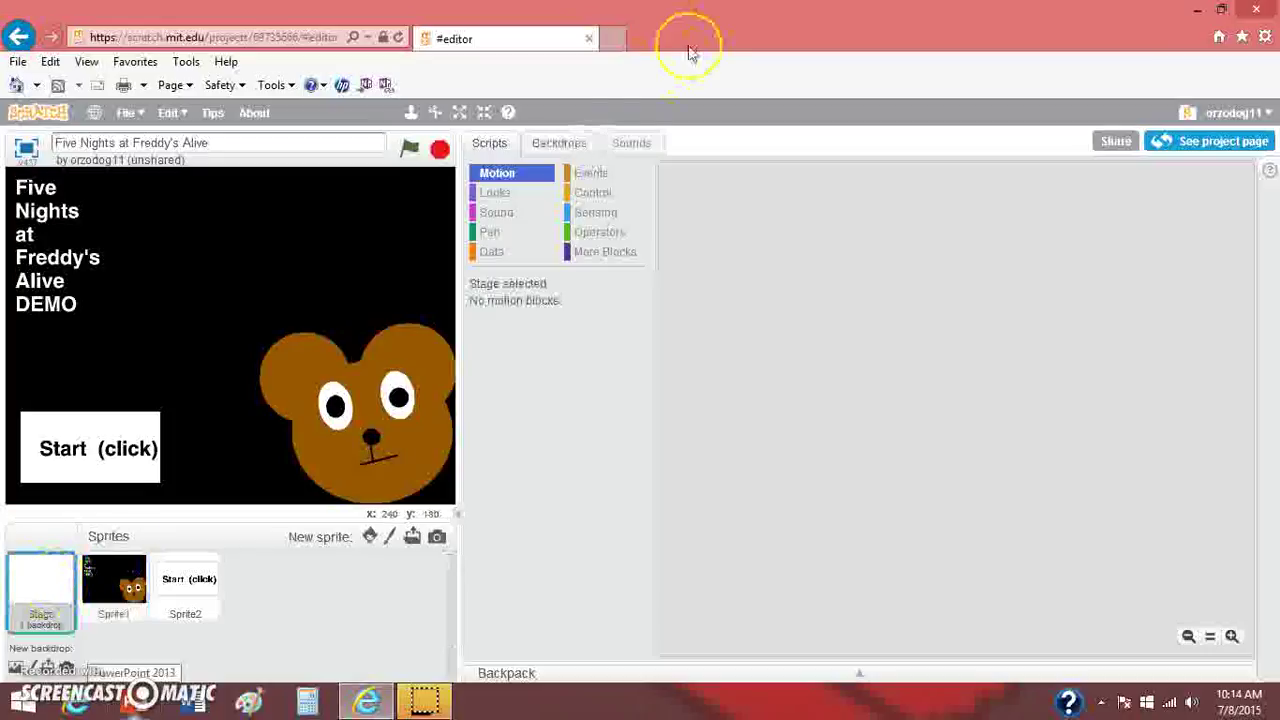
{"action": "left_click", "coordinate": [588, 146]}
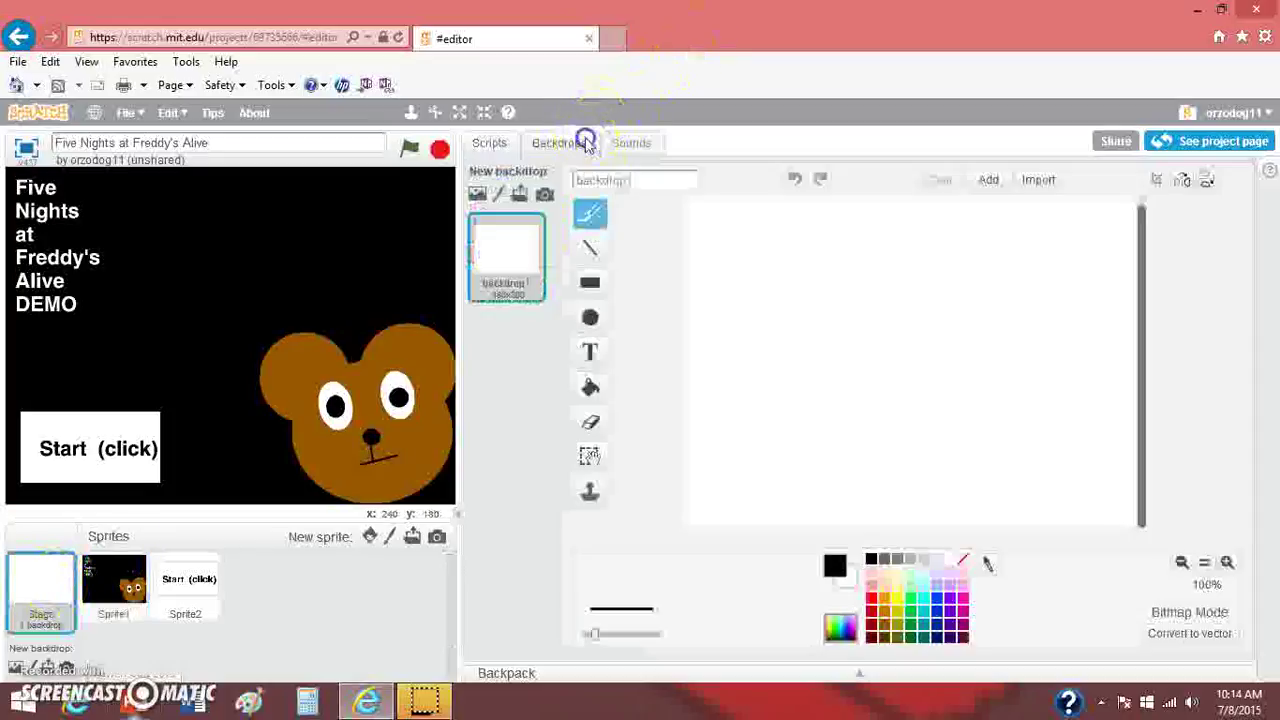
{"action": "left_click", "coordinate": [589, 388]}
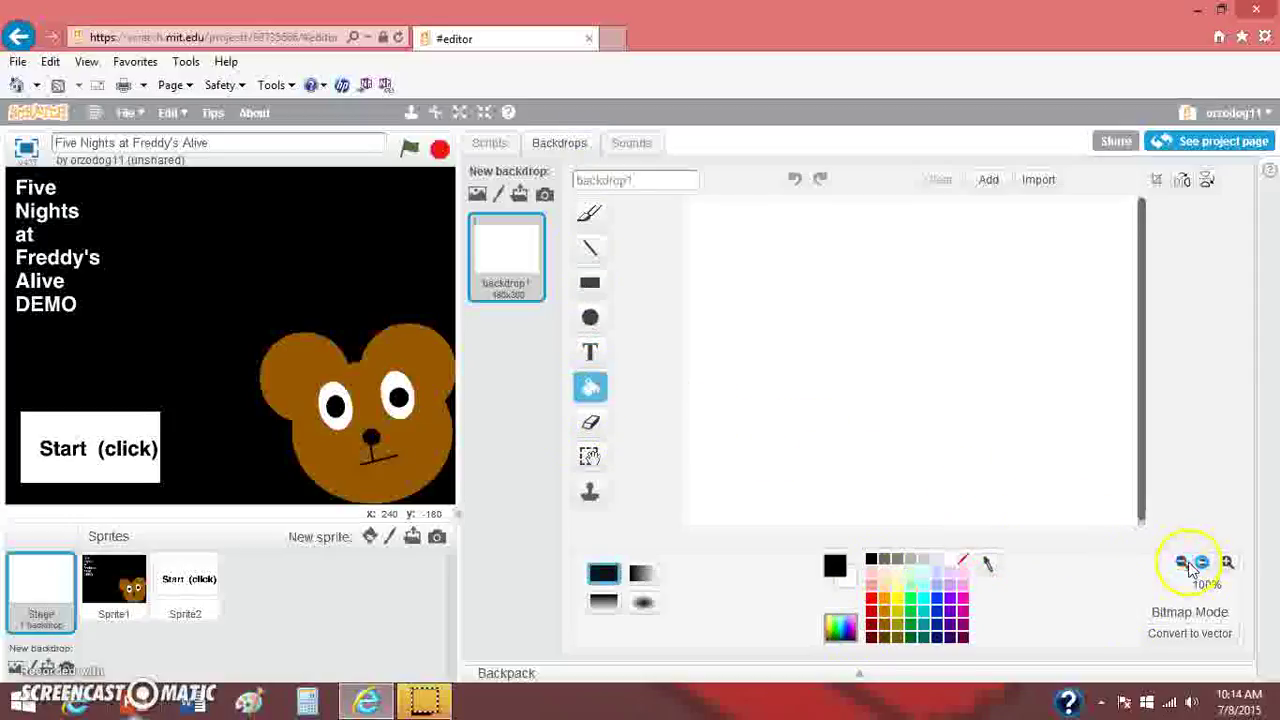
{"action": "left_click", "coordinate": [879, 421]}
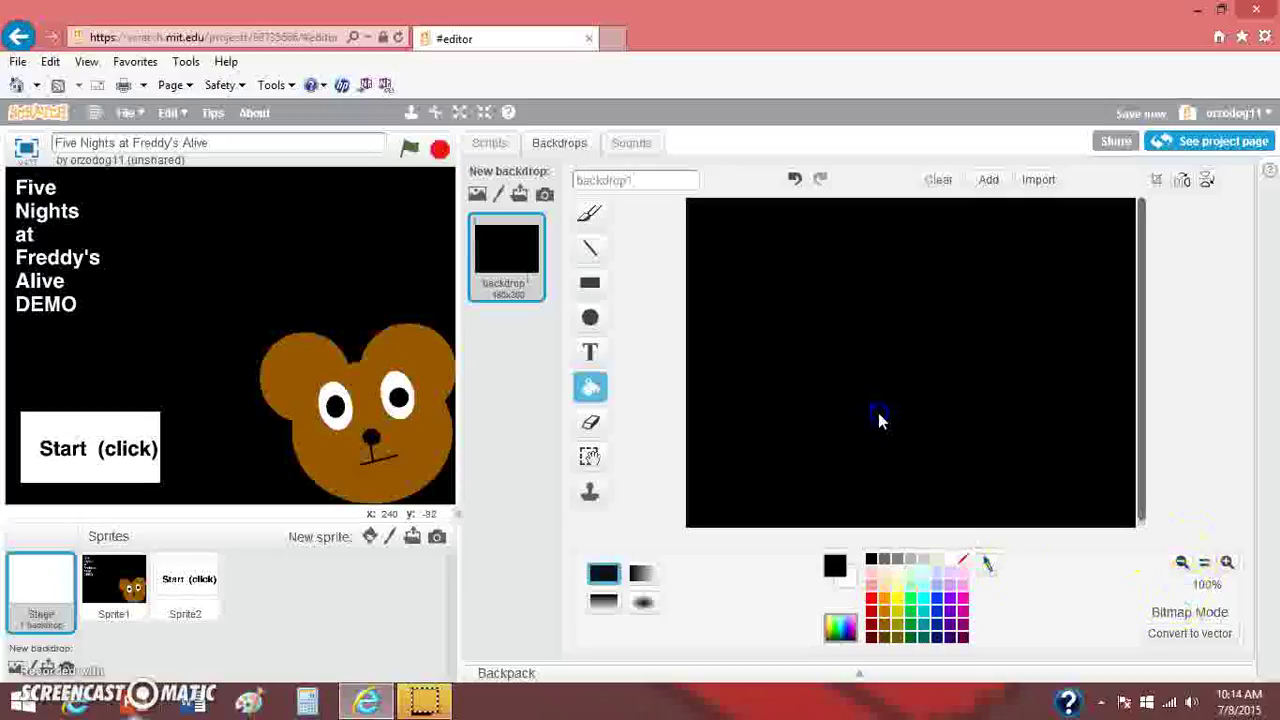
{"action": "left_click", "coordinate": [910, 562]}
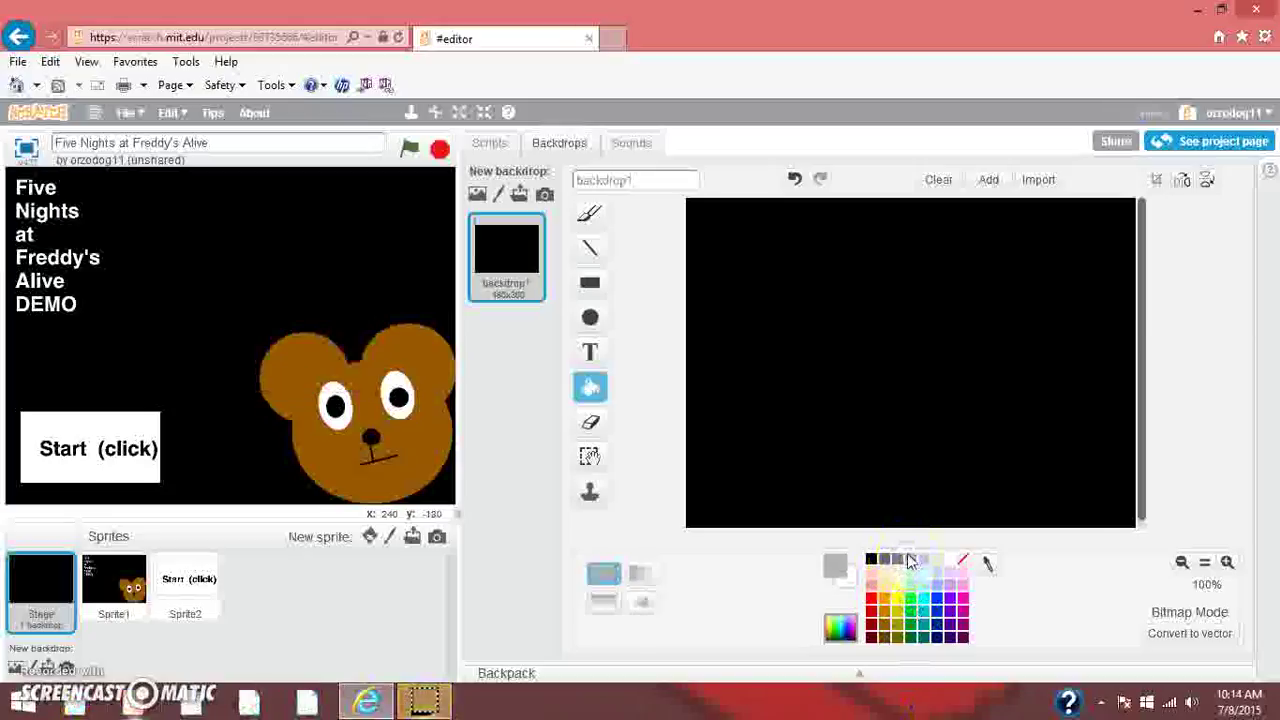
{"action": "left_click", "coordinate": [910, 416]}
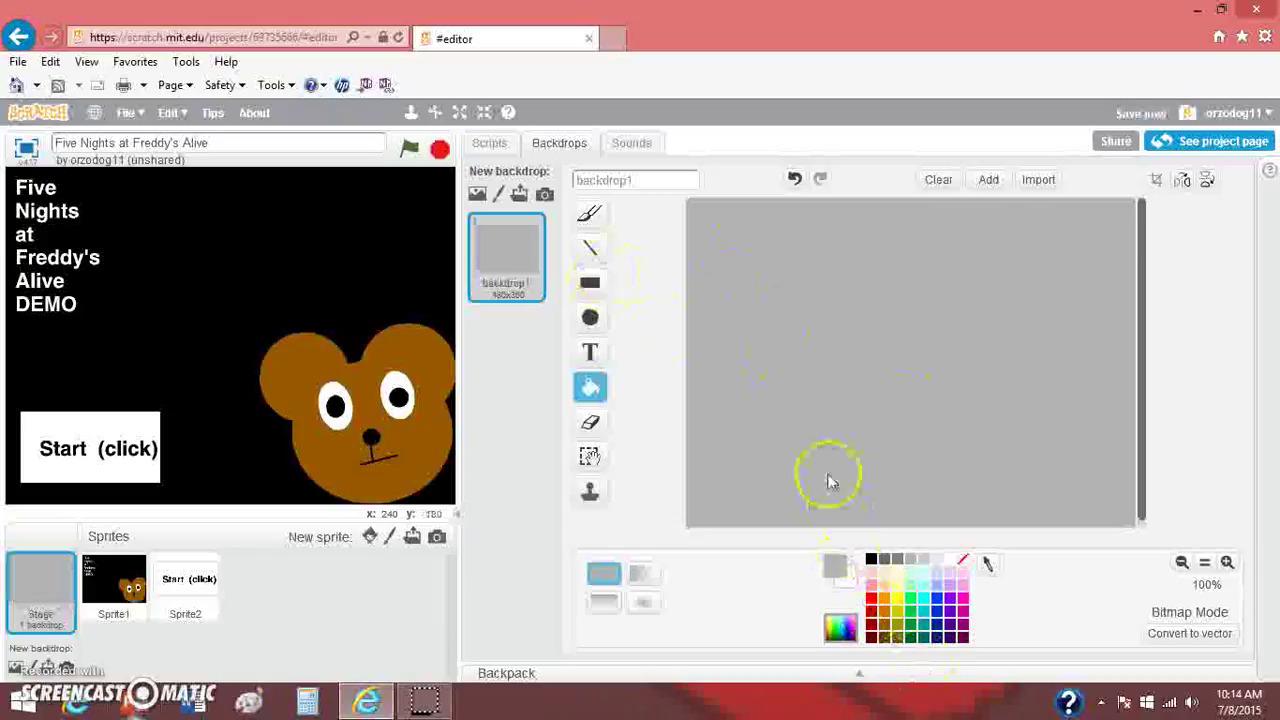
Draw a black outlined rectangle at the centre of the grey backdrop, just under half the canvas width.
{"action": "left_click", "coordinate": [589, 283]}
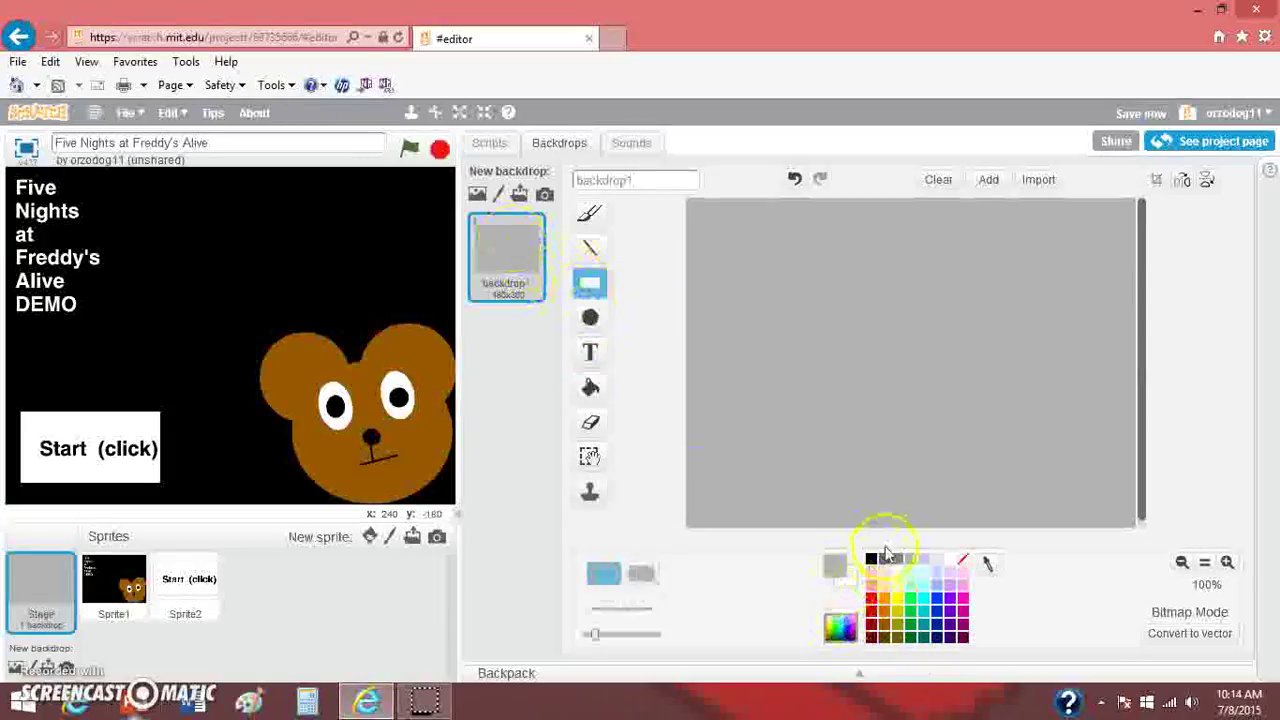
{"action": "left_click", "coordinate": [871, 558]}
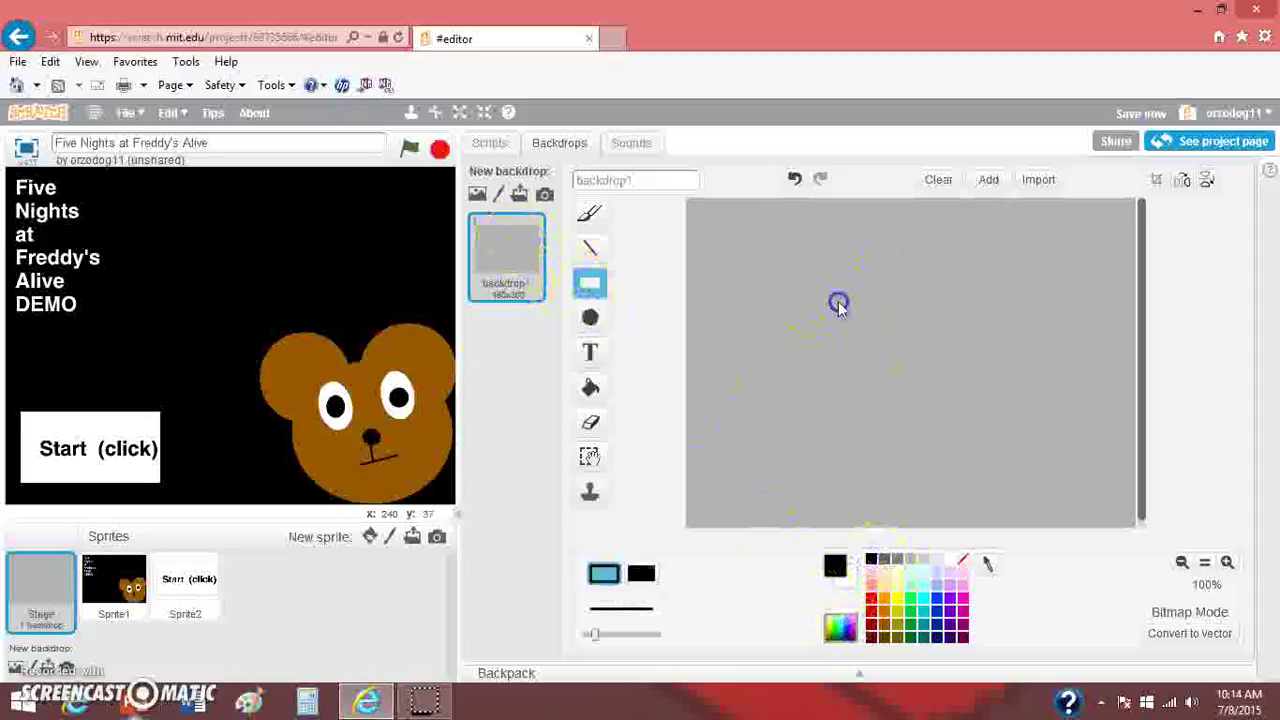
{"action": "left_click_drag", "start_coordinate": [845, 306], "coordinate": [1046, 418]}
{"action": "left_click_drag", "start_coordinate": [945, 366], "coordinate": [922, 366]}
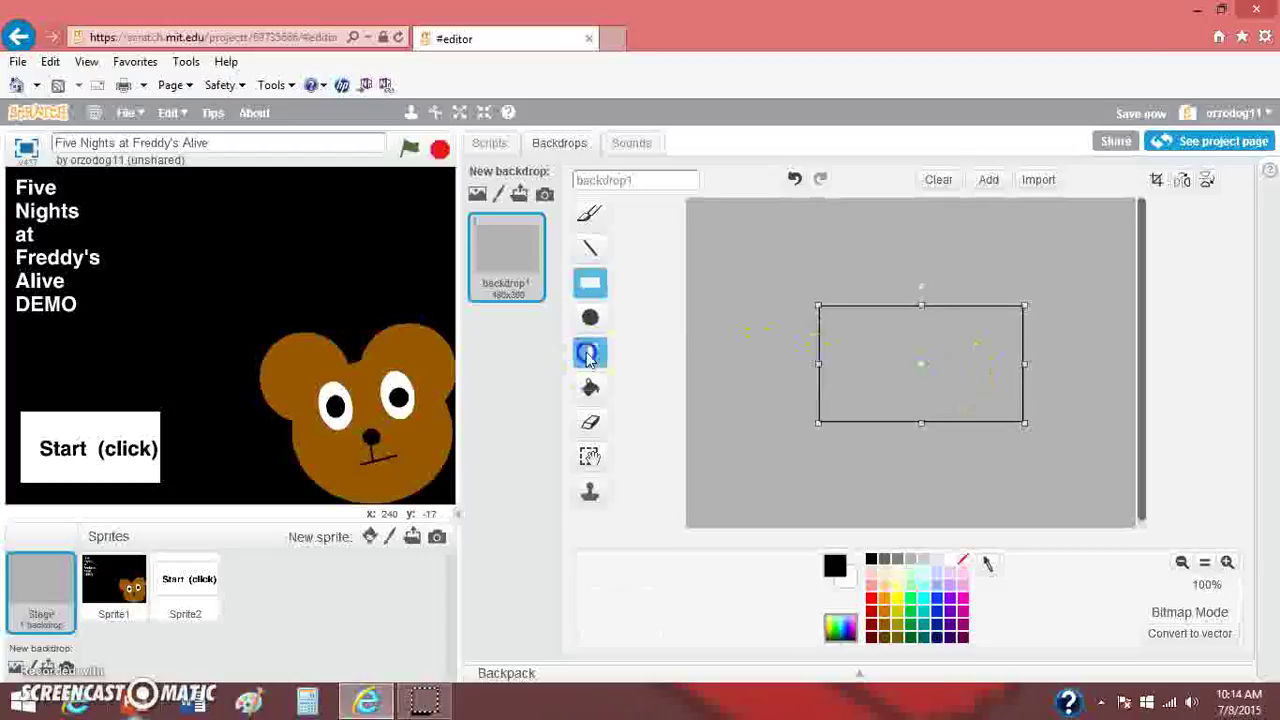
Draw four black lines joining the rectangle's corners to the backdrop's corners, forming a hallway in perspective.
{"action": "left_click", "coordinate": [615, 248]}
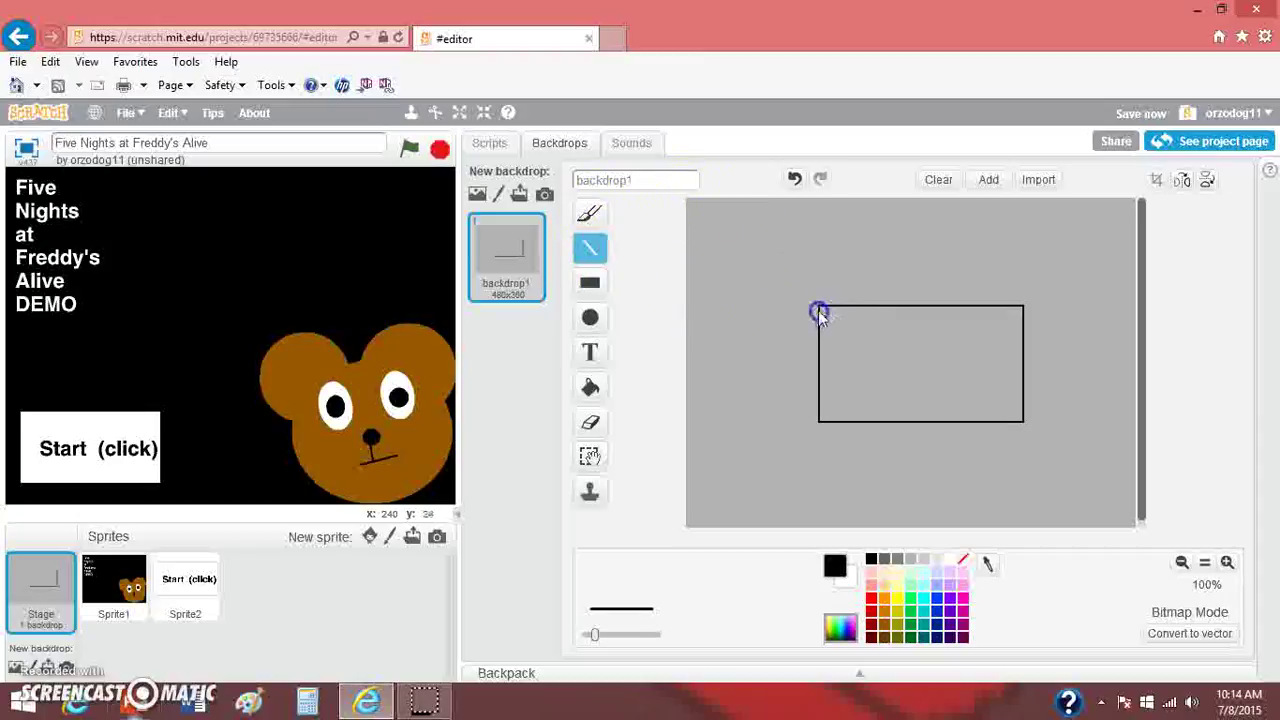
{"action": "left_click_drag", "start_coordinate": [818, 307], "coordinate": [660, 166]}
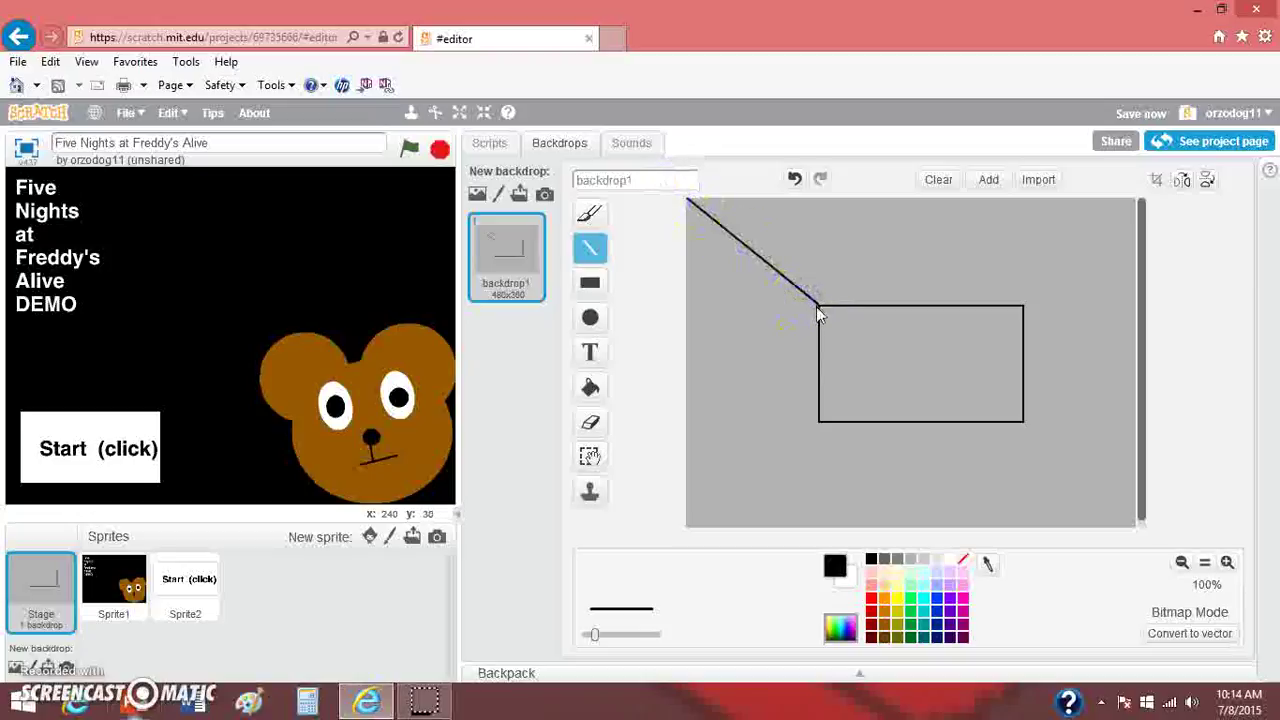
{"action": "mouse_move", "coordinate": [820, 310]}
{"action": "left_mouse_down"}
{"action": "mouse_move", "coordinate": [900, 322]}
{"action": "mouse_move", "coordinate": [1021, 313]}
{"action": "mouse_move", "coordinate": [1160, 183]}
{"action": "left_mouse_up"}
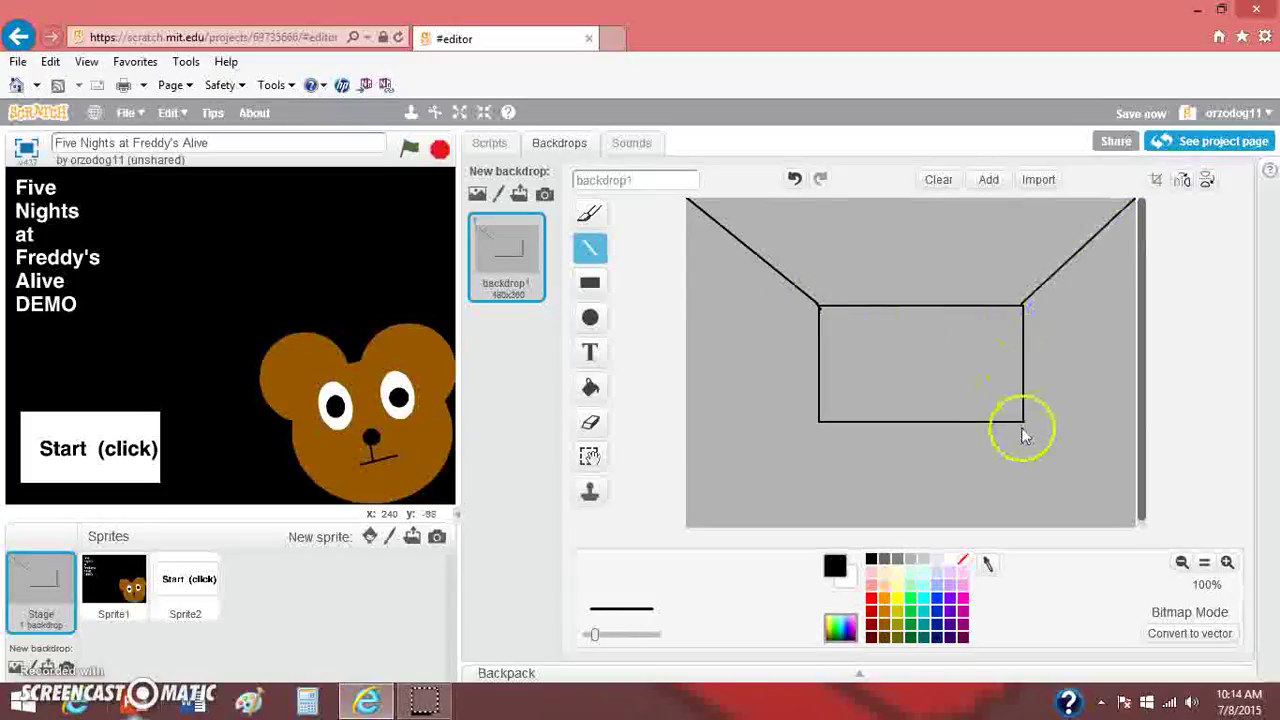
{"action": "mouse_move", "coordinate": [1023, 423]}
{"action": "left_mouse_down"}
{"action": "mouse_move", "coordinate": [1143, 508]}
{"action": "mouse_move", "coordinate": [1194, 566]}
{"action": "left_mouse_up"}
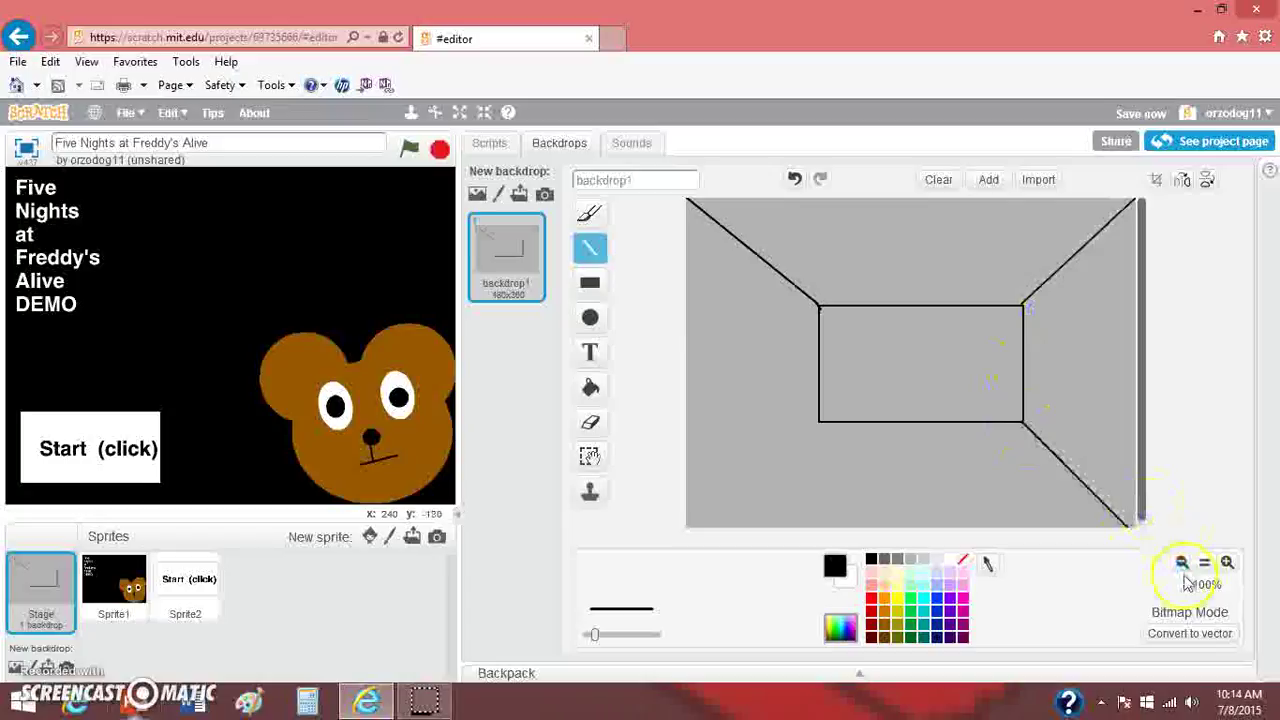
{"action": "mouse_move", "coordinate": [820, 423]}
{"action": "left_mouse_down"}
{"action": "mouse_move", "coordinate": [749, 514]}
{"action": "mouse_move", "coordinate": [693, 526]}
{"action": "left_mouse_up"}
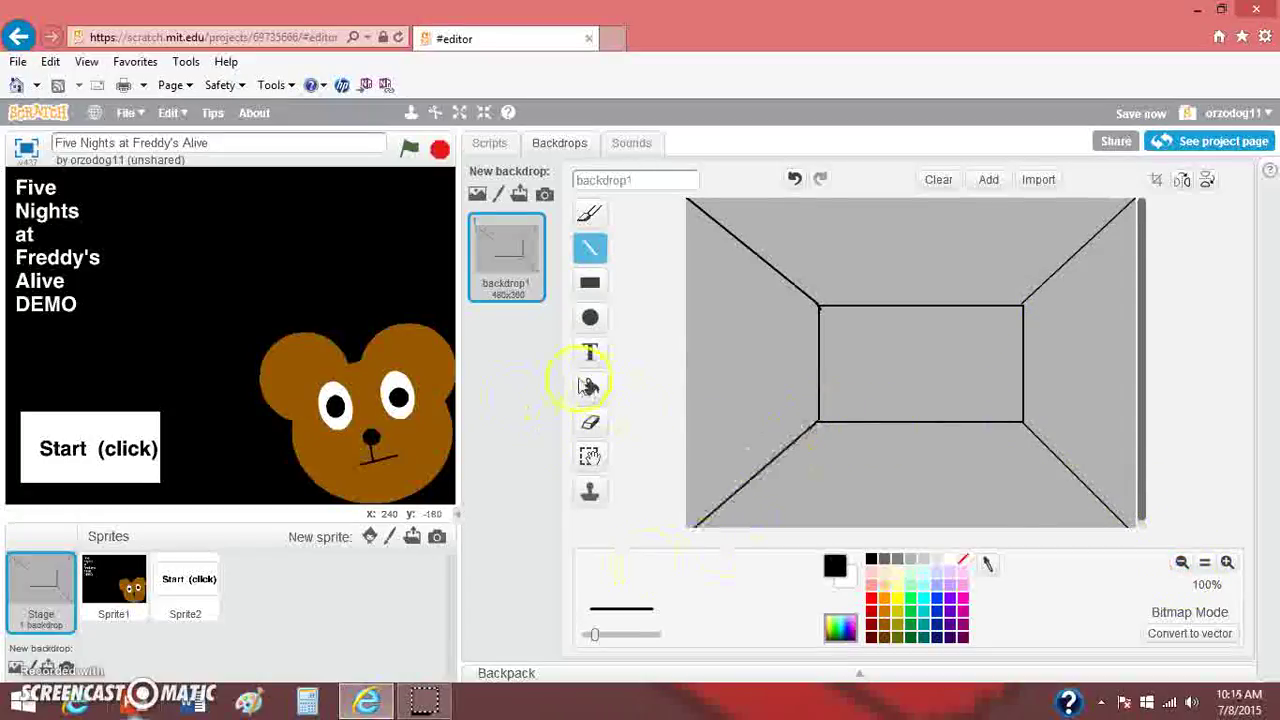
Fill the central rectangle solid black and the hallway floor with a vertical gradient from black to light grey.
{"action": "left_click", "coordinate": [590, 387]}
{"action": "left_click", "coordinate": [957, 380]}
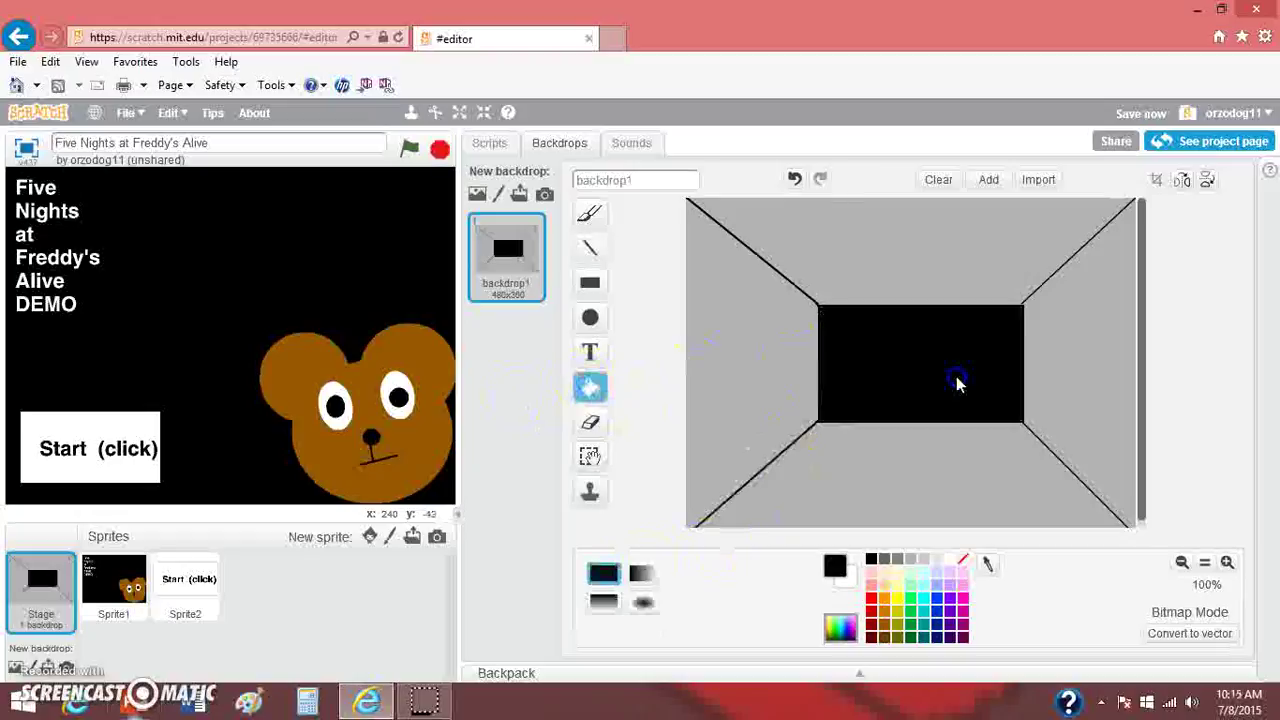
{"action": "left_click", "coordinate": [838, 568]}
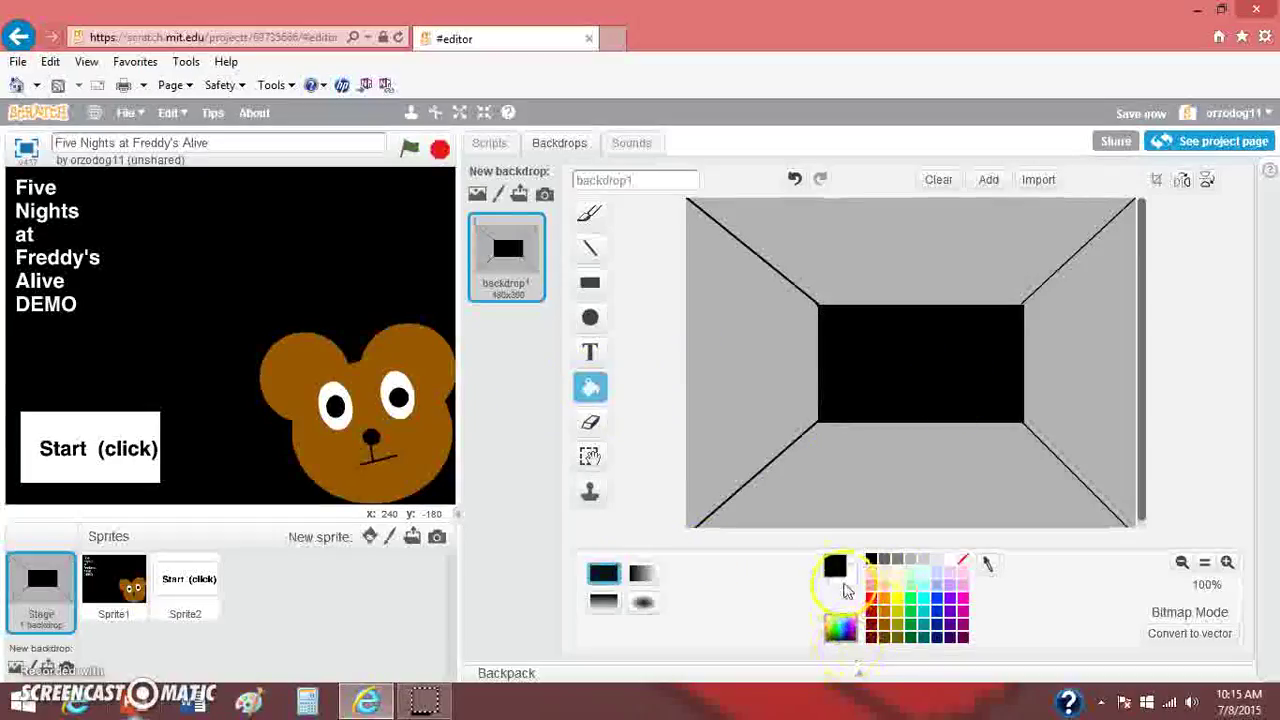
{"action": "left_click", "coordinate": [920, 559]}
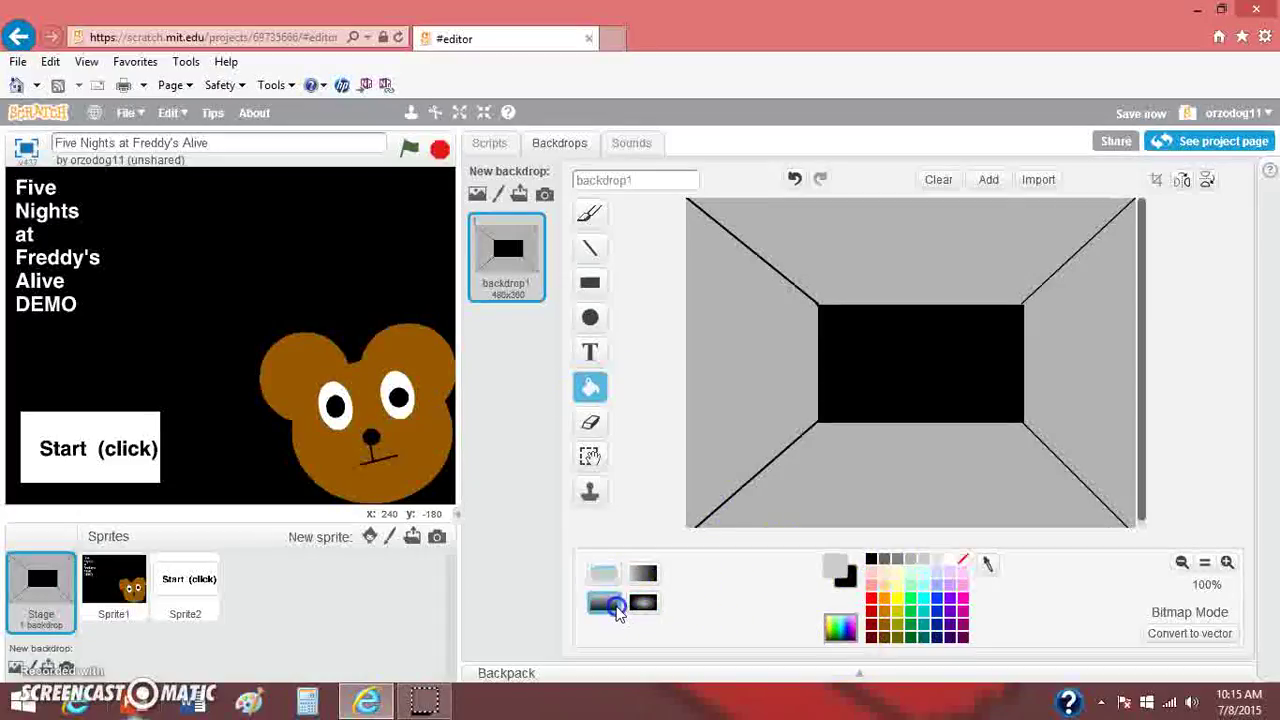
{"action": "left_click", "coordinate": [617, 610]}
{"action": "left_click", "coordinate": [840, 568]}
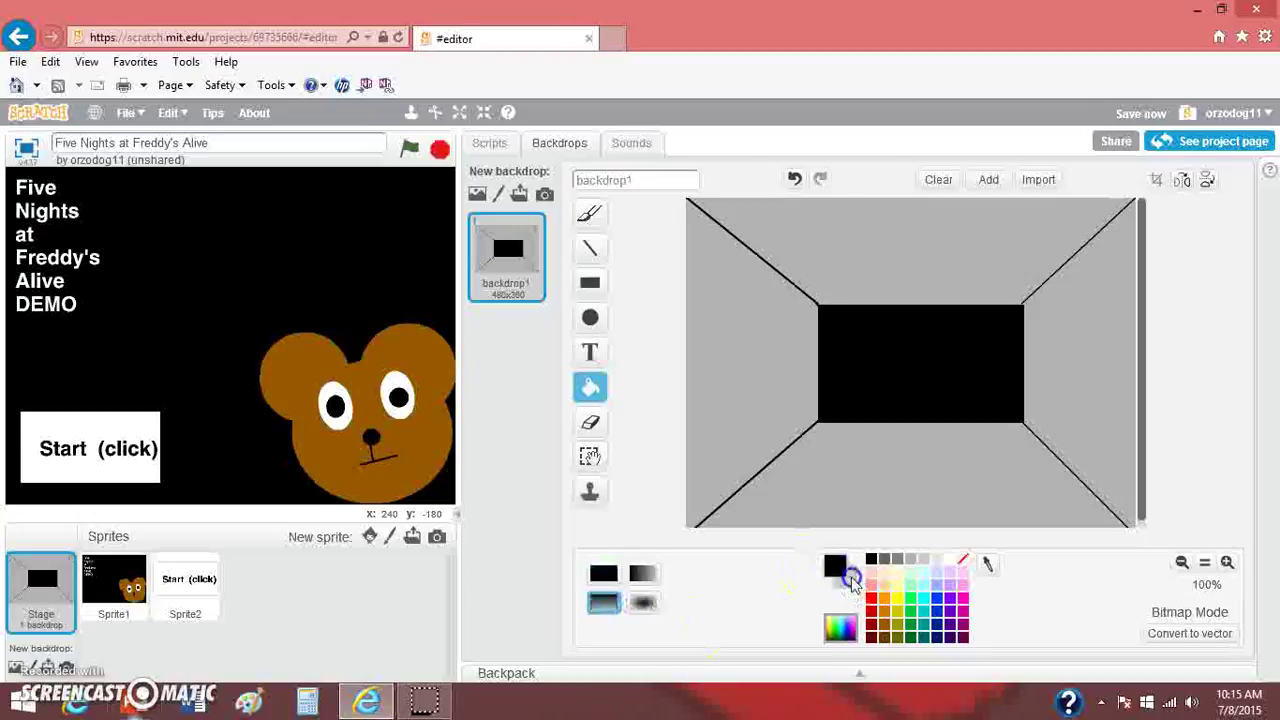
{"action": "left_click", "coordinate": [836, 505]}
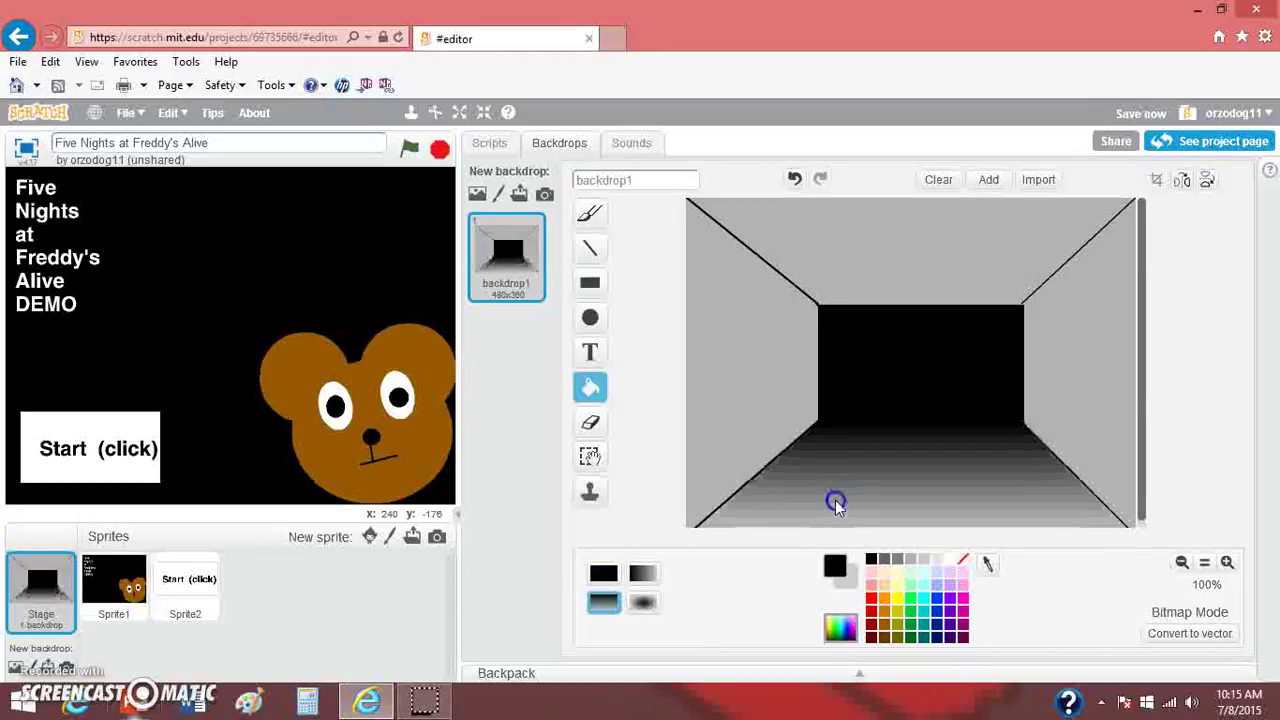
Try to fill the hallway's right wall with a horizontal gradient, and undo the fill.
{"action": "left_click", "coordinate": [648, 570]}
{"action": "left_click", "coordinate": [1089, 351]}
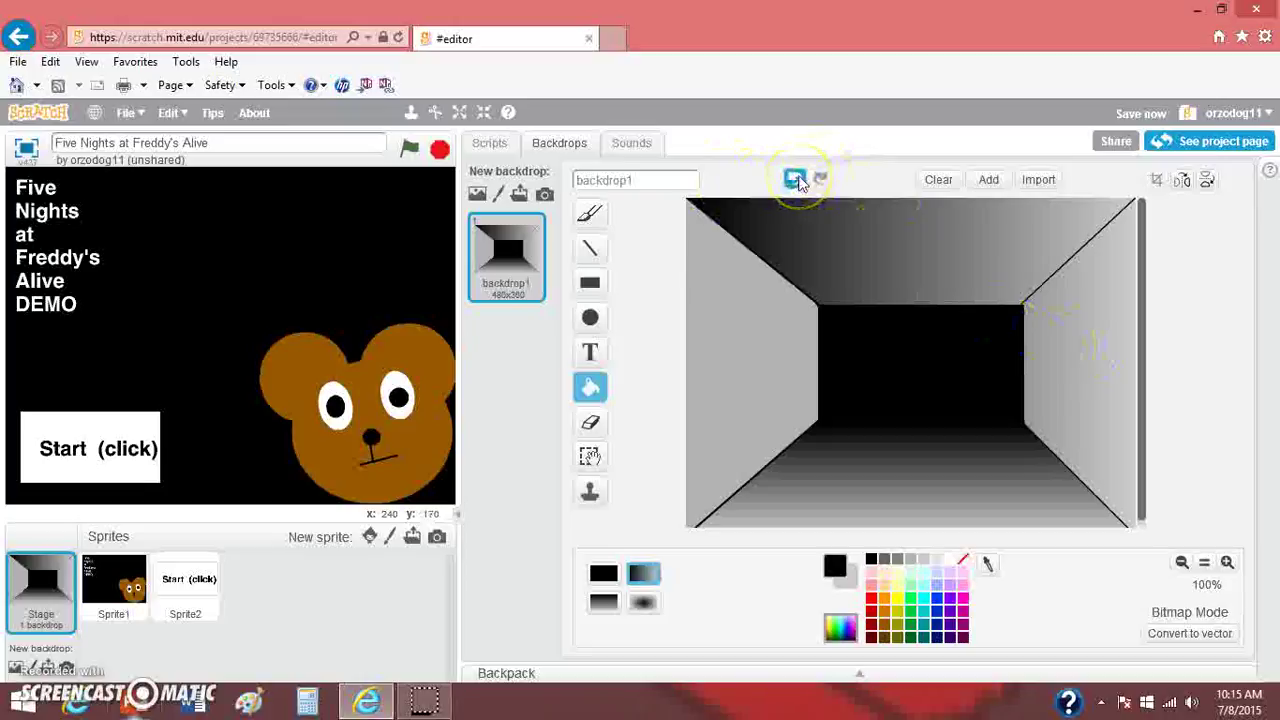
{"action": "left_click", "coordinate": [795, 179]}
Close the gap at the right wall's inner upper corner and fill that wall with a horizontal black-to-light-grey gradient.
{"action": "left_click", "coordinate": [590, 247]}
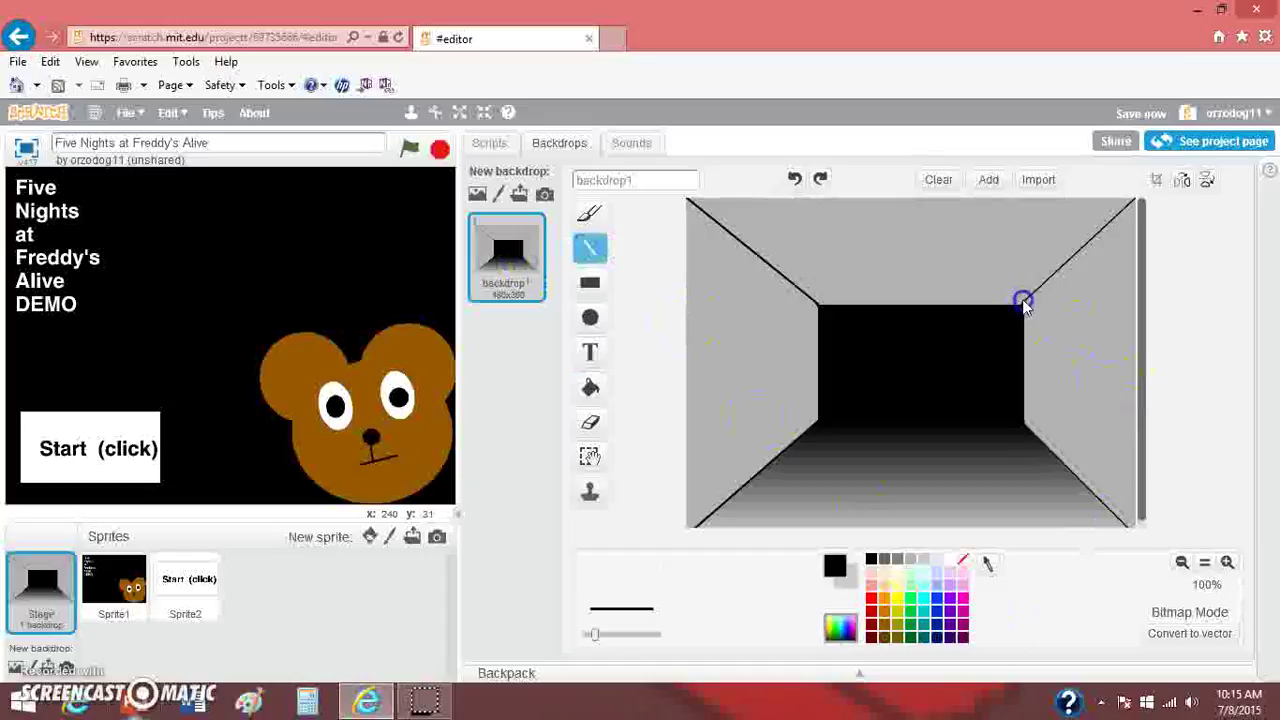
{"action": "left_click", "coordinate": [591, 390]}
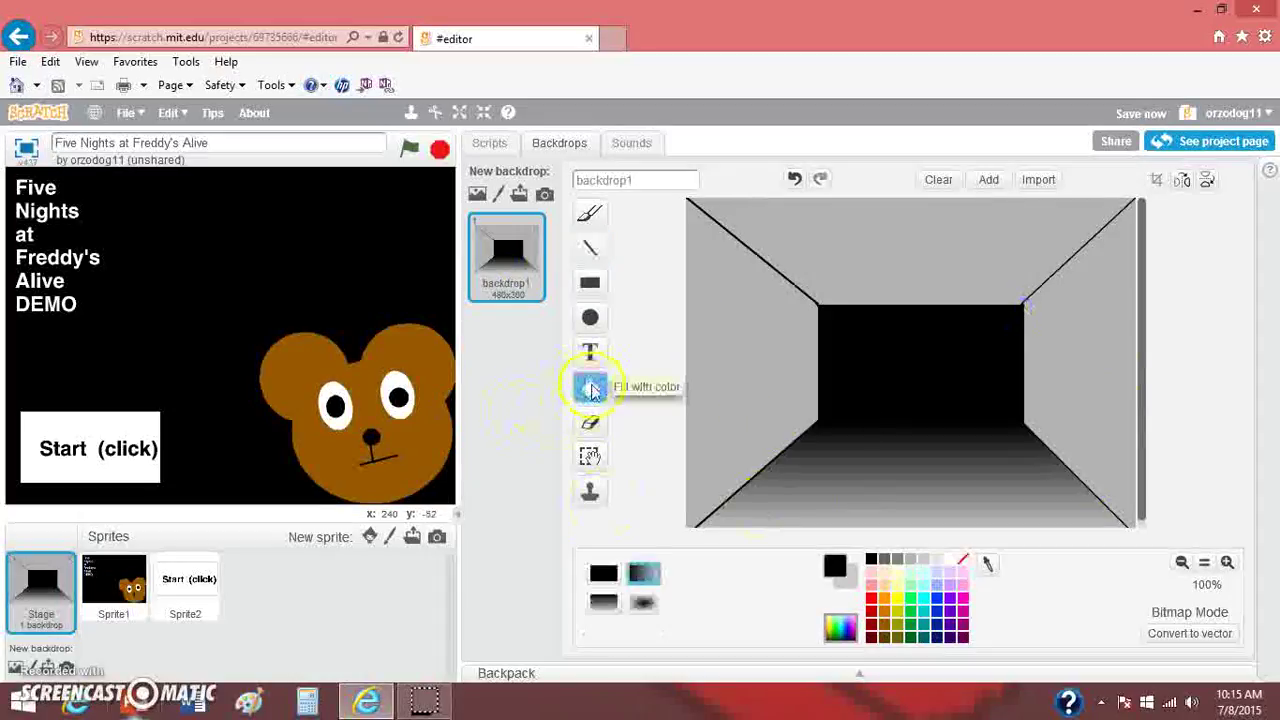
{"action": "left_click", "coordinate": [1098, 393]}
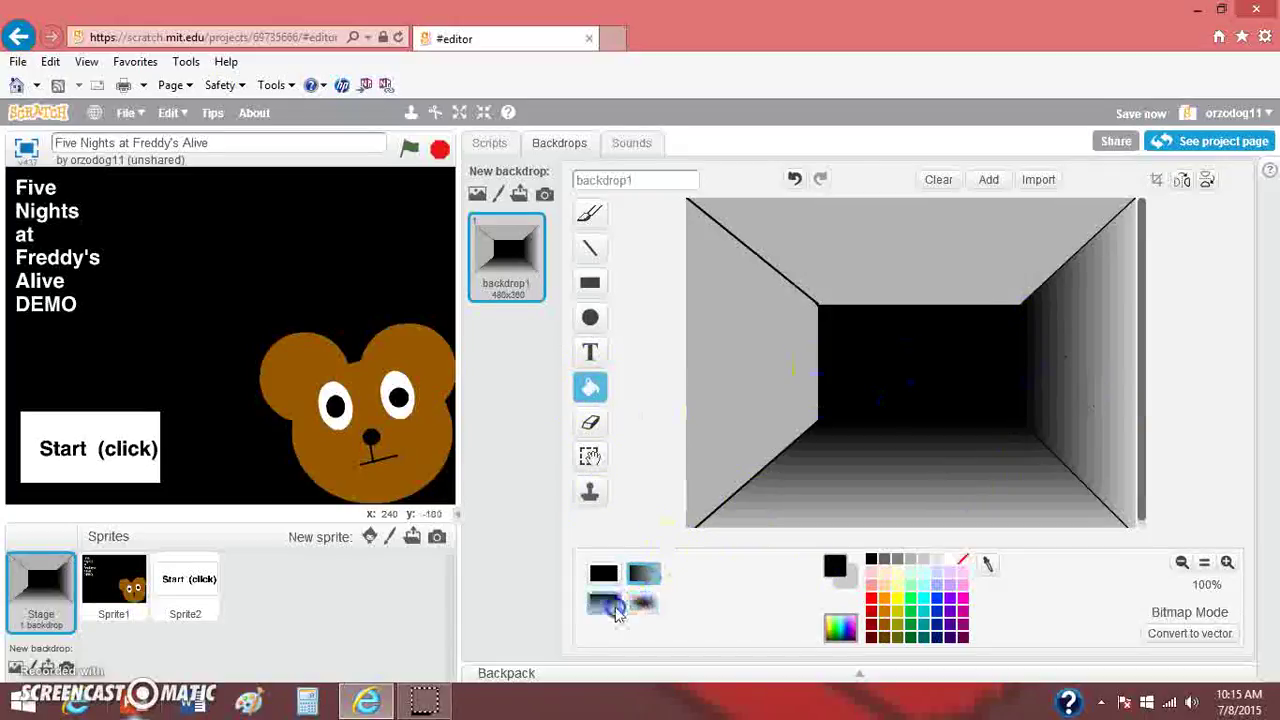
Fill the ceiling with a vertical gradient and the left wall with a horizontal one, both from light grey to black toward the centre.
{"action": "left_click", "coordinate": [825, 575]}
{"action": "left_click", "coordinate": [598, 606]}
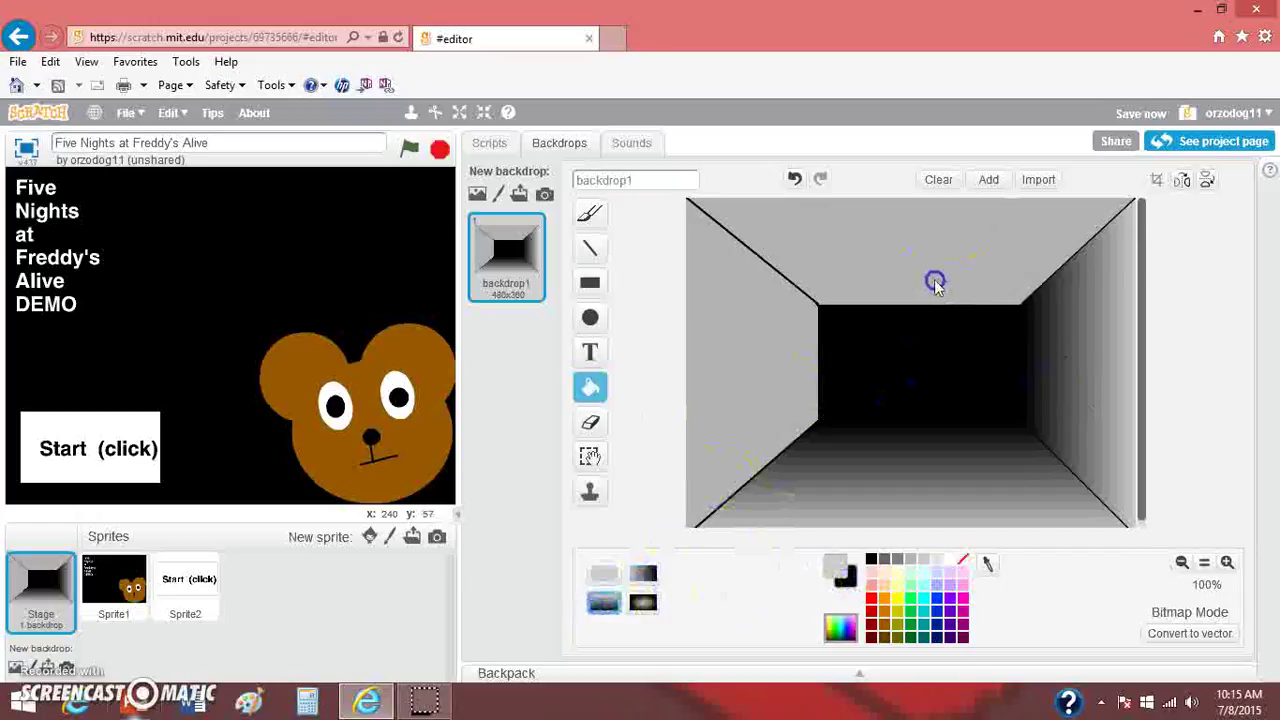
{"action": "left_click", "coordinate": [935, 283]}
{"action": "left_click", "coordinate": [848, 570]}
{"action": "left_click", "coordinate": [643, 572]}
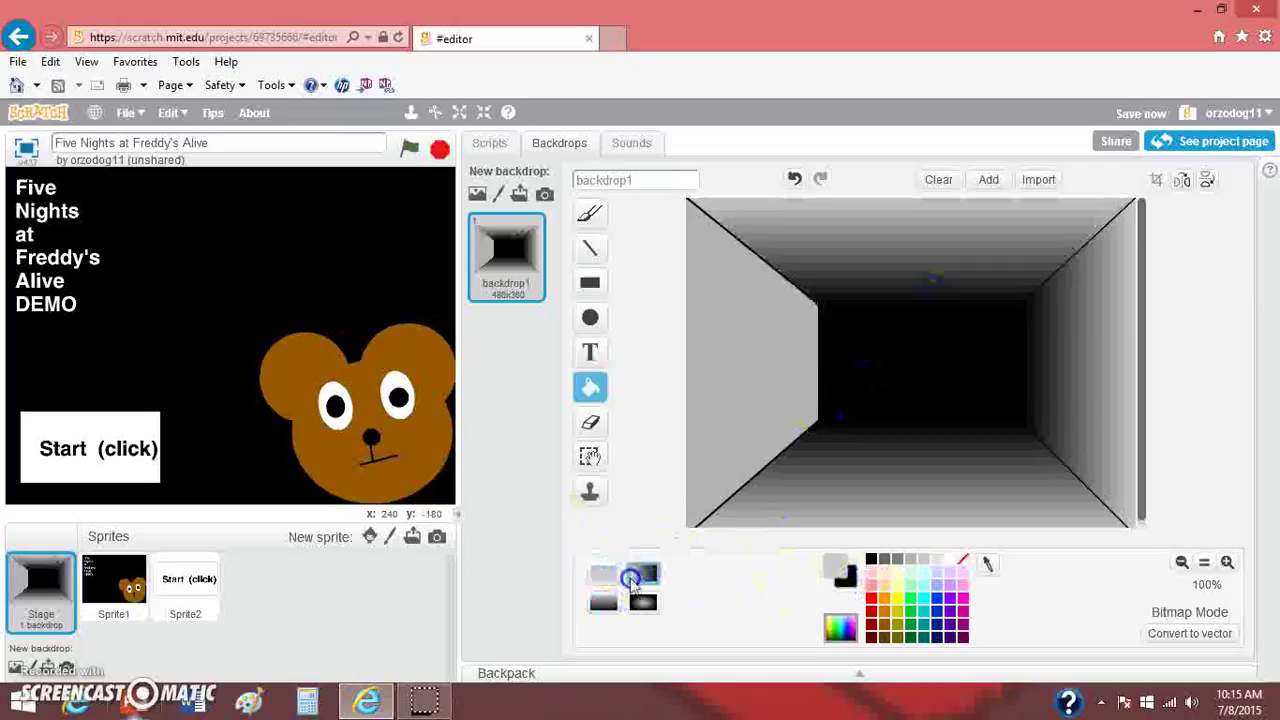
{"action": "left_click", "coordinate": [729, 402]}
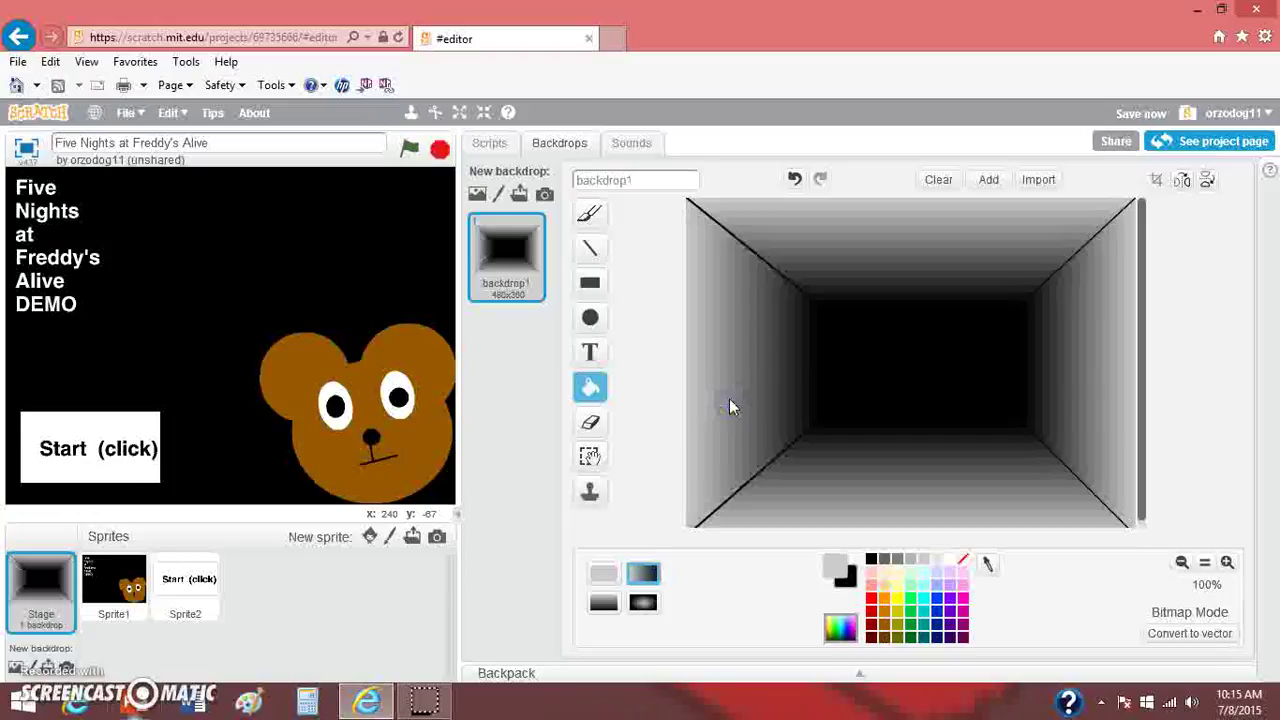
Test the game's Start button against the hallway backdrop and restart the project.
{"action": "left_click", "coordinate": [493, 148]}
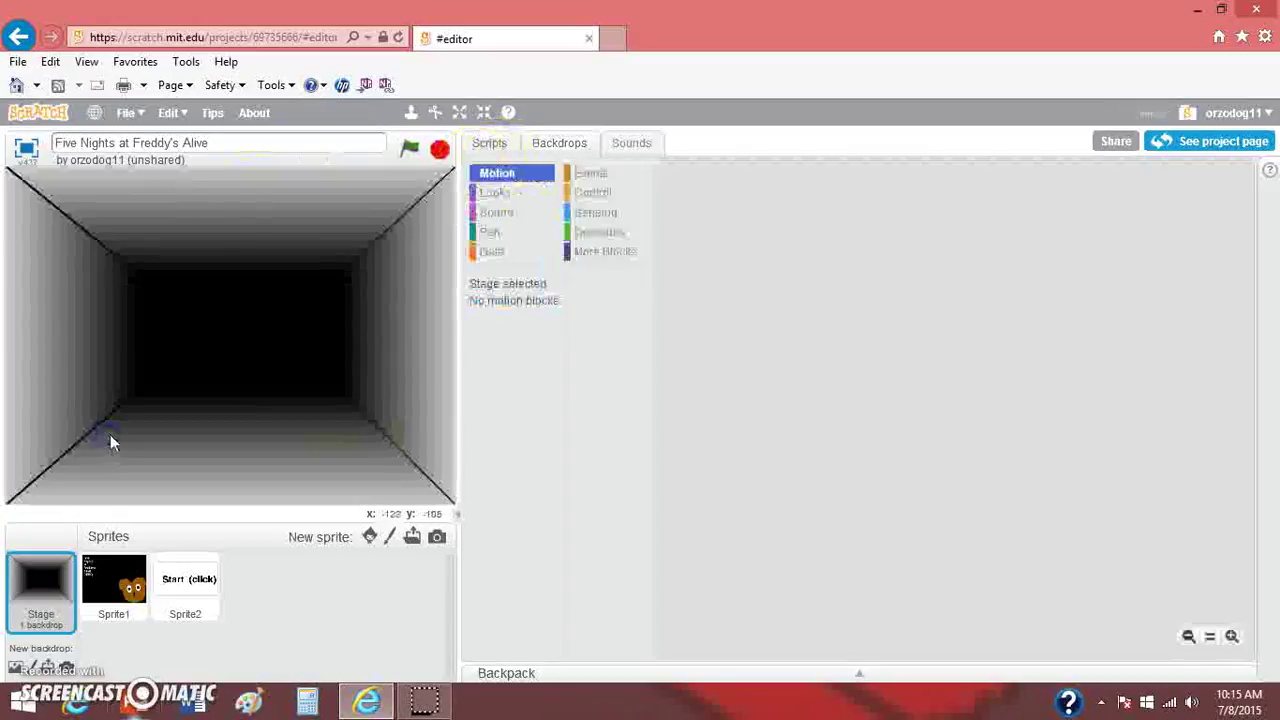
{"action": "left_click", "coordinate": [409, 147]}
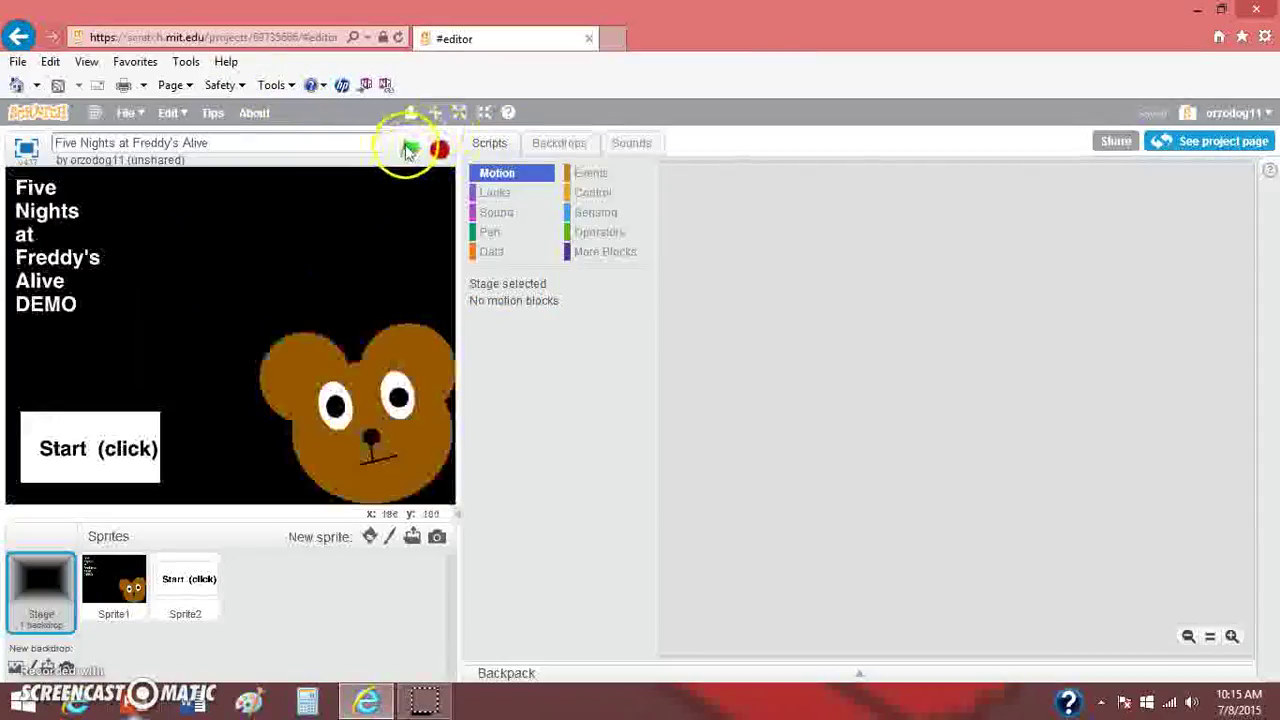
Paint a new sprite and fill its entire costume with solid light grey.
{"action": "left_click", "coordinate": [389, 538]}
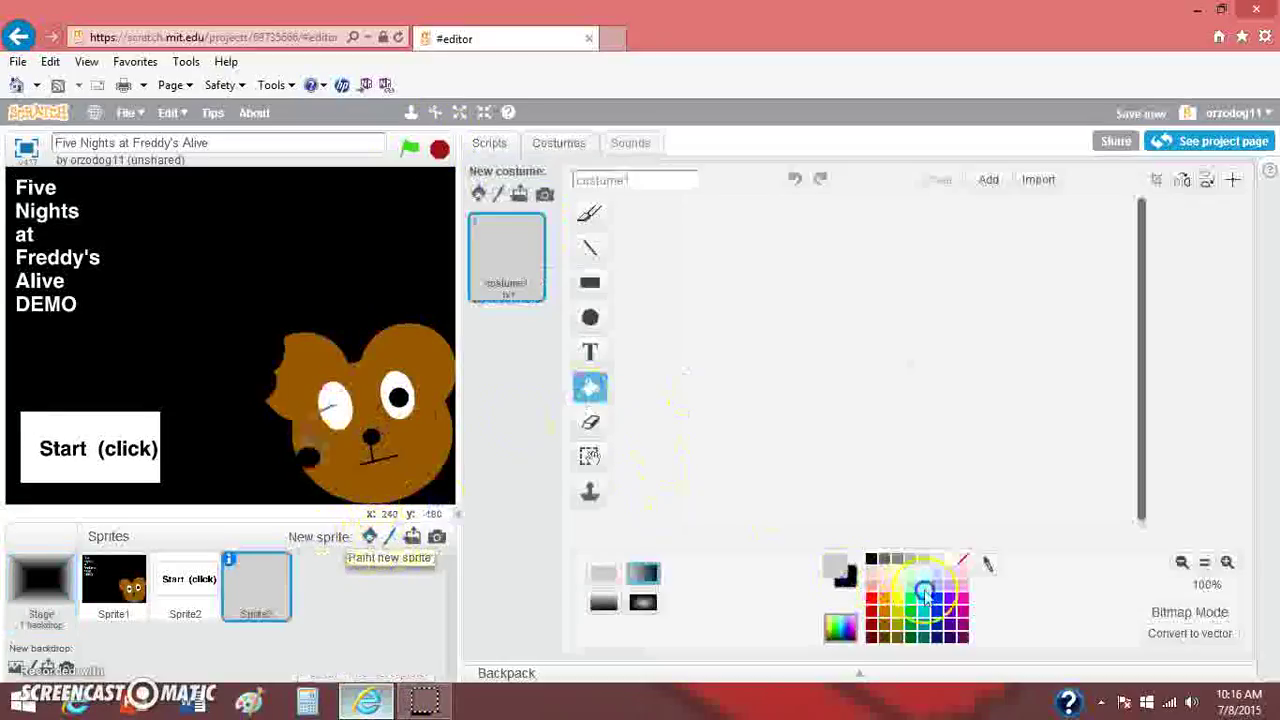
{"action": "left_click", "coordinate": [829, 400]}
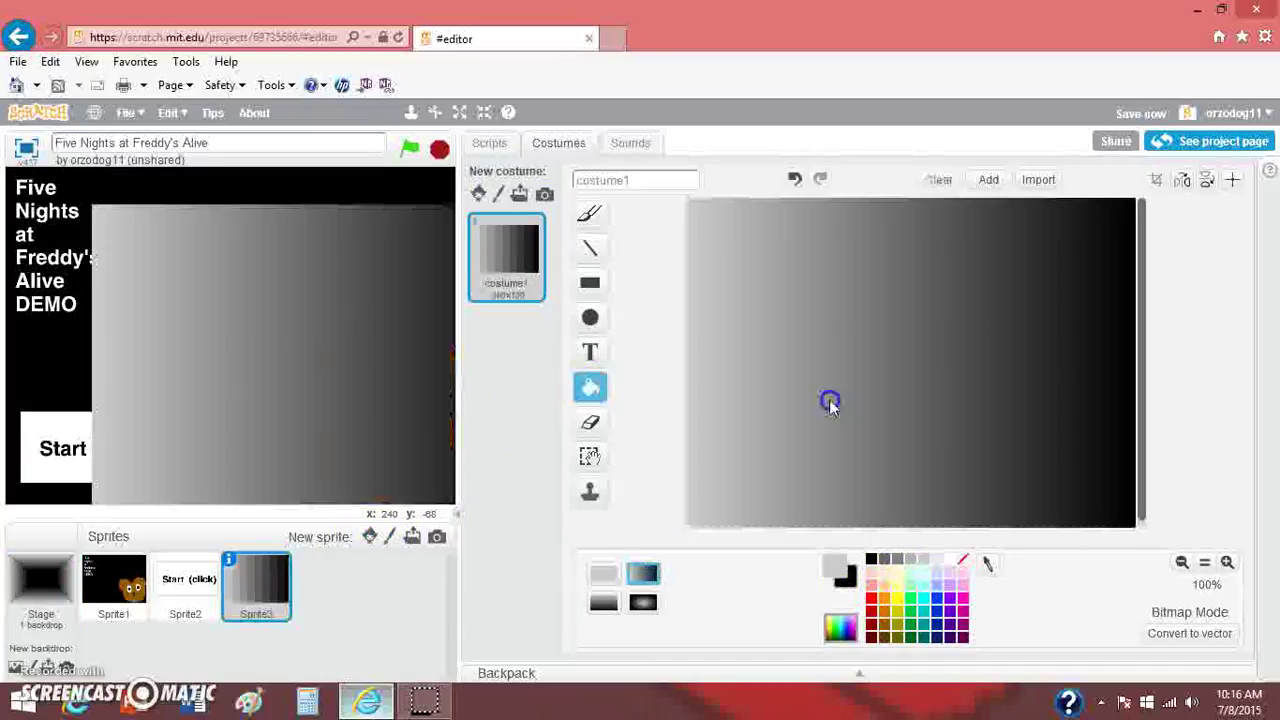
{"action": "left_click", "coordinate": [797, 177]}
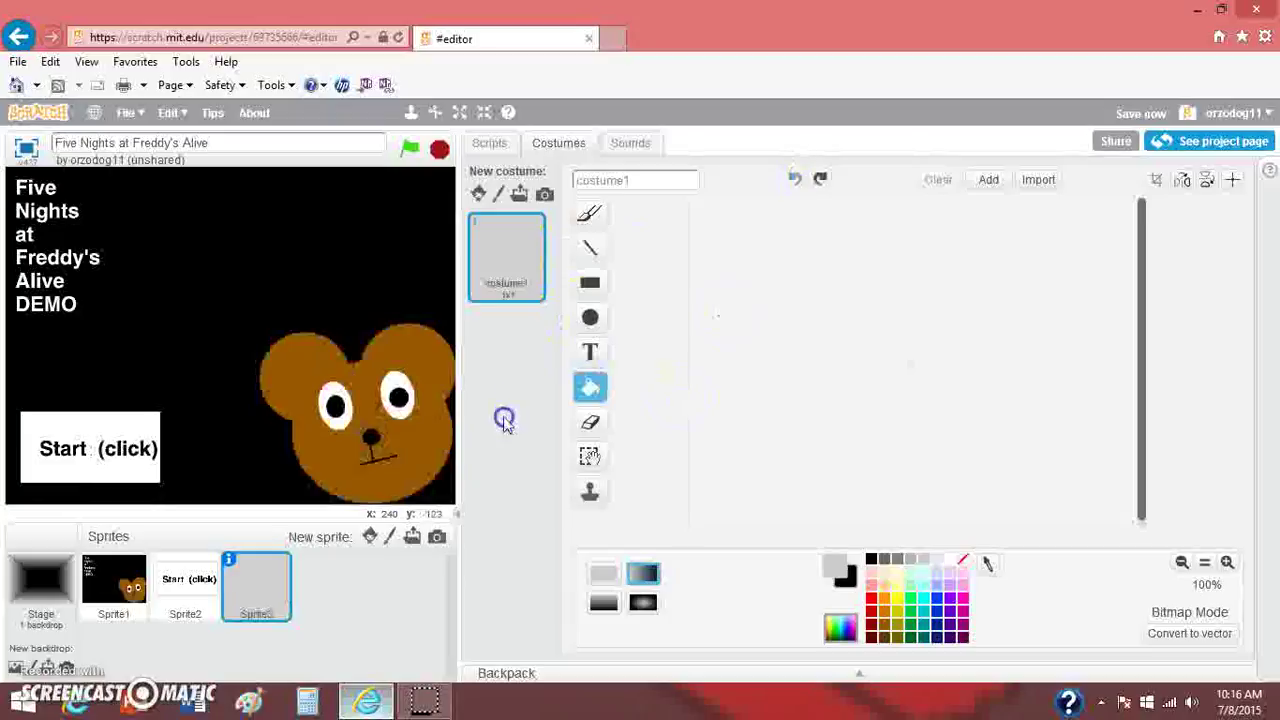
{"action": "left_click", "coordinate": [601, 578]}
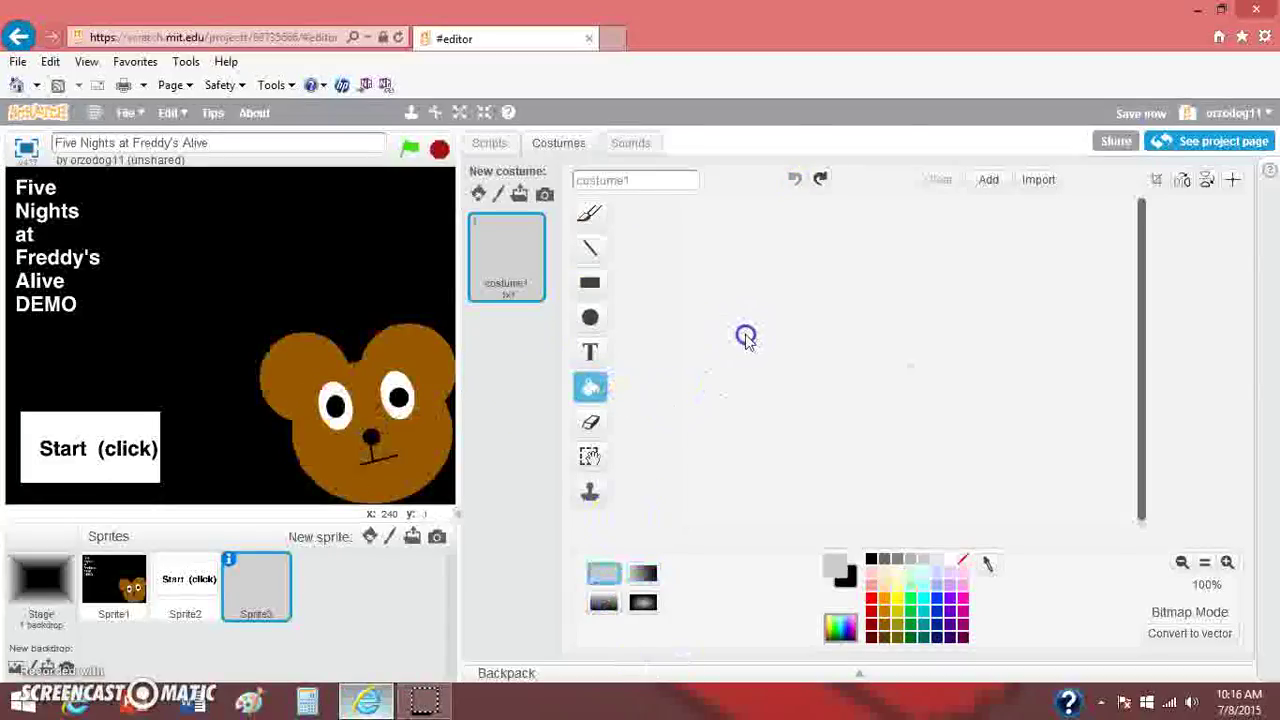
{"action": "left_click", "coordinate": [745, 337]}
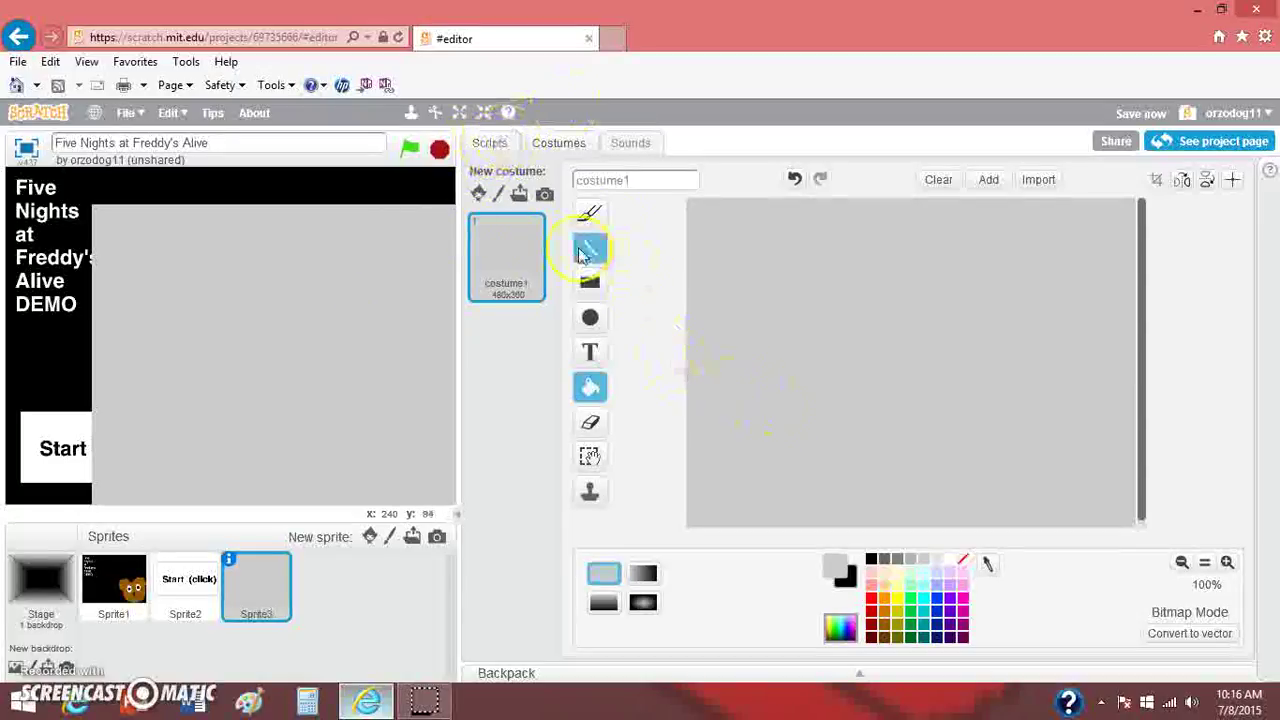
Draw a wide black rectangle across the middle of the grey costume and fill it with solid black.
{"action": "left_click", "coordinate": [590, 283]}
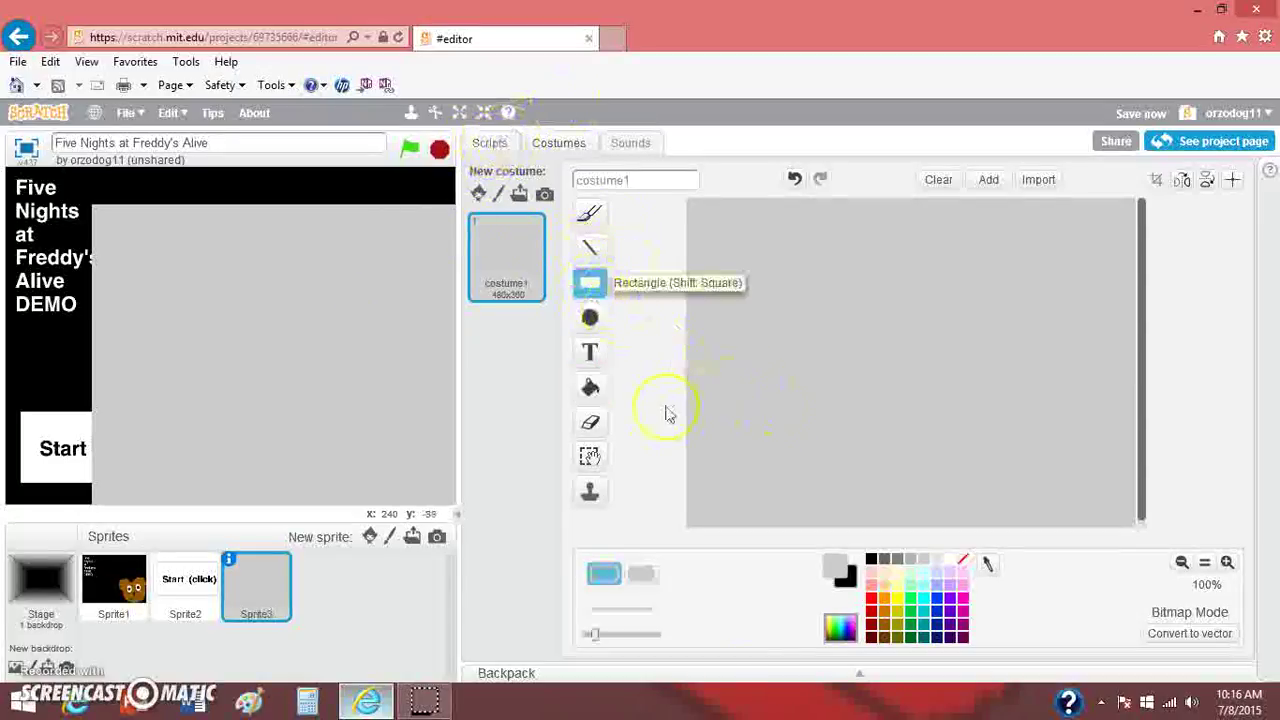
{"action": "left_click", "coordinate": [872, 561]}
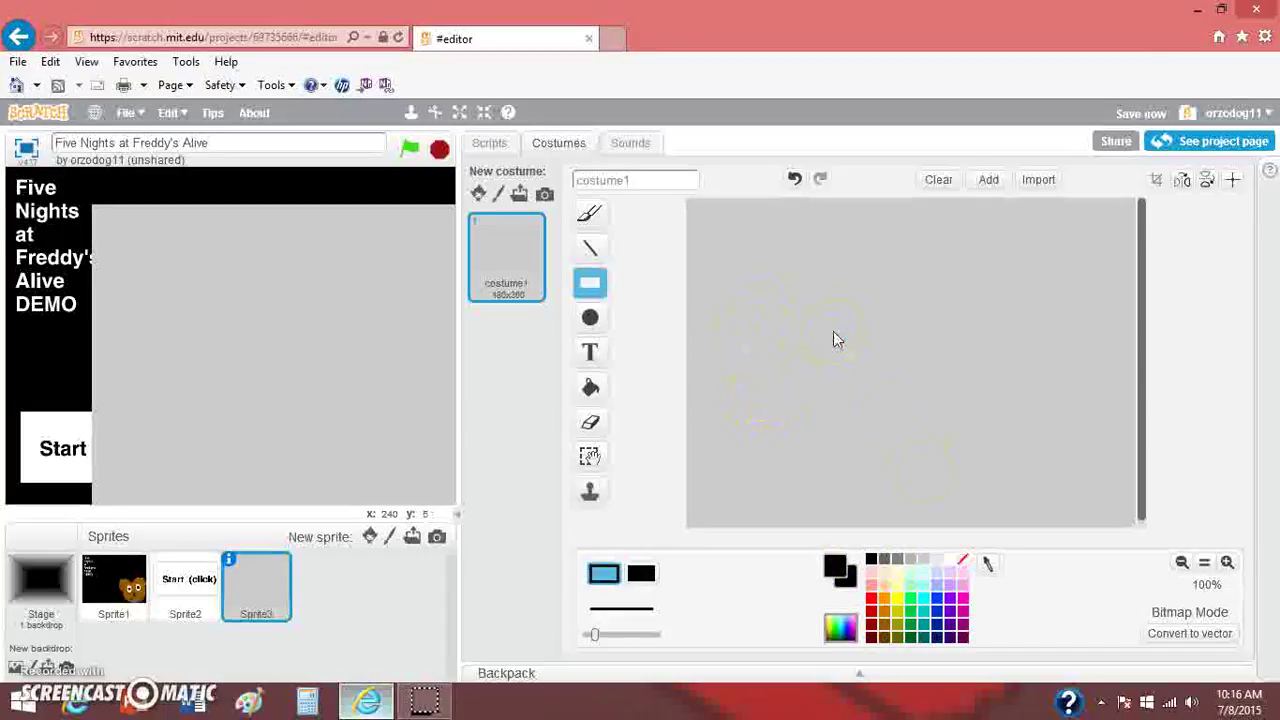
{"action": "left_click_drag", "start_coordinate": [749, 257], "coordinate": [785, 262]}
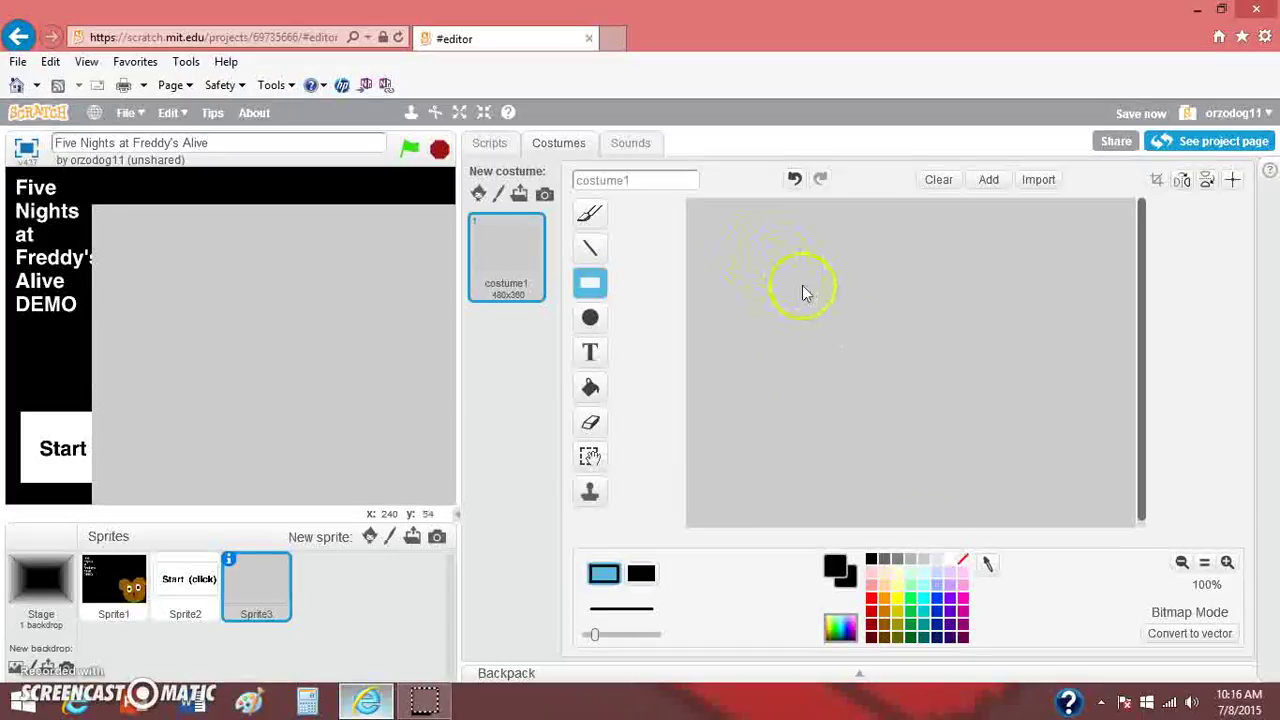
{"action": "left_click_drag", "start_coordinate": [835, 275], "coordinate": [1095, 389]}
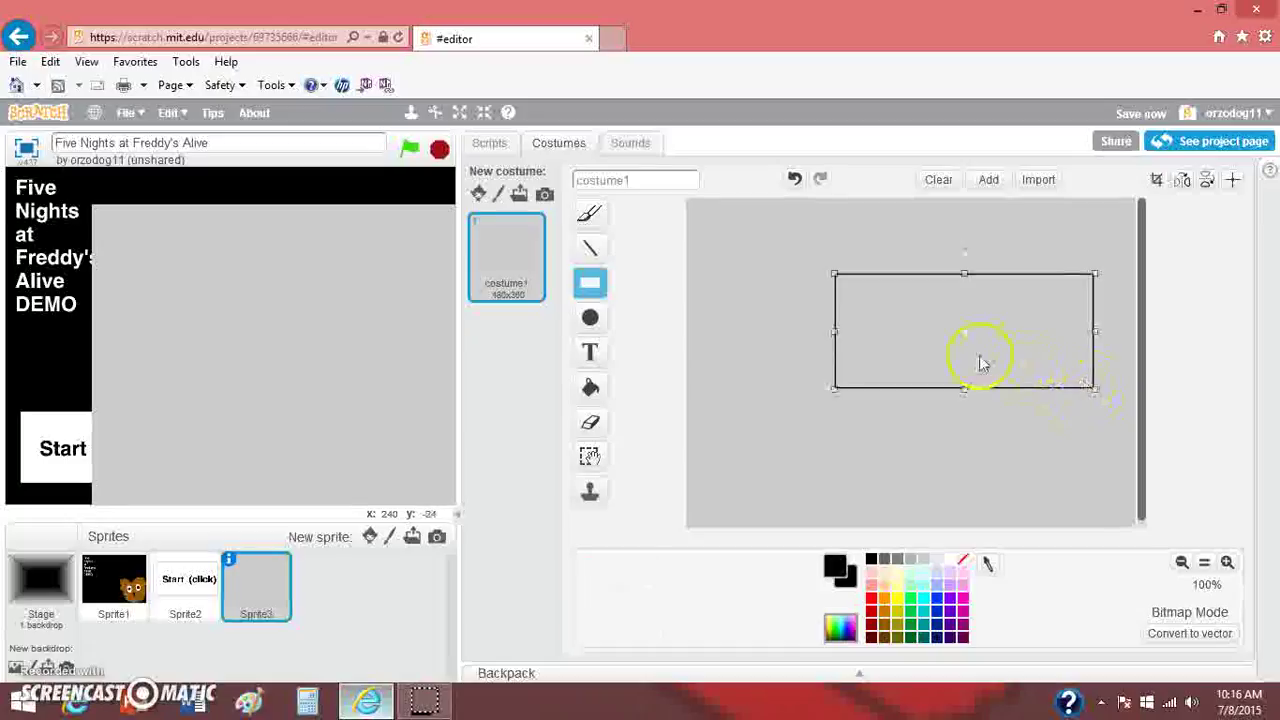
{"action": "left_click_drag", "start_coordinate": [960, 340], "coordinate": [911, 331]}
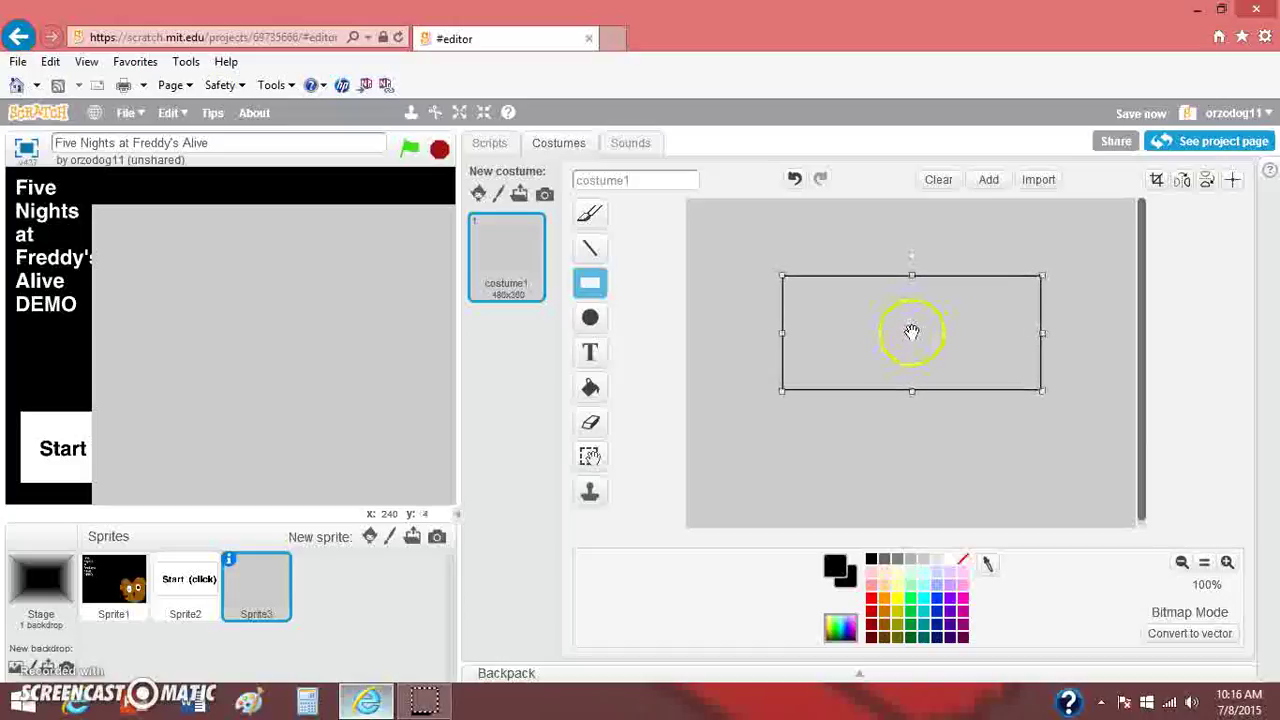
{"action": "left_click", "coordinate": [920, 452]}
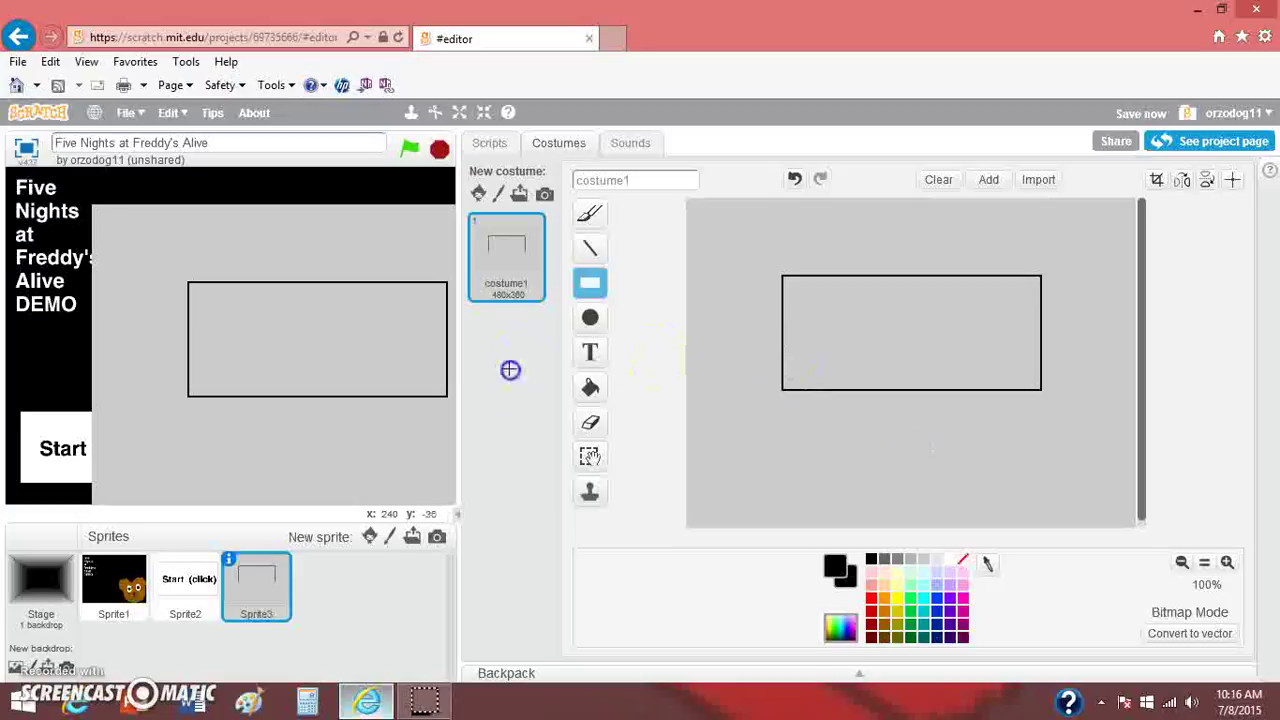
{"action": "left_click", "coordinate": [590, 387]}
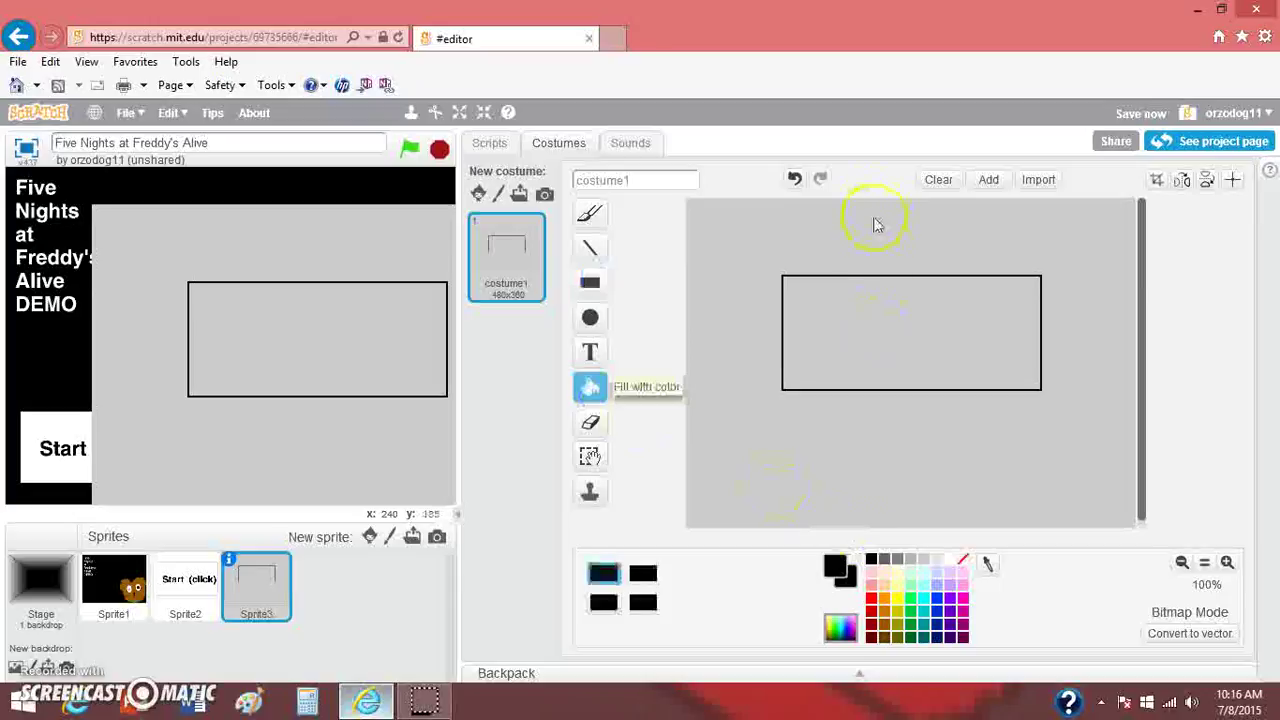
{"action": "left_click", "coordinate": [889, 332]}
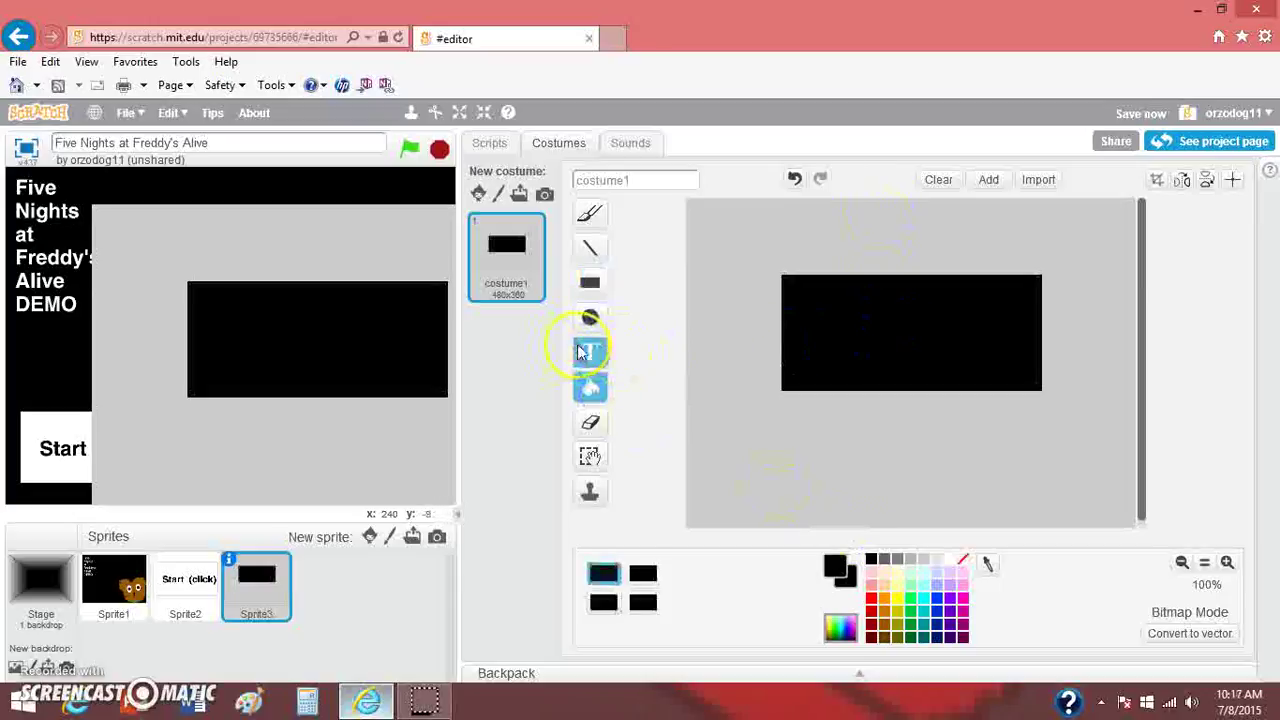
Draw a small red triangle outline with straight lines above the black rectangle and fill it with white.
{"action": "left_click", "coordinate": [590, 250]}
{"action": "left_click", "coordinate": [871, 598]}
{"action": "mouse_move", "coordinate": [895, 218]}
{"action": "left_mouse_down"}
{"action": "mouse_move", "coordinate": [872, 257]}
{"action": "mouse_move", "coordinate": [920, 263]}
{"action": "mouse_move", "coordinate": [898, 222]}
{"action": "left_mouse_up"}
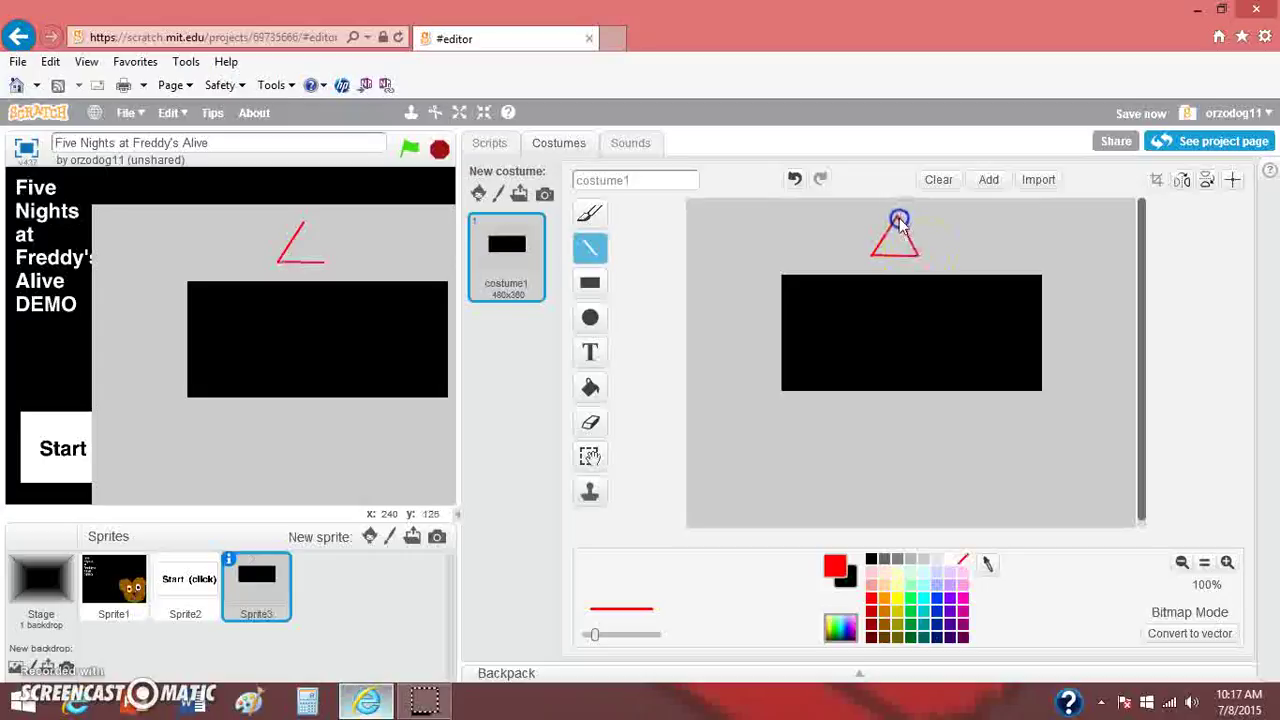
{"action": "left_click", "coordinate": [590, 387]}
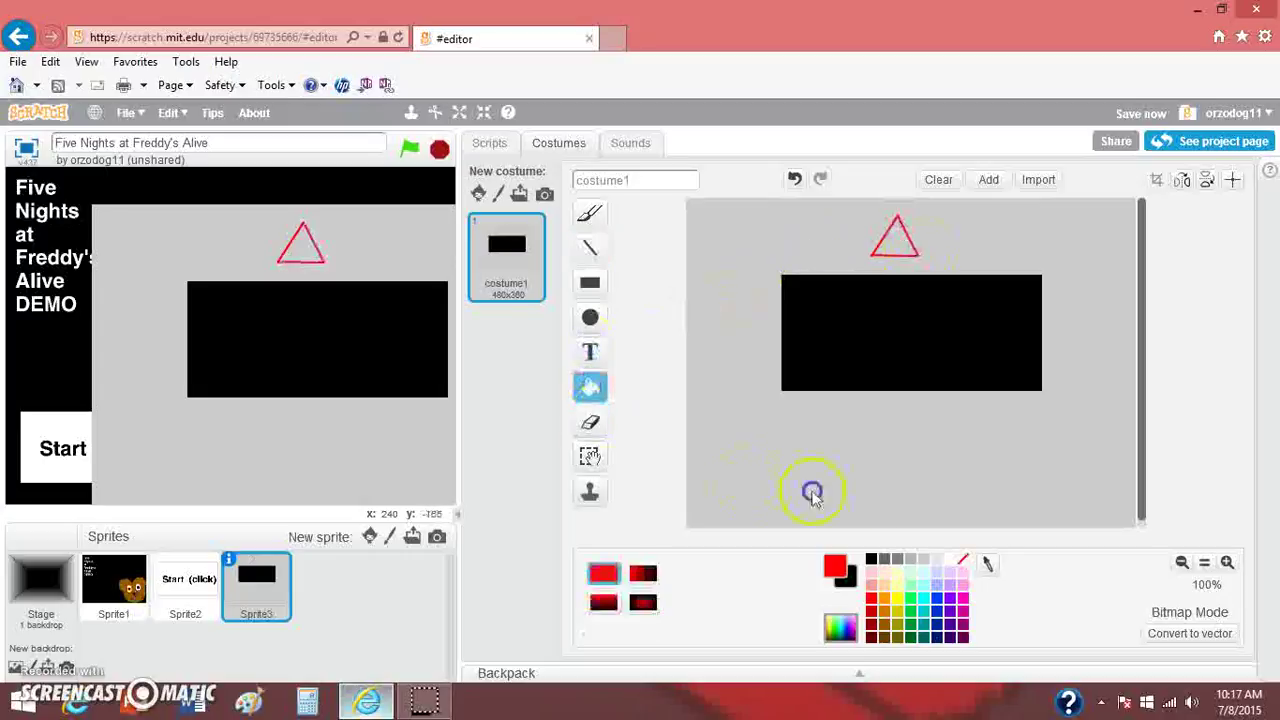
{"action": "left_click", "coordinate": [949, 559]}
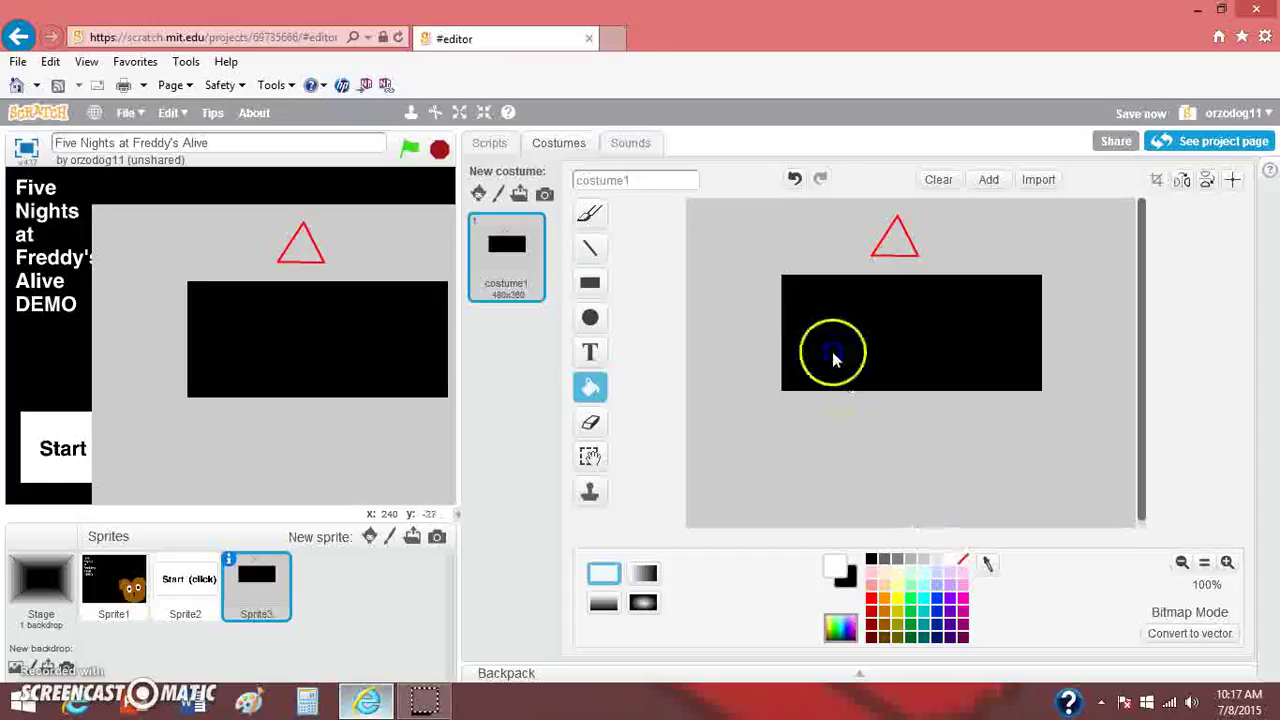
{"action": "left_click", "coordinate": [895, 242]}
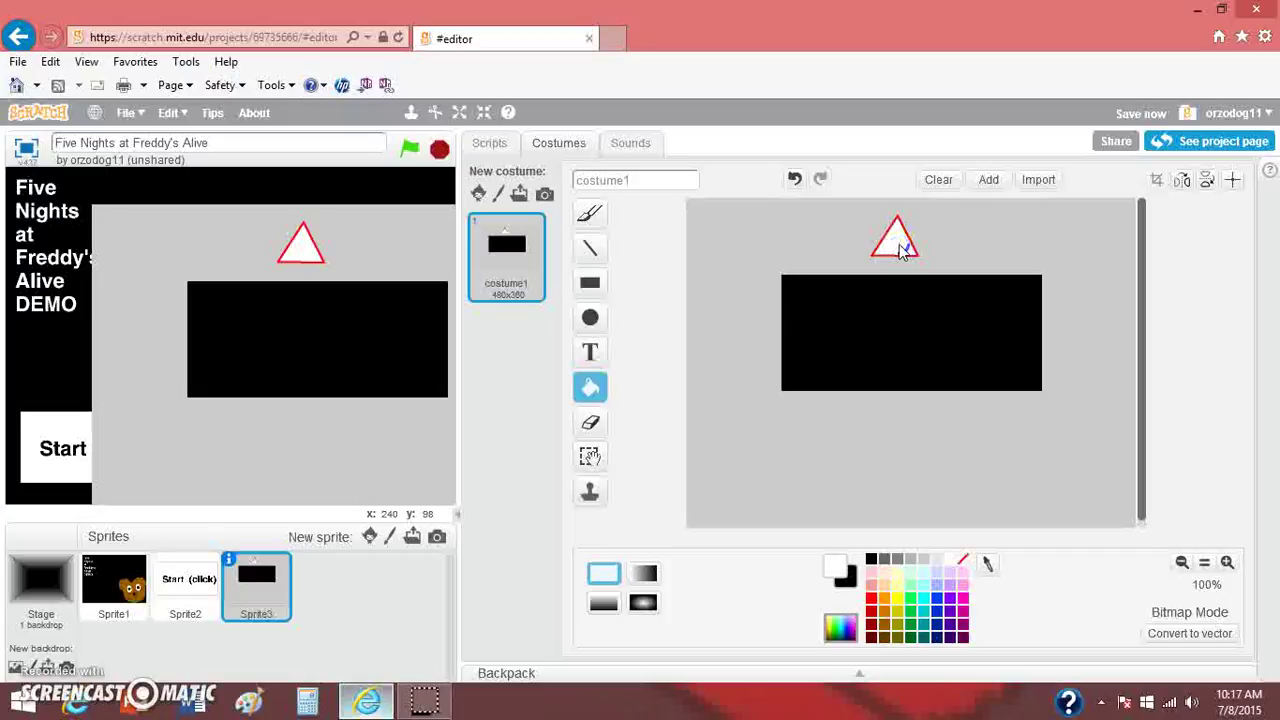
Paint a black exclamation mark inside the white triangle with the Brush.
{"action": "left_click", "coordinate": [589, 214]}
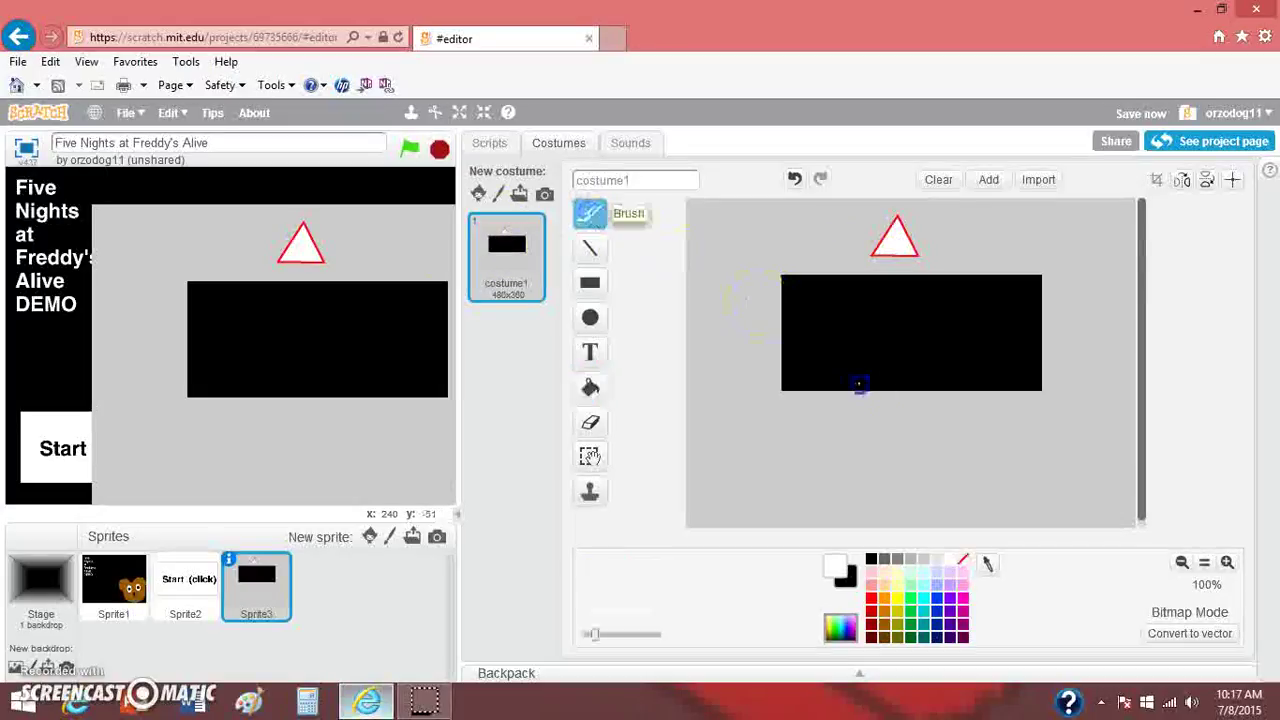
{"action": "left_click", "coordinate": [872, 561]}
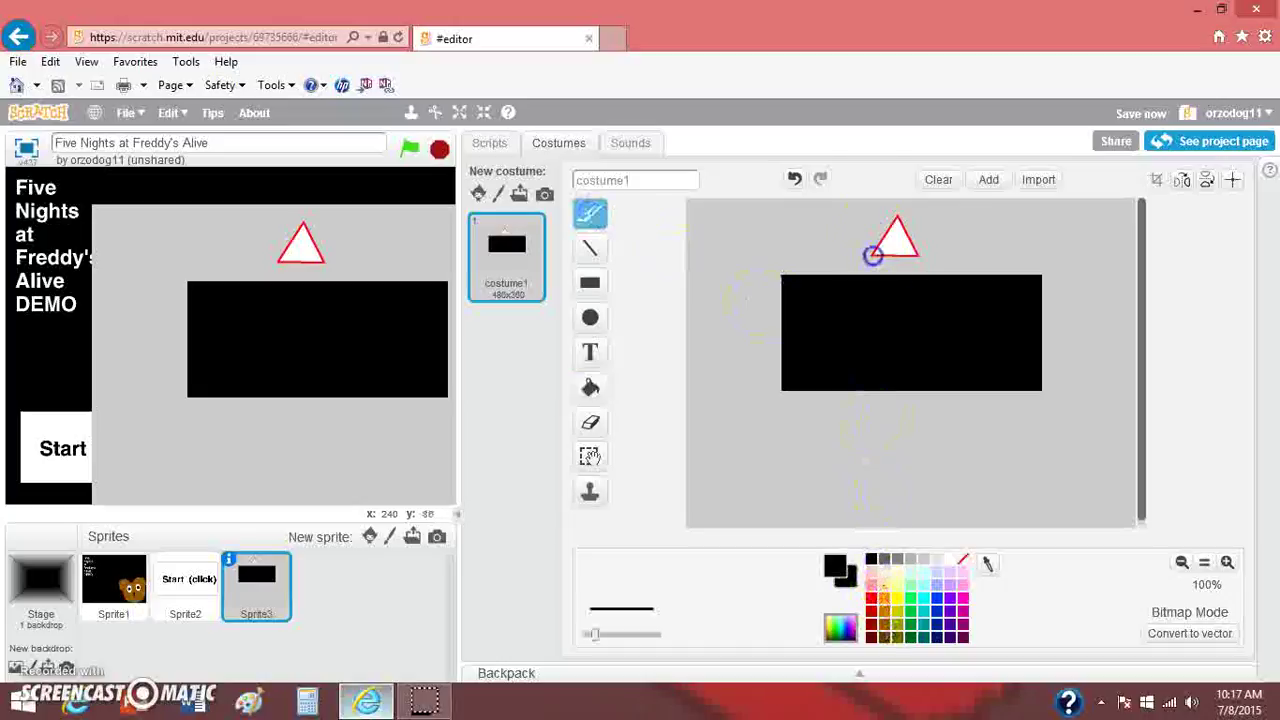
{"action": "left_click_drag", "start_coordinate": [896, 229], "coordinate": [896, 241]}
{"action": "left_click", "coordinate": [896, 250]}
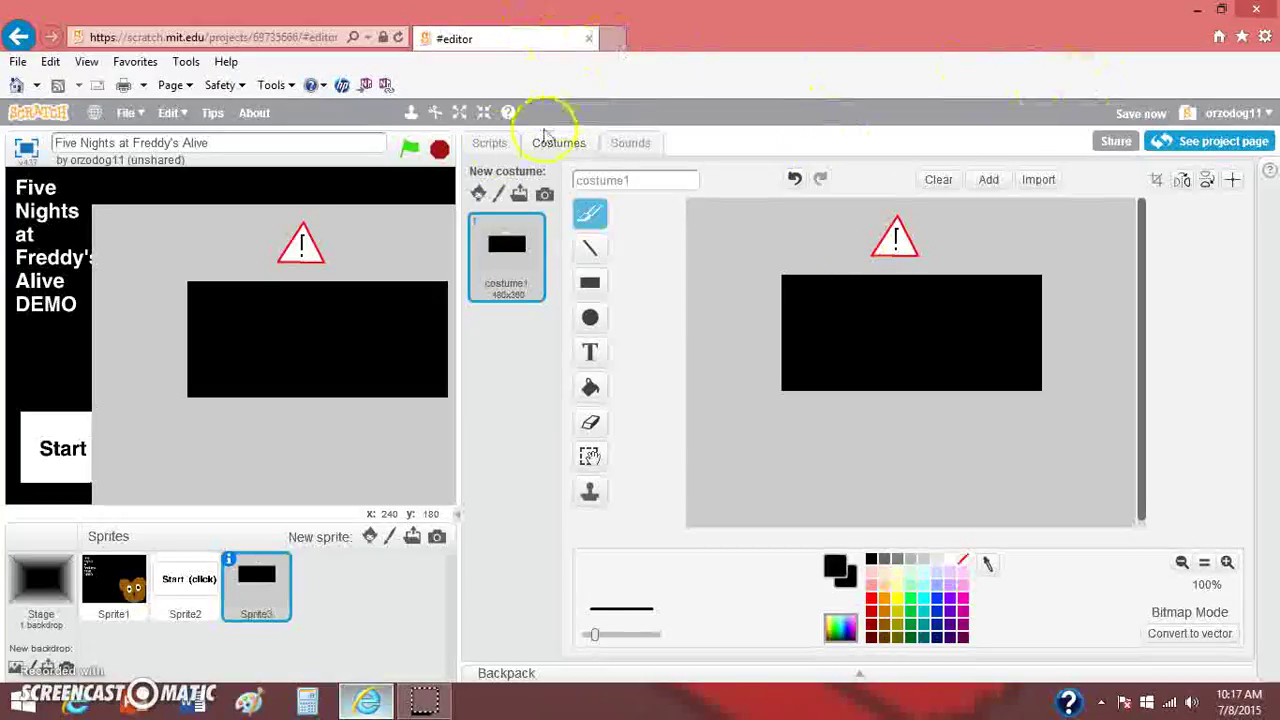
Start a script for the new sprite with a "when green flag clicked" block and clean up the script area.
{"action": "left_click", "coordinate": [482, 143]}
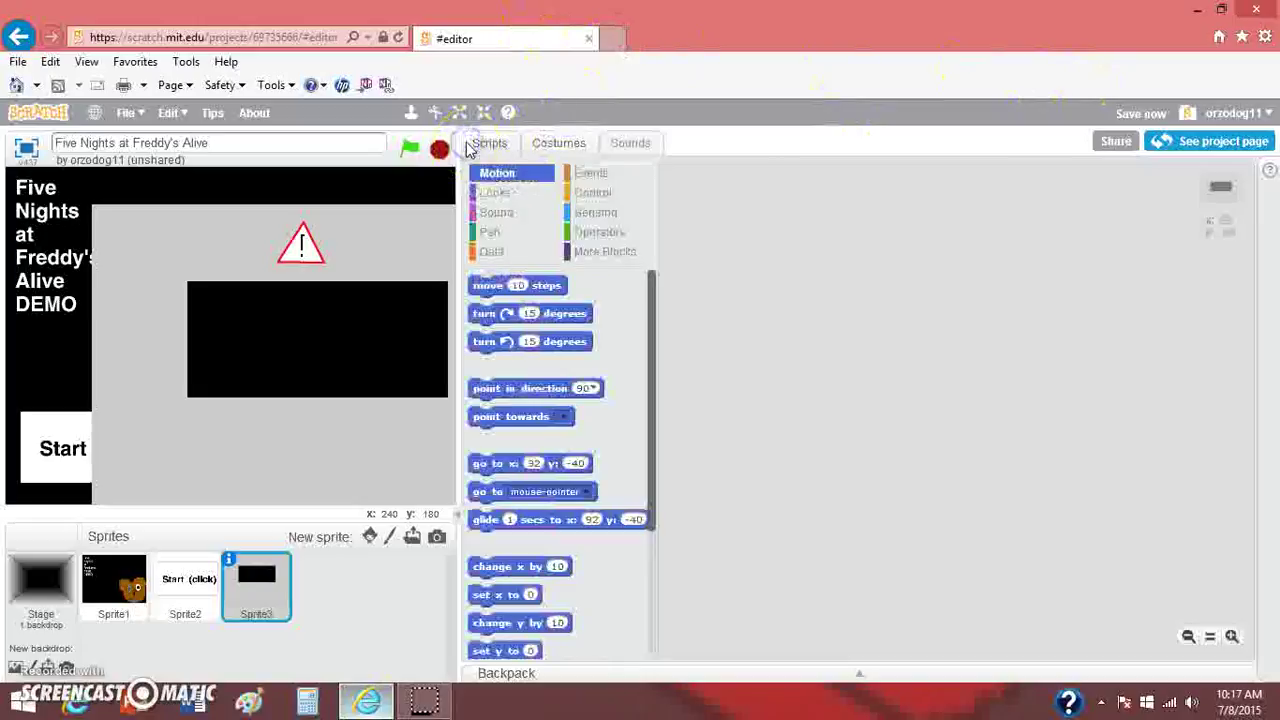
{"action": "left_click", "coordinate": [610, 175]}
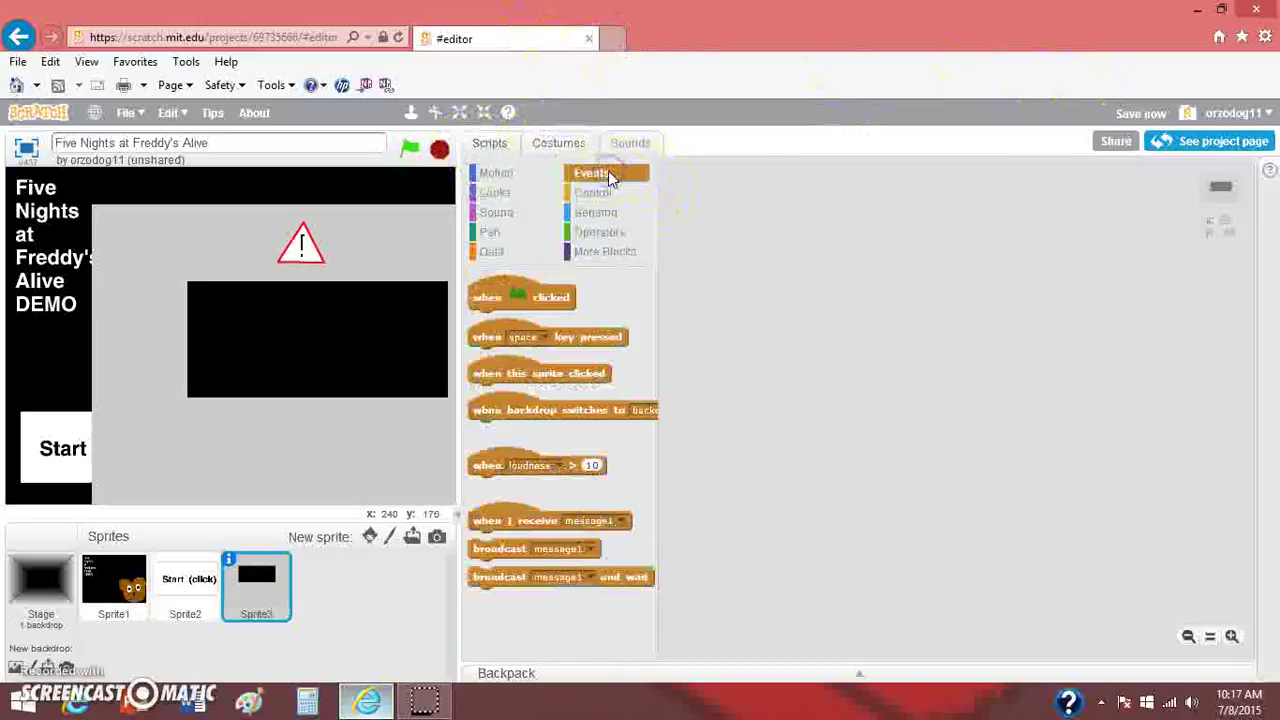
{"action": "left_click_drag", "start_coordinate": [548, 298], "coordinate": [950, 228]}
{"action": "right_click", "coordinate": [946, 350]}
{"action": "left_click", "coordinate": [990, 366]}
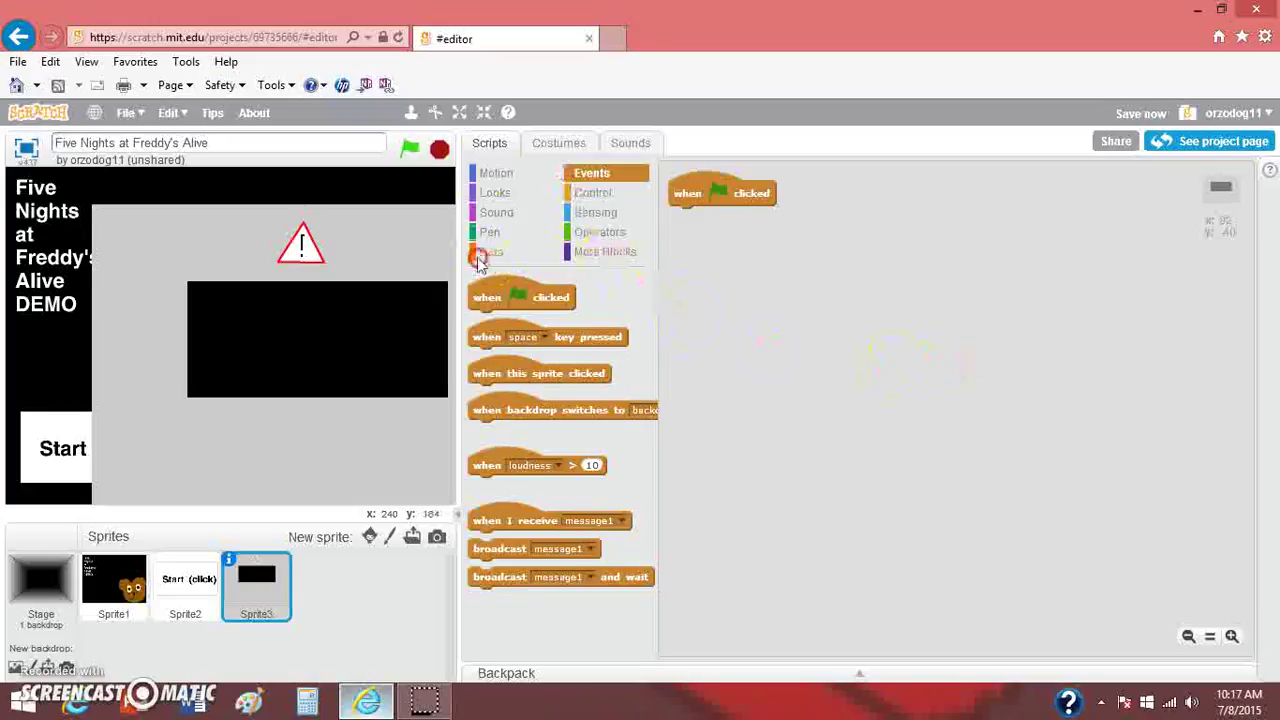
Attach a "go to x: y:" block to the green-flag script with x set to 0 and y to 0.
{"action": "left_click", "coordinate": [493, 174]}
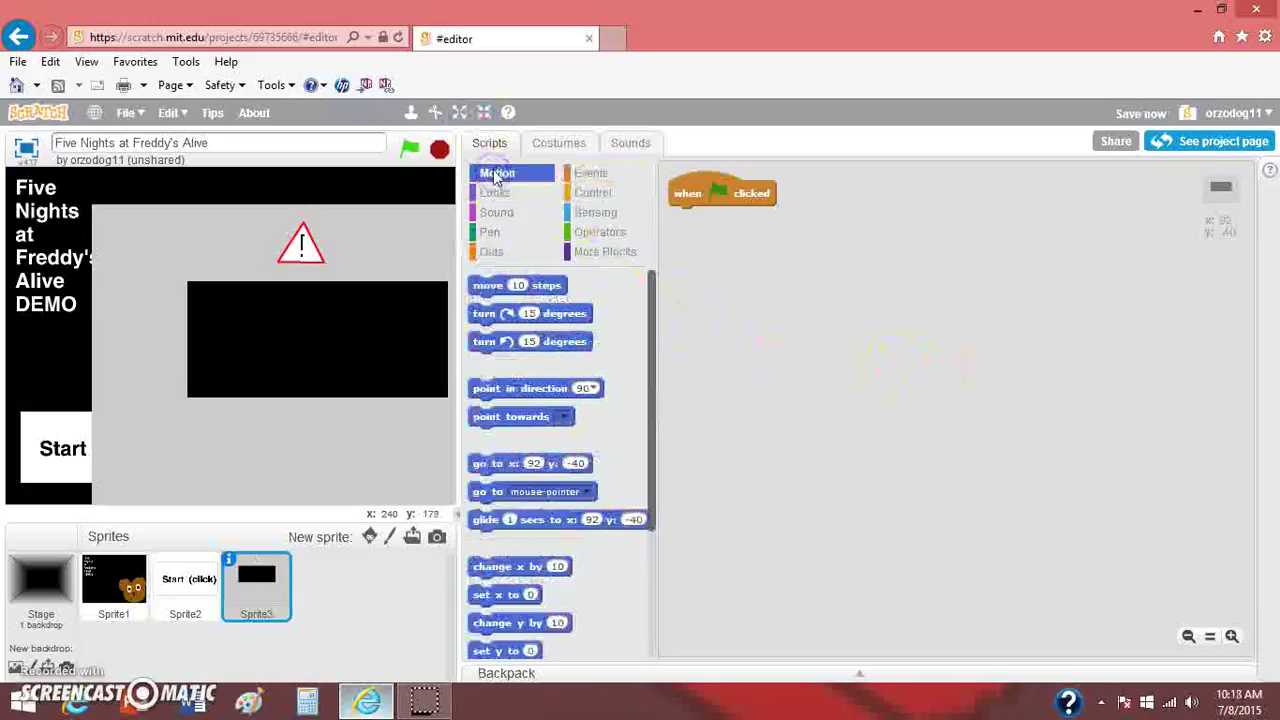
{"action": "left_click_drag", "start_coordinate": [500, 465], "coordinate": [708, 232]}
{"action": "left_click", "coordinate": [733, 217]}
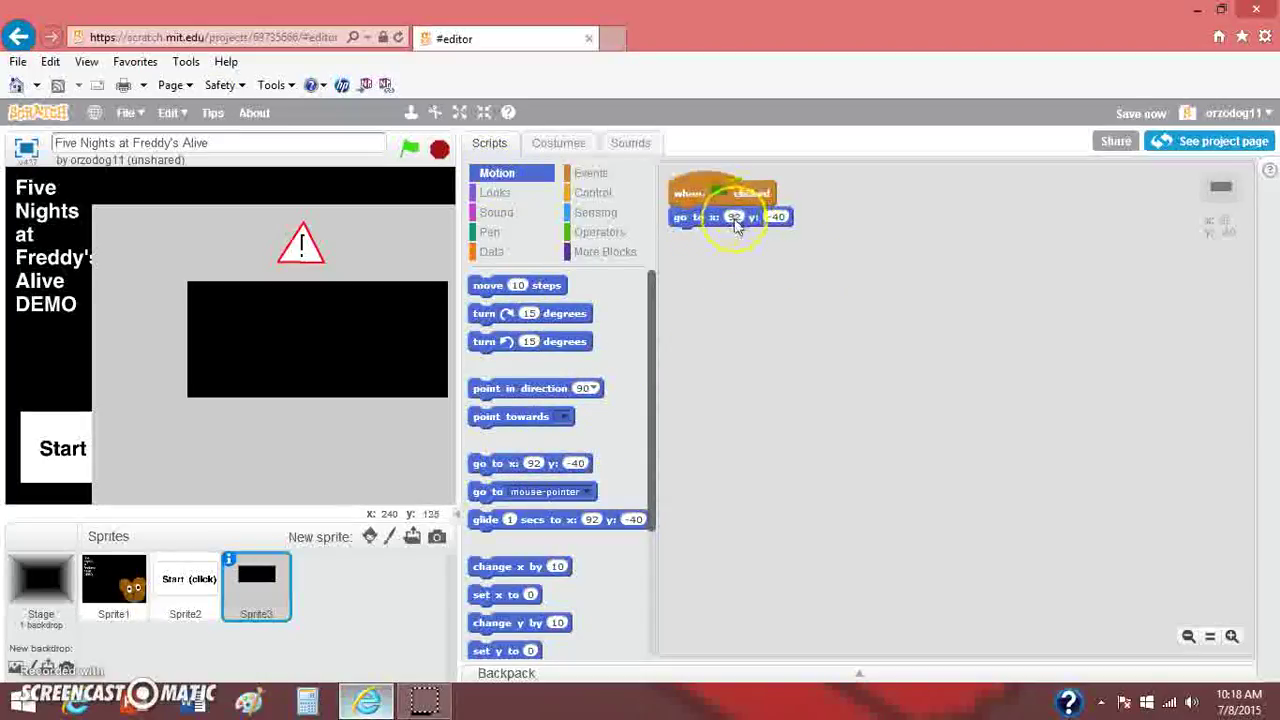
{"action": "type", "text": "0"}
{"action": "left_click", "coordinate": [770, 217]}
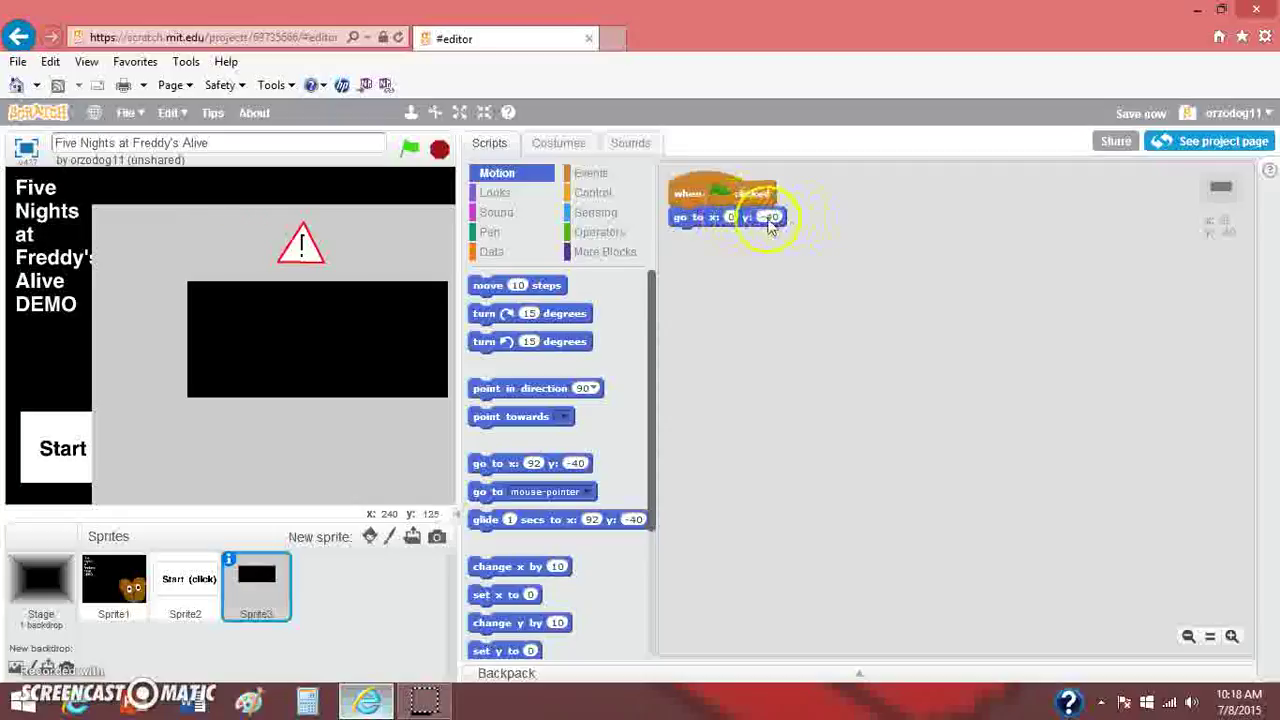
{"action": "type", "text": "0"}
Enlarge the page view and reset the browser zoom to 100%.
{"action": "left_click", "coordinate": [560, 285]}
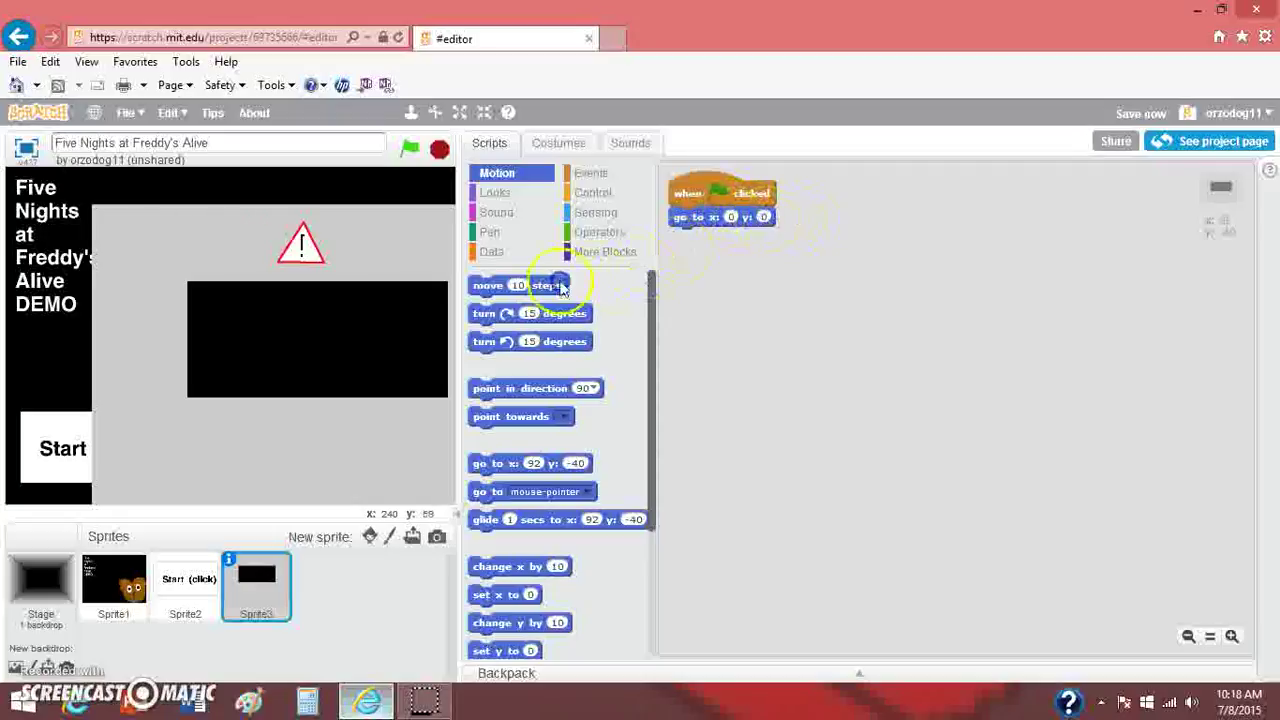
{"action": "scroll", "coordinate": [481, 202], "scroll_direction": "up", "scroll_amount": 5}
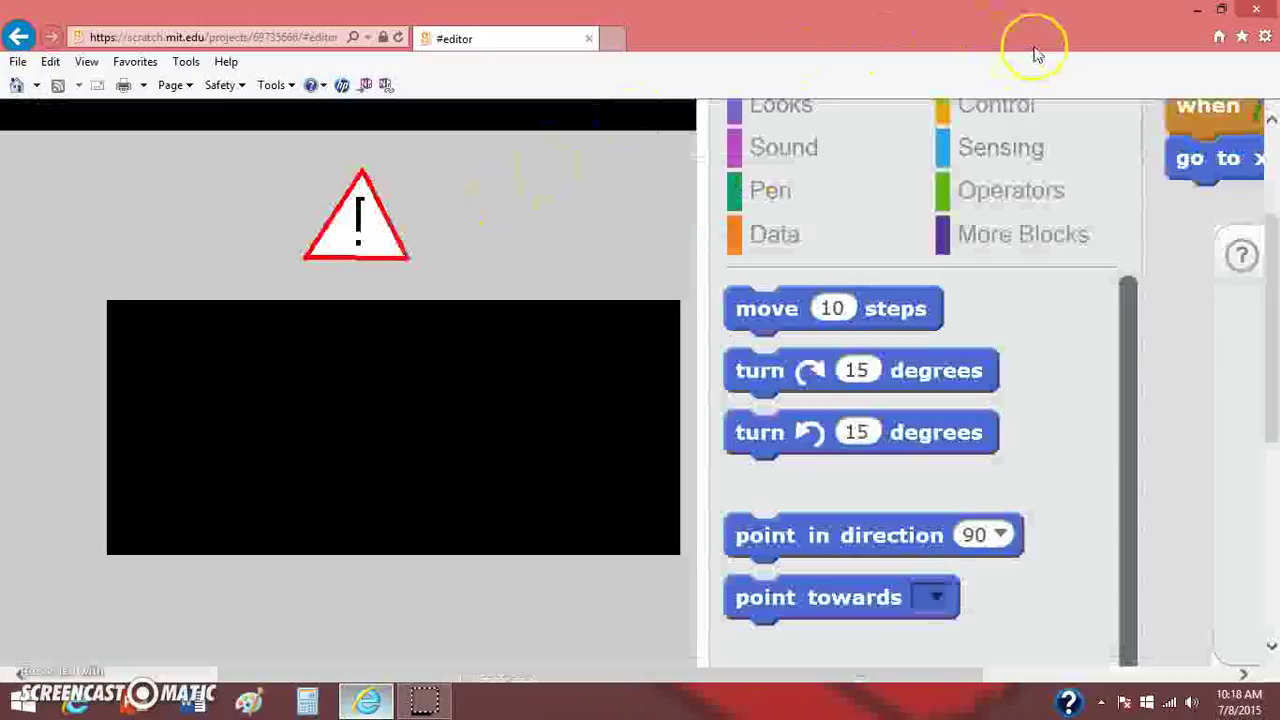
{"action": "left_click", "coordinate": [1265, 40]}
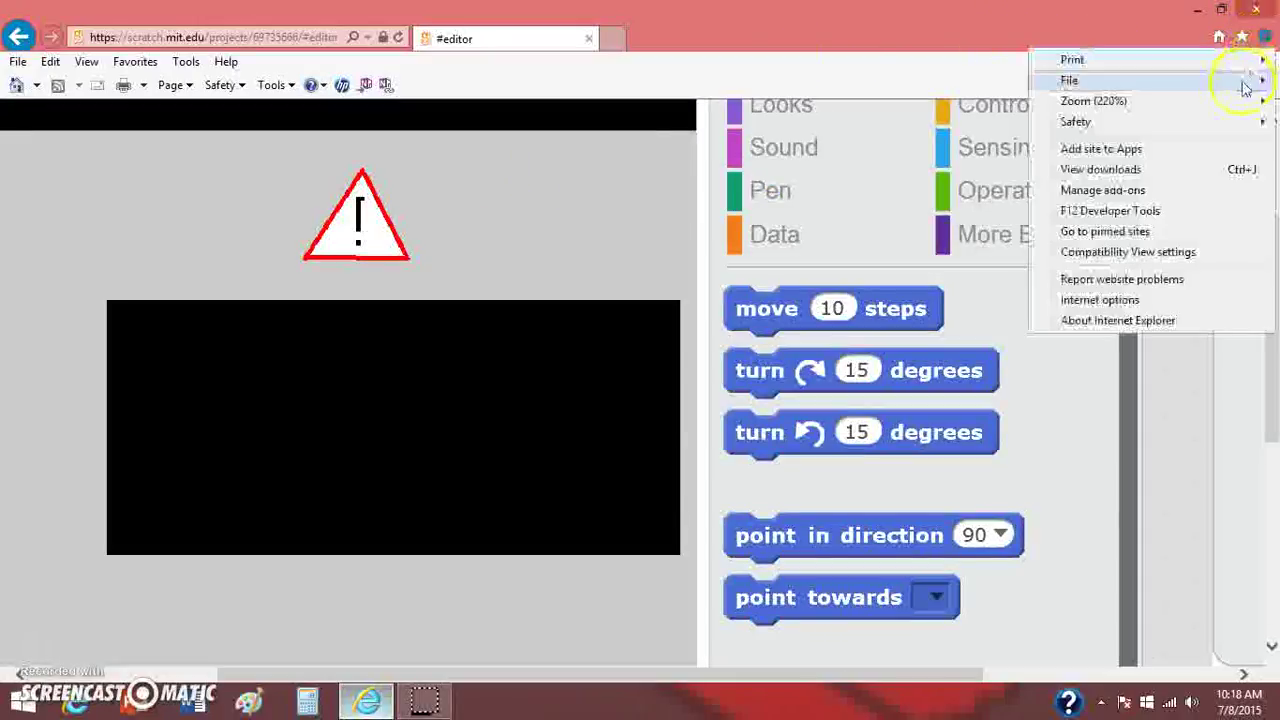
{"action": "mouse_move", "coordinate": [1195, 108]}
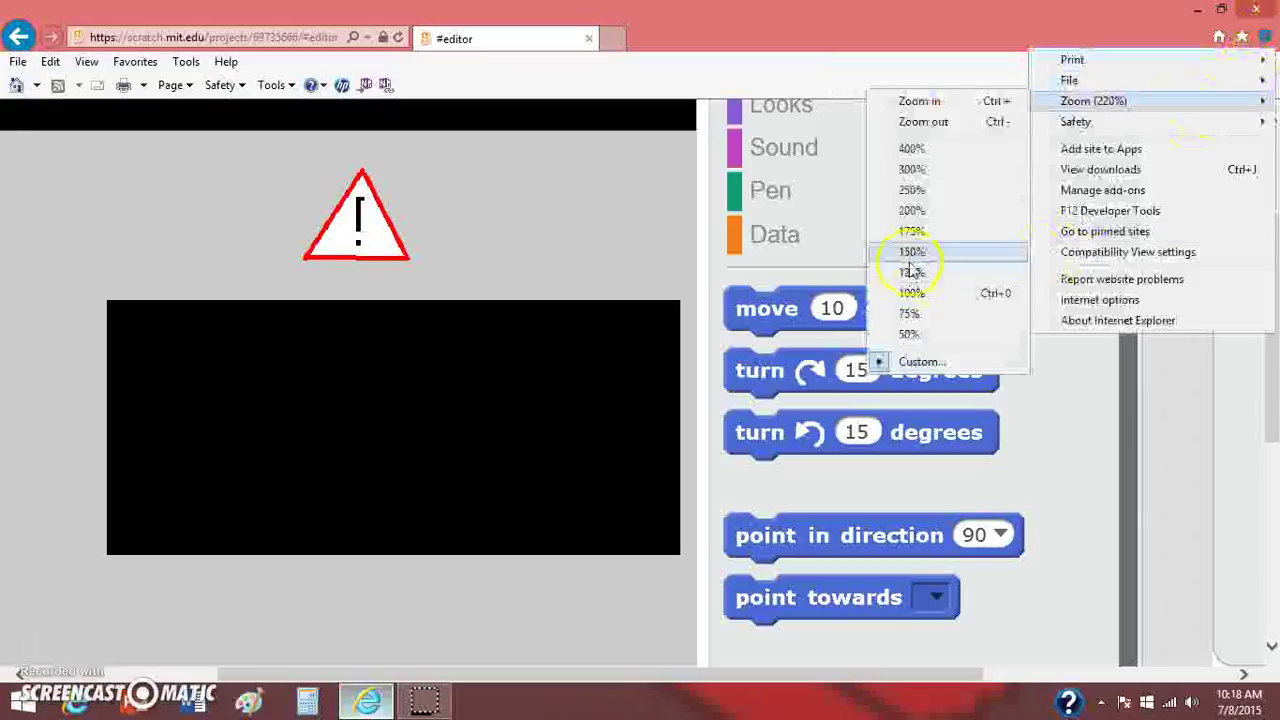
{"action": "left_click", "coordinate": [911, 293]}
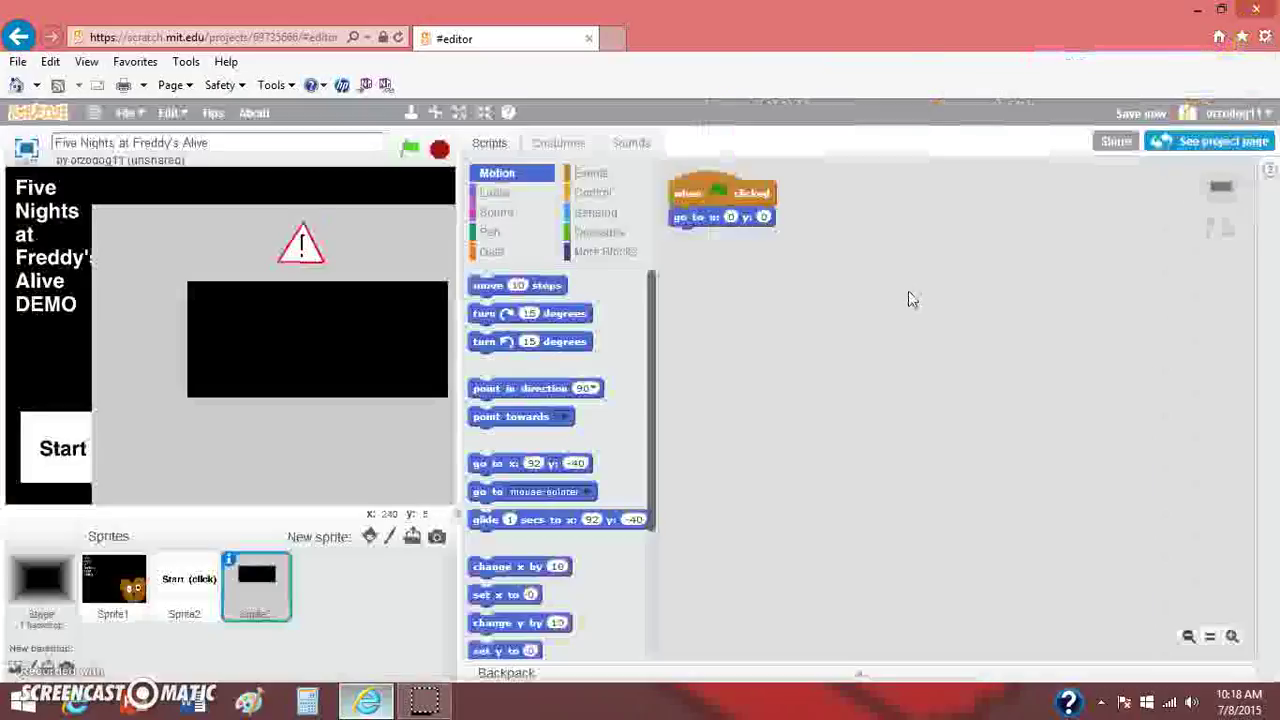
Add a "hide" block to the end of the green-flag script and run the project to test it.
{"action": "left_click", "coordinate": [494, 192]}
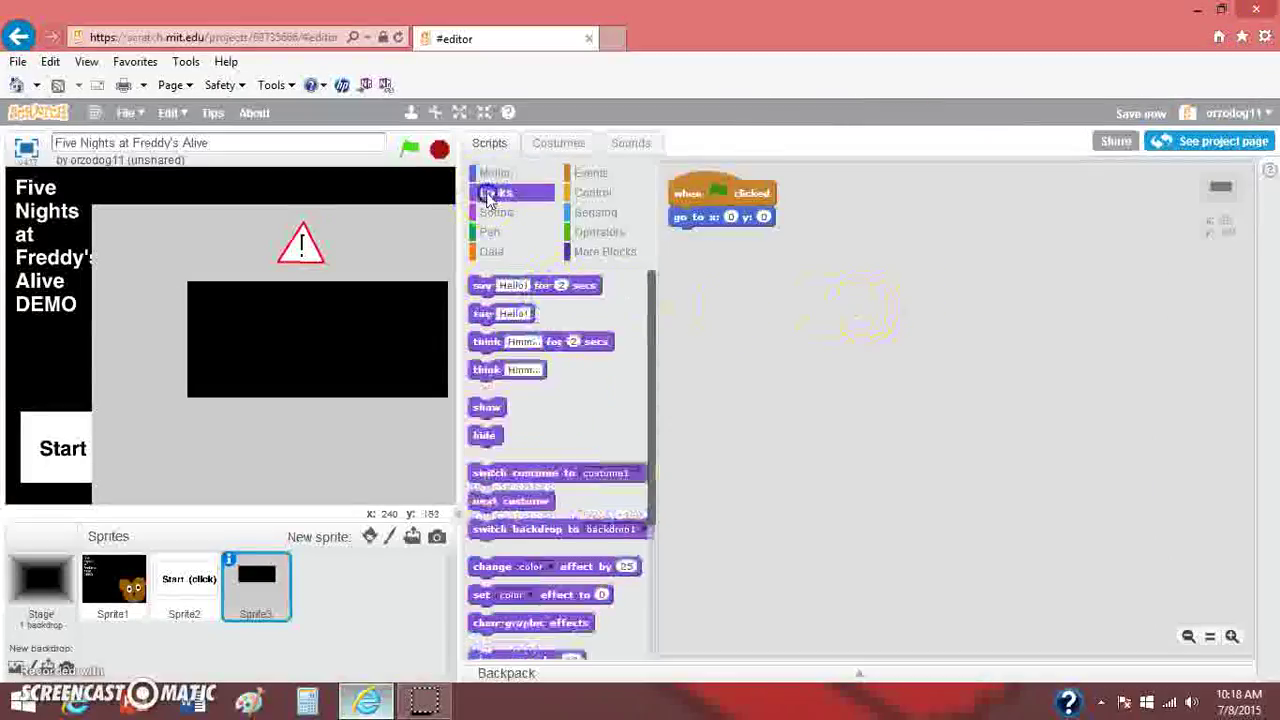
{"action": "left_click_drag", "start_coordinate": [483, 434], "coordinate": [683, 242]}
{"action": "left_click", "coordinate": [409, 148]}
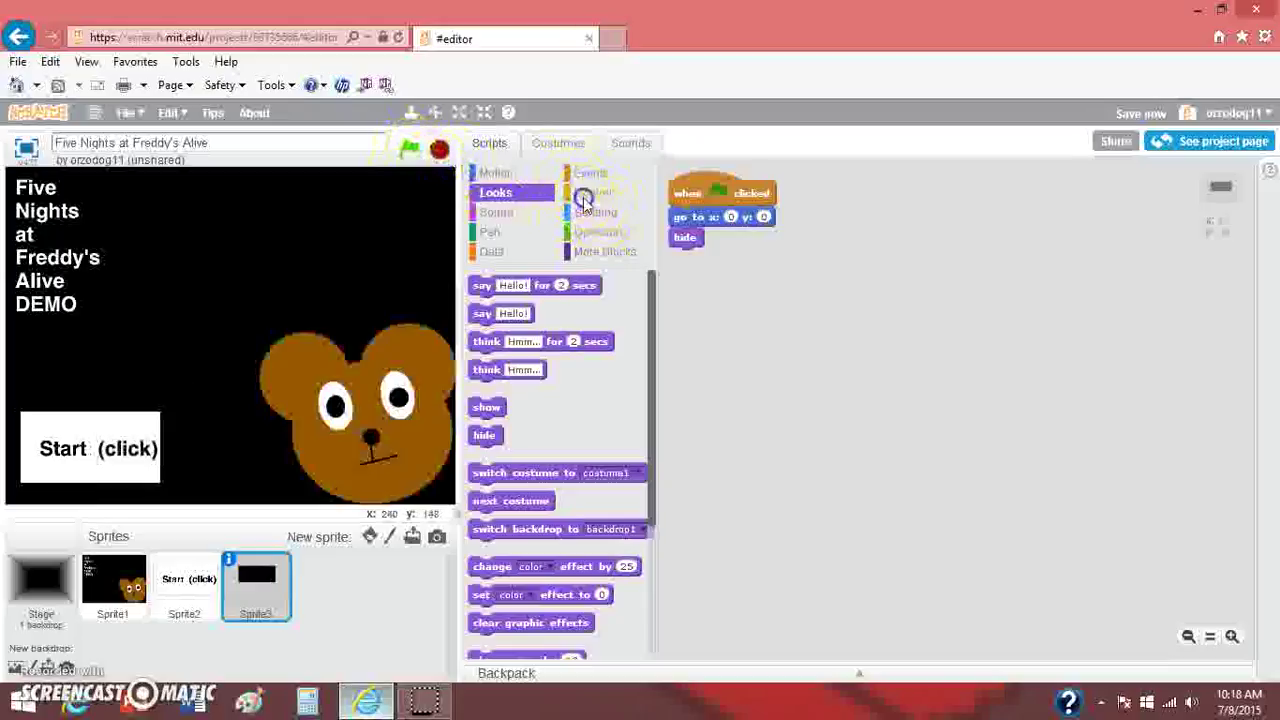
Add a separate "when I receive message1" block to the sprite's scripts and clean up the script area.
{"action": "left_click", "coordinate": [583, 195]}
{"action": "left_click", "coordinate": [583, 176]}
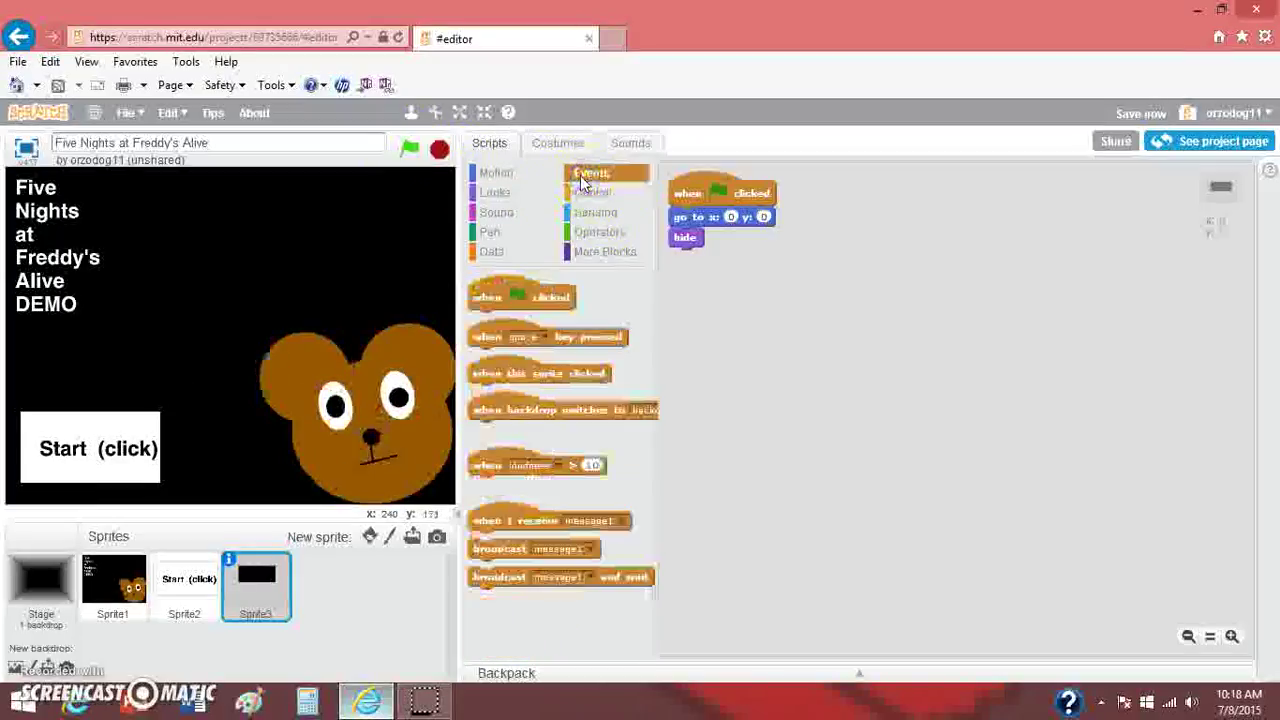
{"action": "left_click", "coordinate": [538, 376]}
{"action": "left_click", "coordinate": [552, 551]}
{"action": "left_click", "coordinate": [517, 578]}
{"action": "left_click_drag", "start_coordinate": [517, 578], "coordinate": [465, 626]}
{"action": "left_click_drag", "start_coordinate": [485, 522], "coordinate": [775, 582]}
{"action": "right_click", "coordinate": [780, 627]}
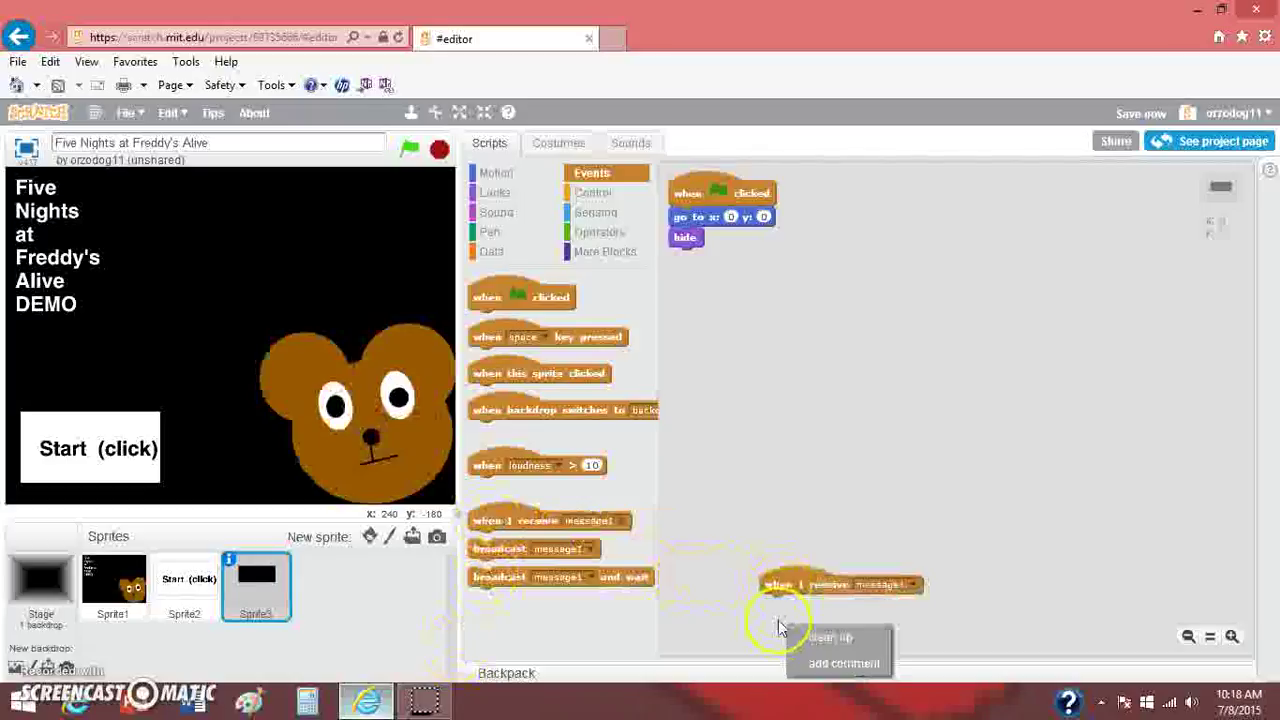
{"action": "left_click", "coordinate": [810, 637]}
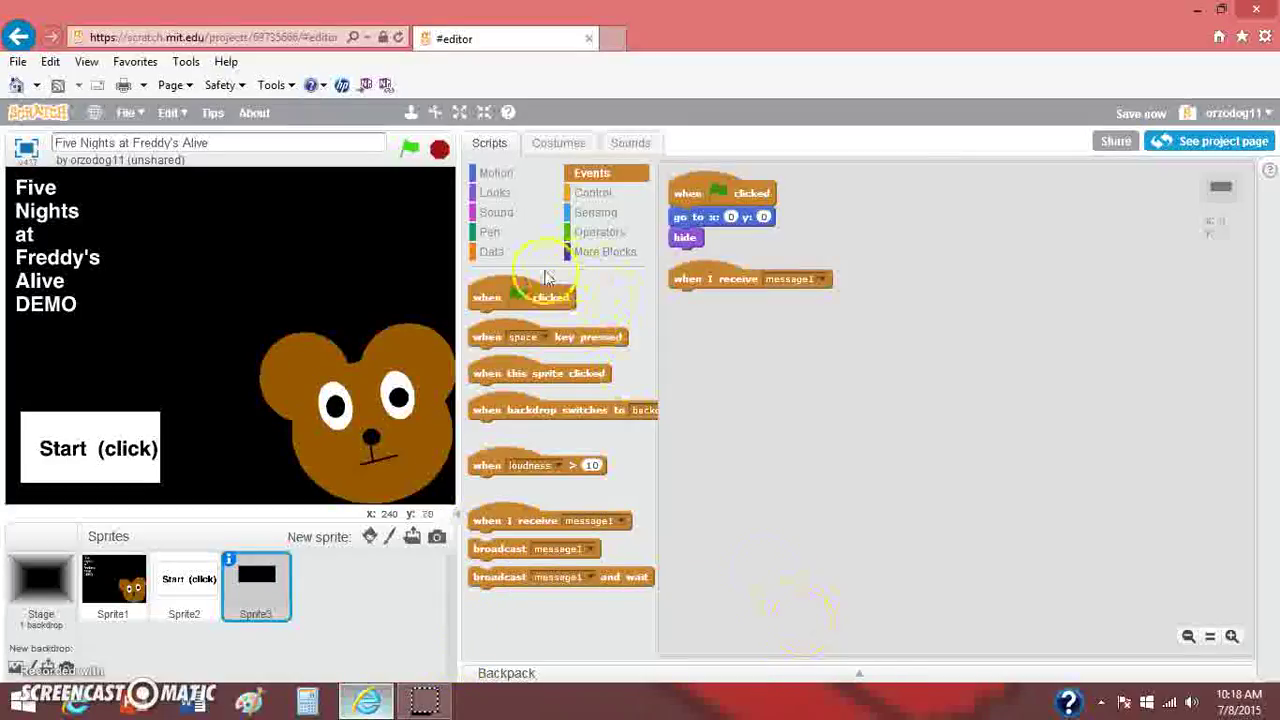
Attach a "show" block under the "when I receive message1" block.
{"action": "left_click", "coordinate": [510, 195]}
{"action": "left_click", "coordinate": [484, 435]}
{"action": "left_click", "coordinate": [486, 408]}
{"action": "left_click_drag", "start_coordinate": [478, 412], "coordinate": [671, 307]}
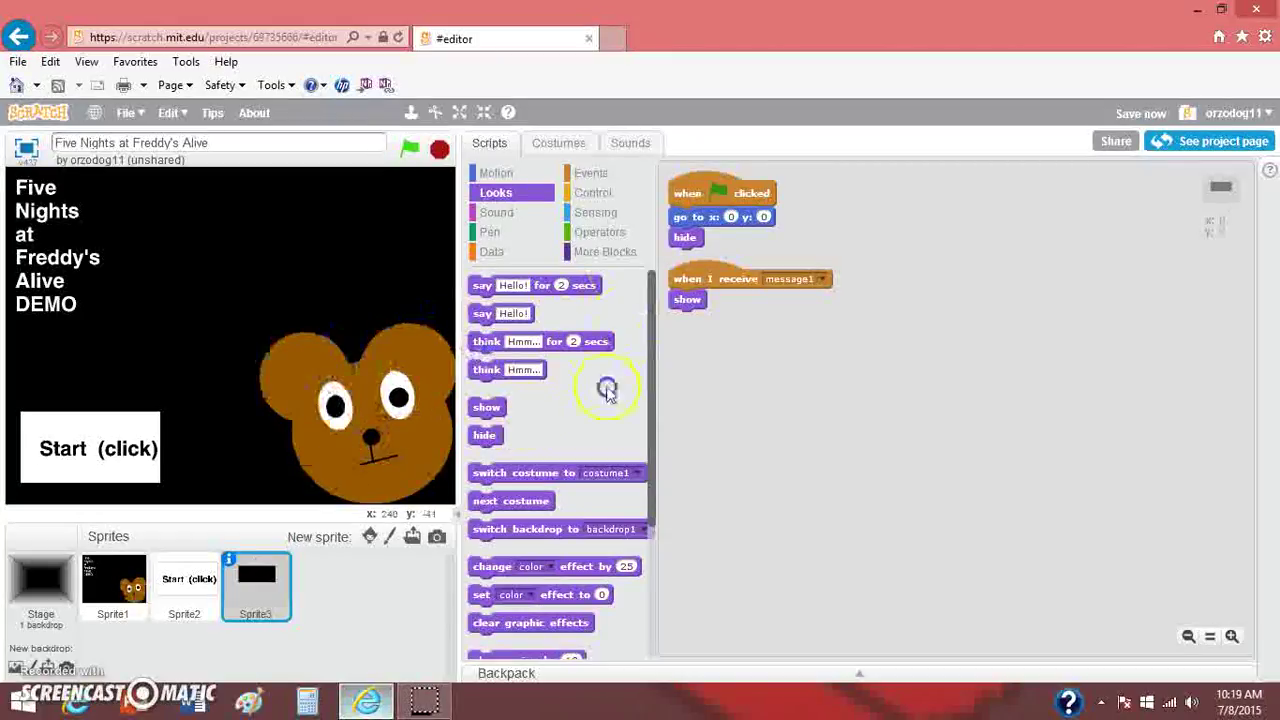
Run the project and test the title screen's Start button with the new sprite's scripts.
{"action": "left_click", "coordinate": [407, 137]}
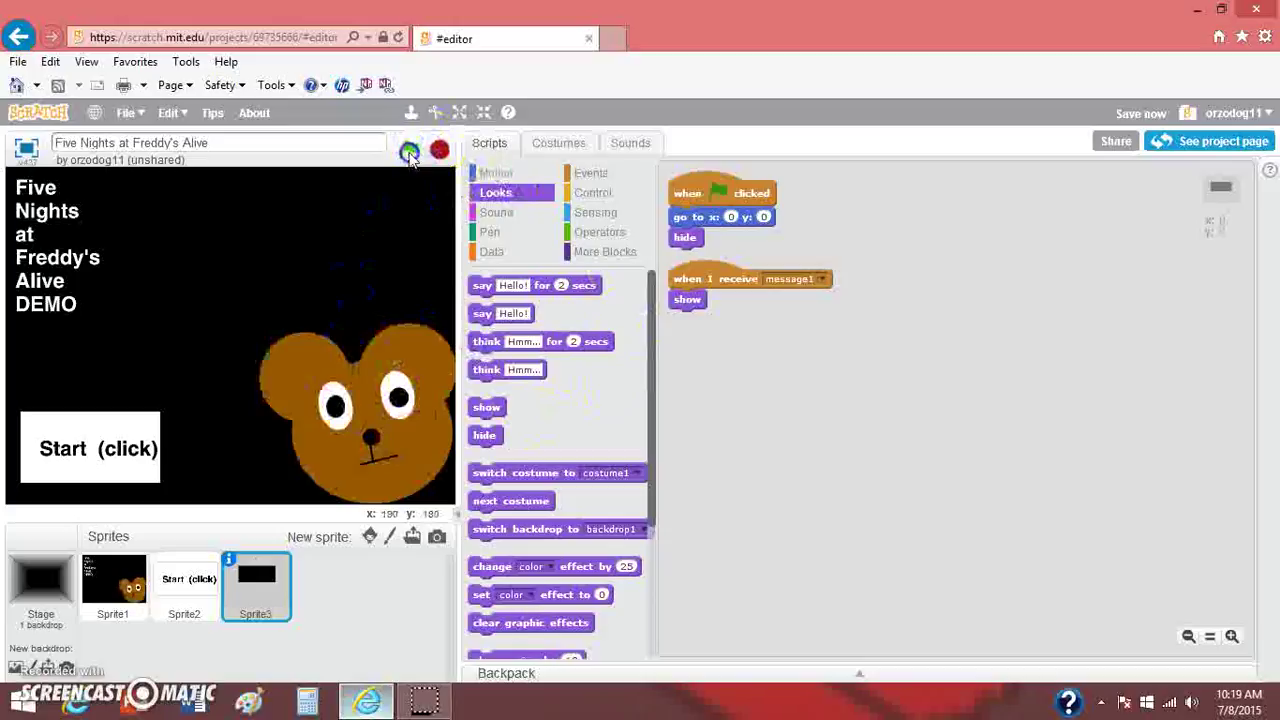
{"action": "left_click", "coordinate": [125, 450]}
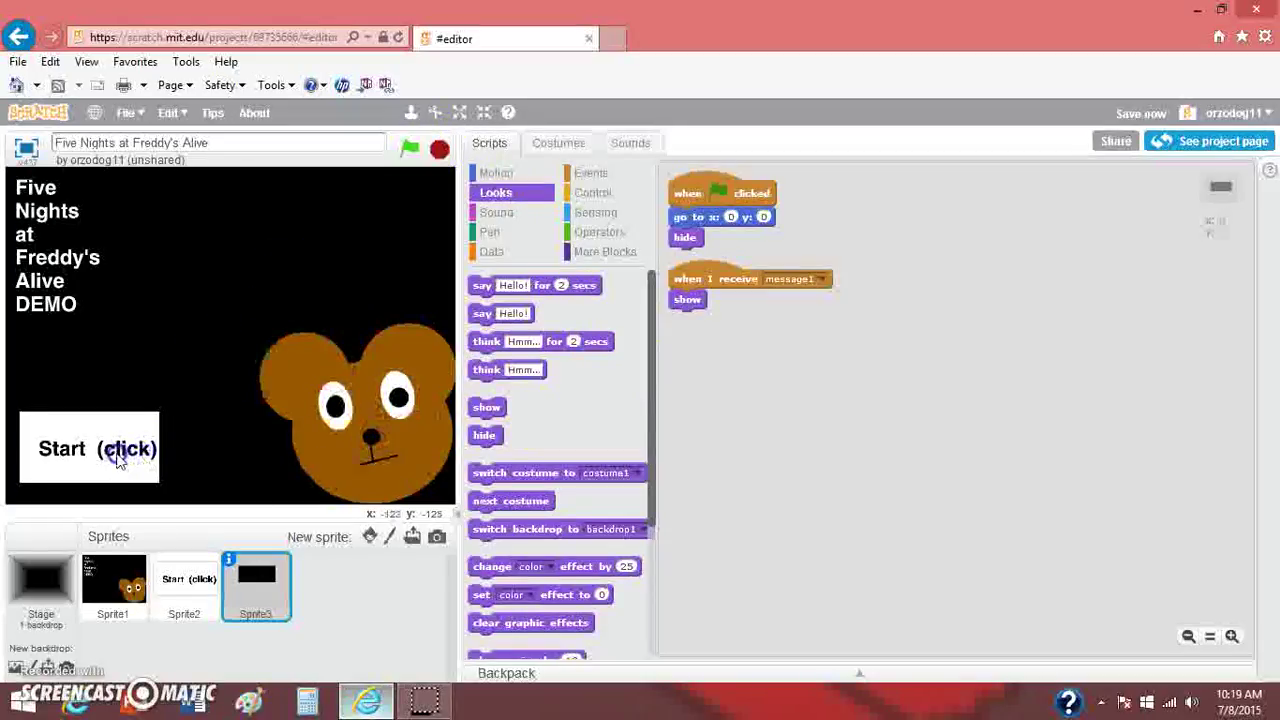
{"action": "left_click", "coordinate": [120, 455]}
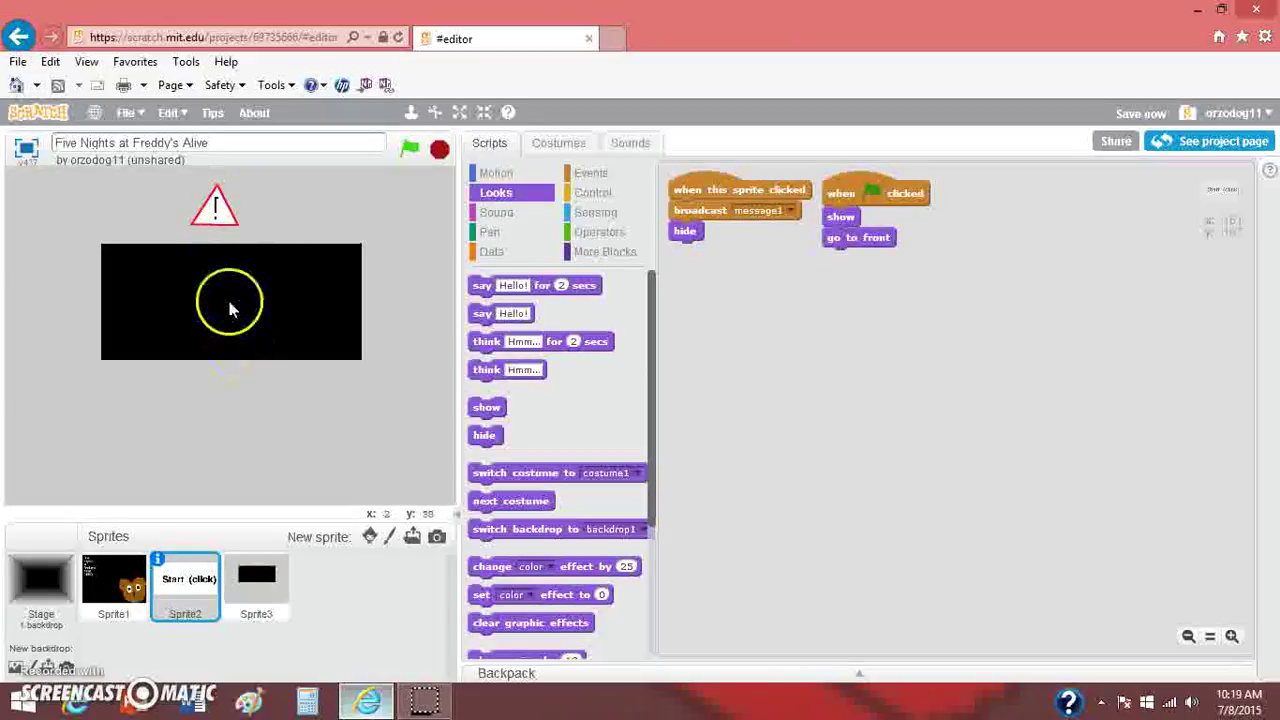
Open Sprite3's costume for painting with the filled Rectangle tool.
{"action": "left_click", "coordinate": [558, 143]}
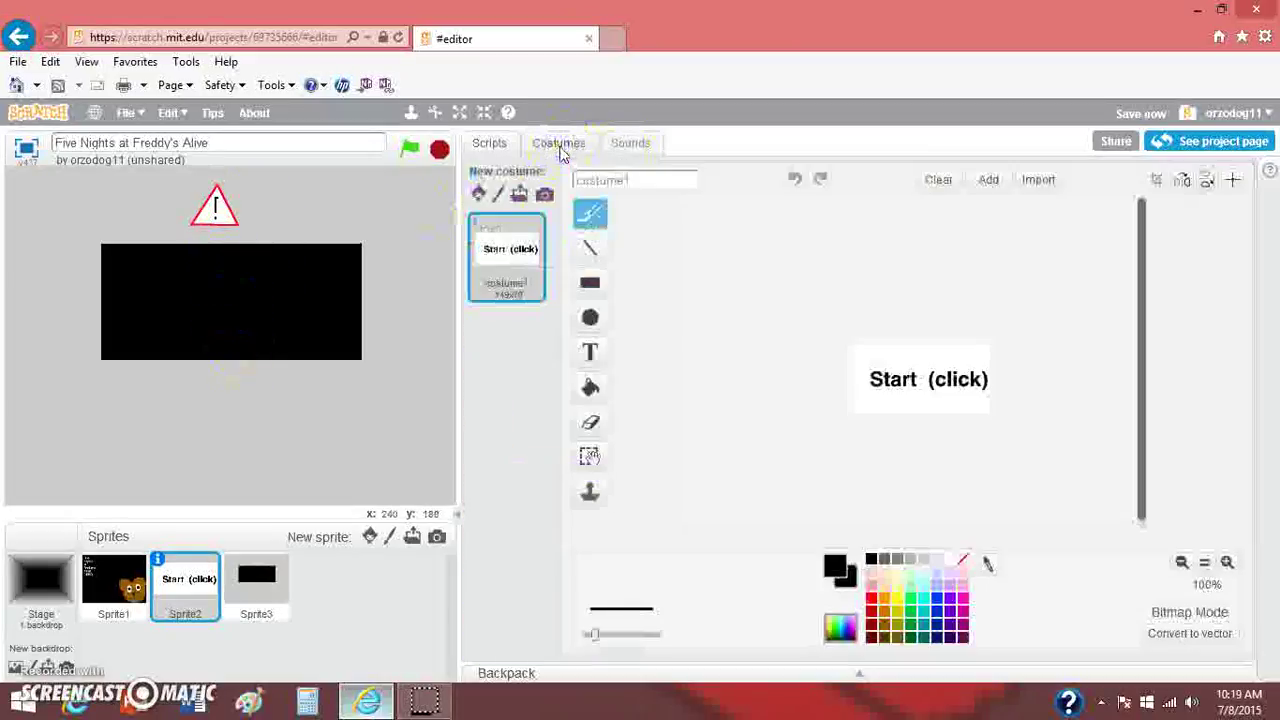
{"action": "left_click", "coordinate": [262, 598]}
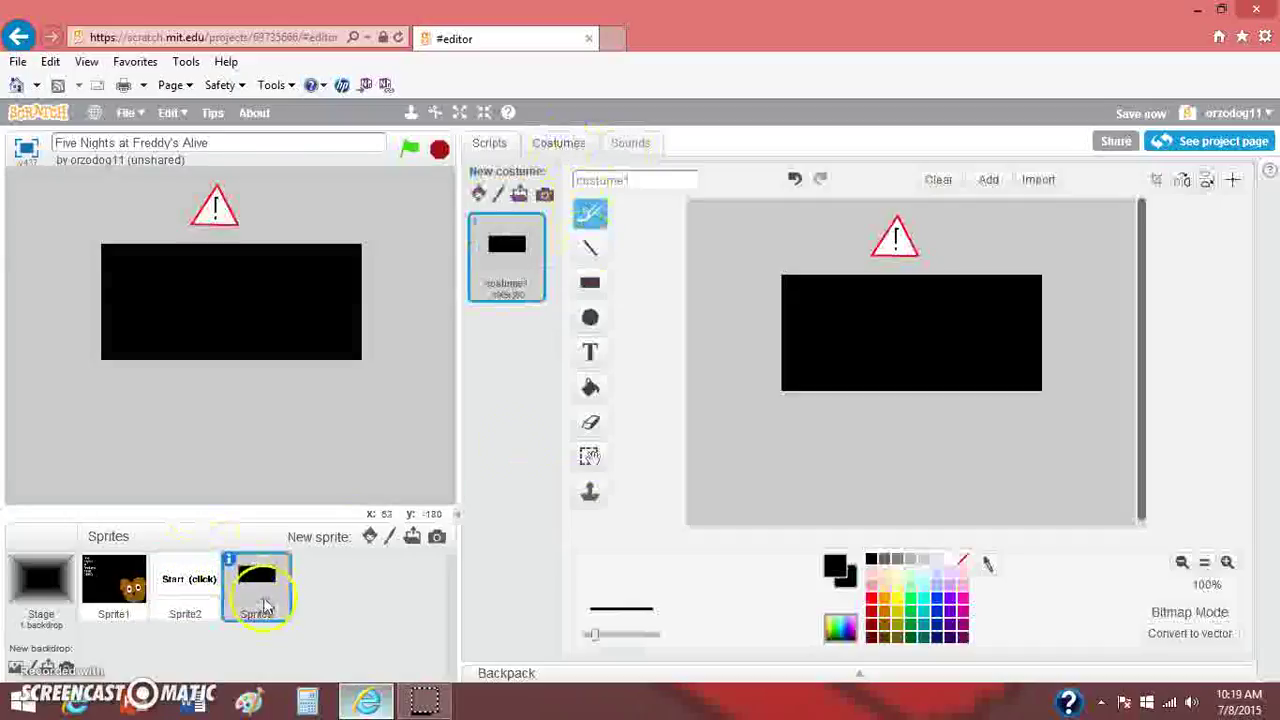
{"action": "left_click", "coordinate": [589, 283]}
{"action": "left_click", "coordinate": [641, 573]}
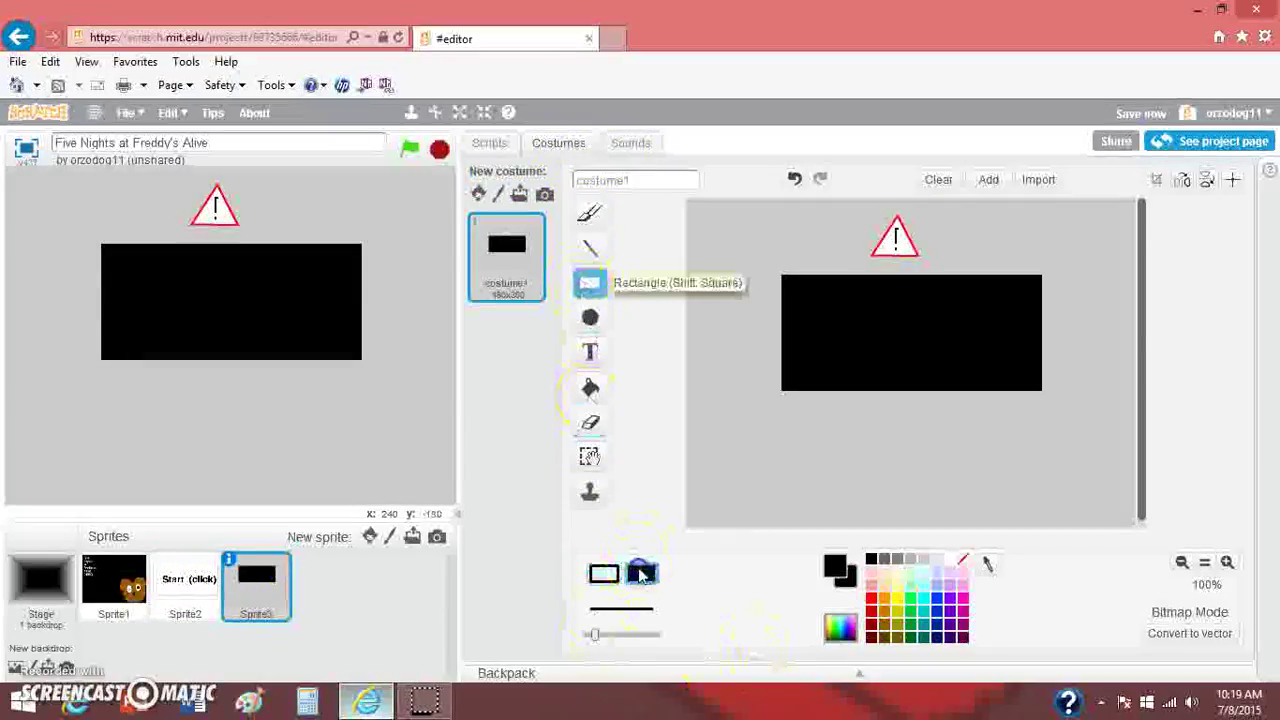
Move the warning-sign sprite slightly on the stage, restart the project and start the game from the title screen.
{"action": "mouse_move", "coordinate": [50, 248]}
{"action": "left_mouse_down"}
{"action": "mouse_move", "coordinate": [343, 409]}
{"action": "mouse_move", "coordinate": [149, 243]}
{"action": "mouse_move", "coordinate": [27, 248]}
{"action": "mouse_move", "coordinate": [45, 245]}
{"action": "left_mouse_up"}
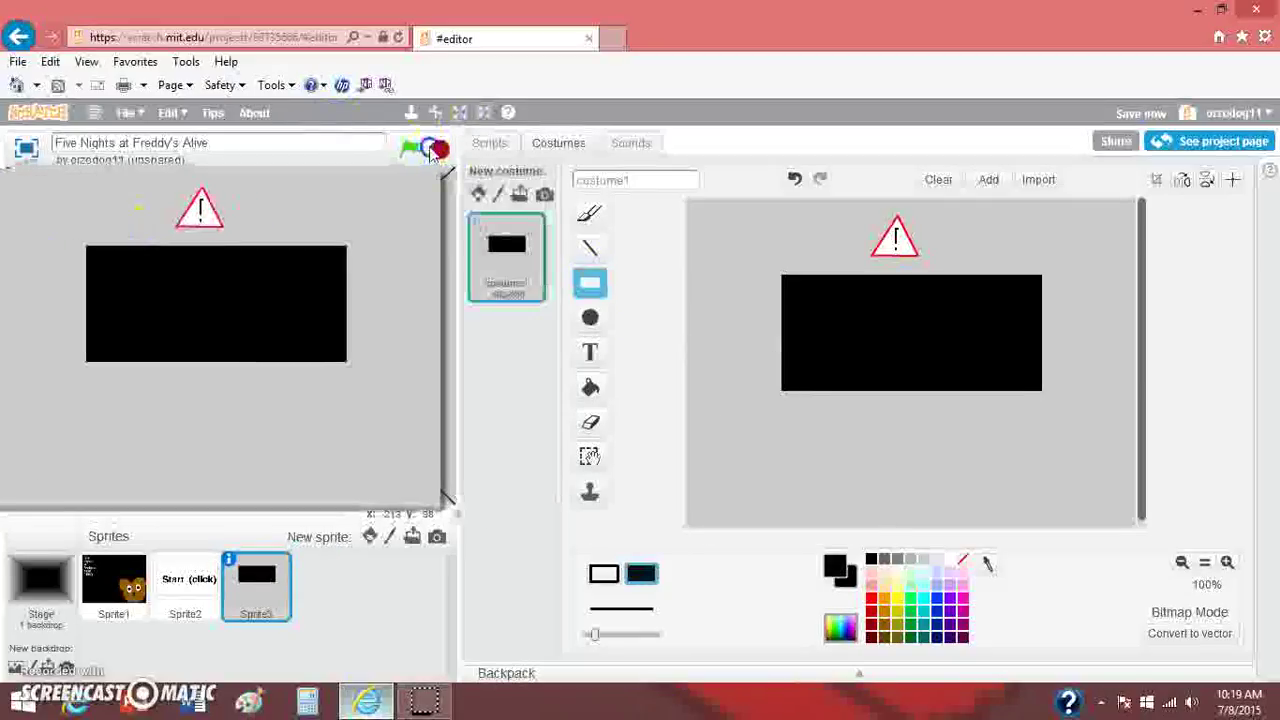
{"action": "left_click", "coordinate": [439, 150]}
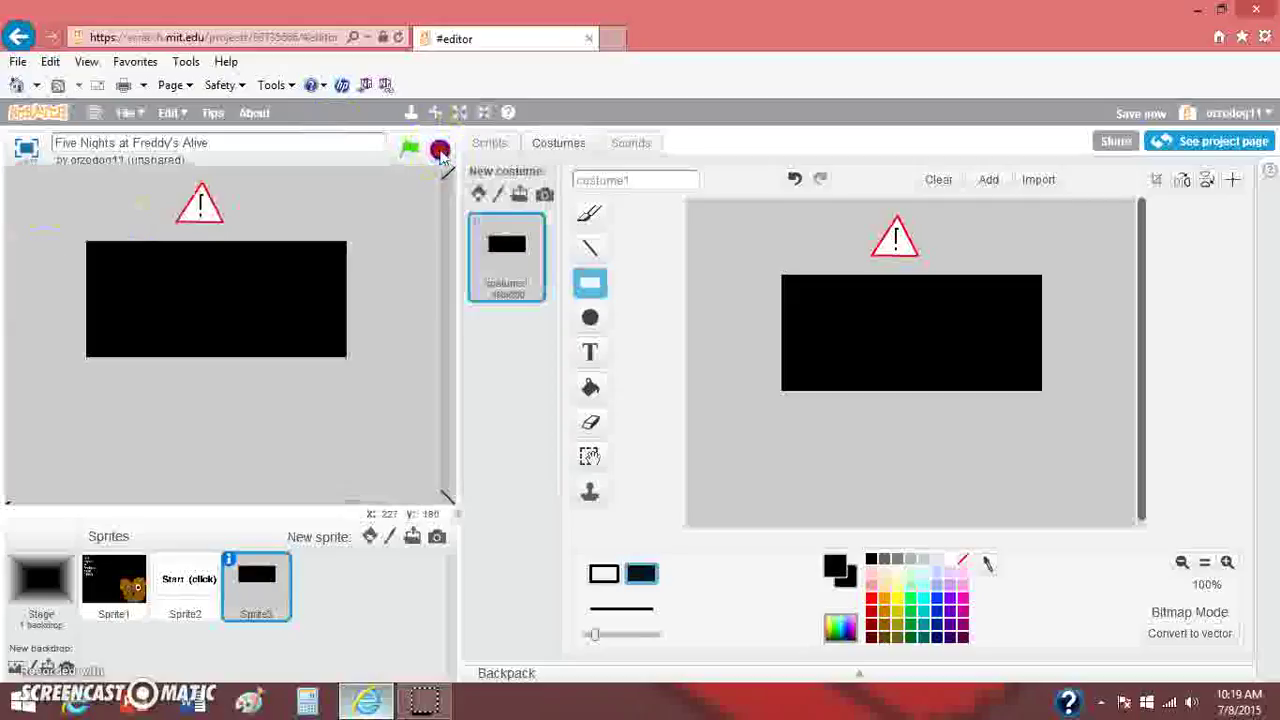
{"action": "left_click", "coordinate": [410, 150]}
{"action": "right_click", "coordinate": [62, 448]}
{"action": "left_click", "coordinate": [75, 435]}
{"action": "left_click", "coordinate": [75, 435]}
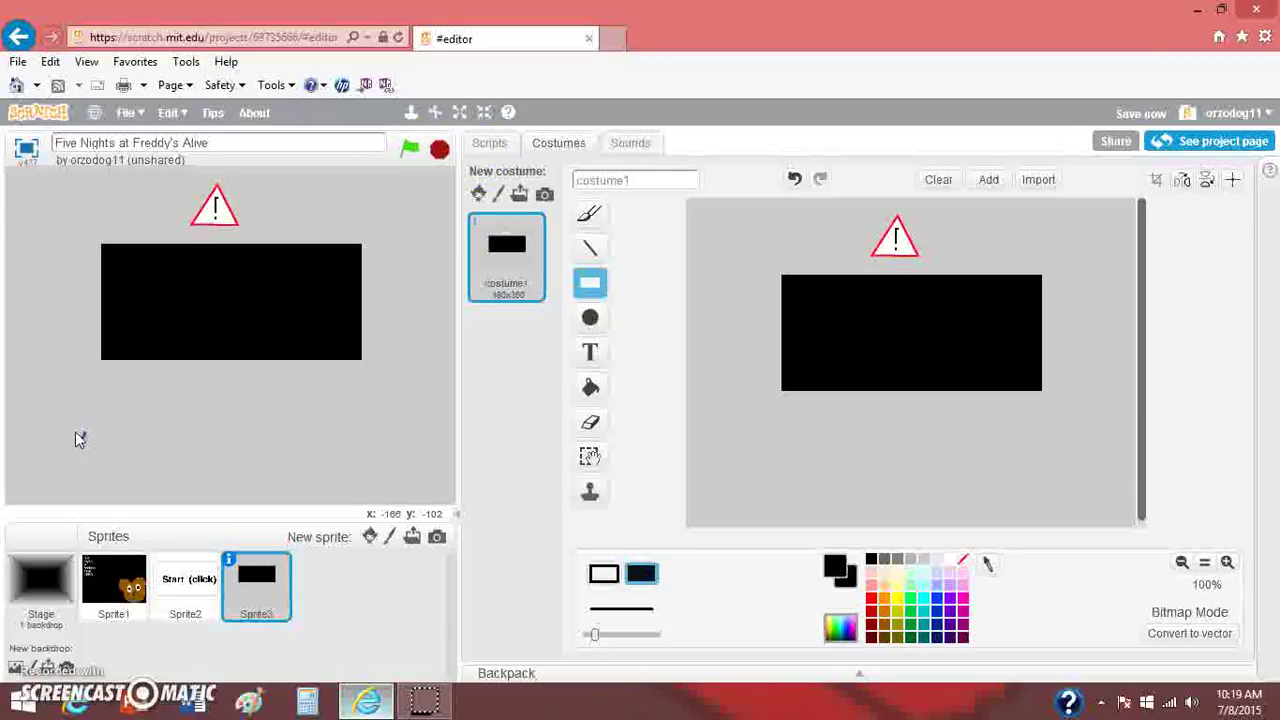
Draw two vertical orange lines with the Line tool as table legs below the black rectangle's left end in Sprite3's costume.
{"action": "left_click", "coordinate": [492, 143]}
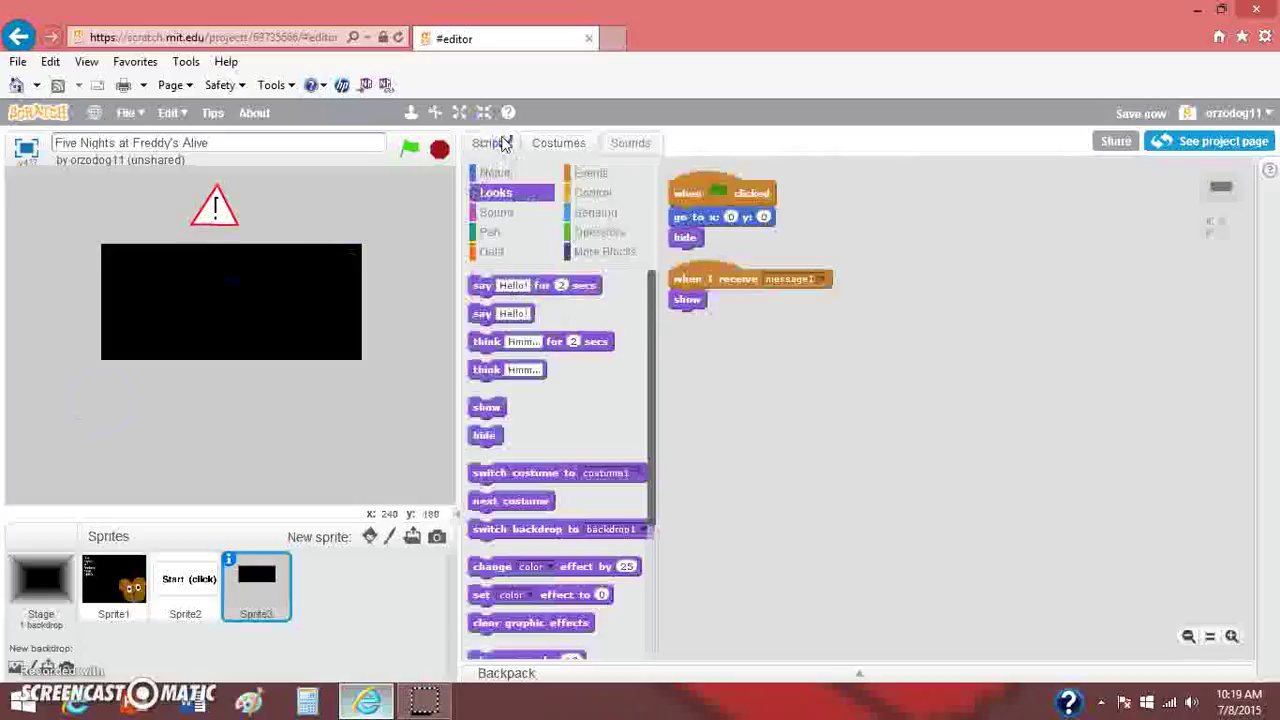
{"action": "left_click", "coordinate": [557, 143]}
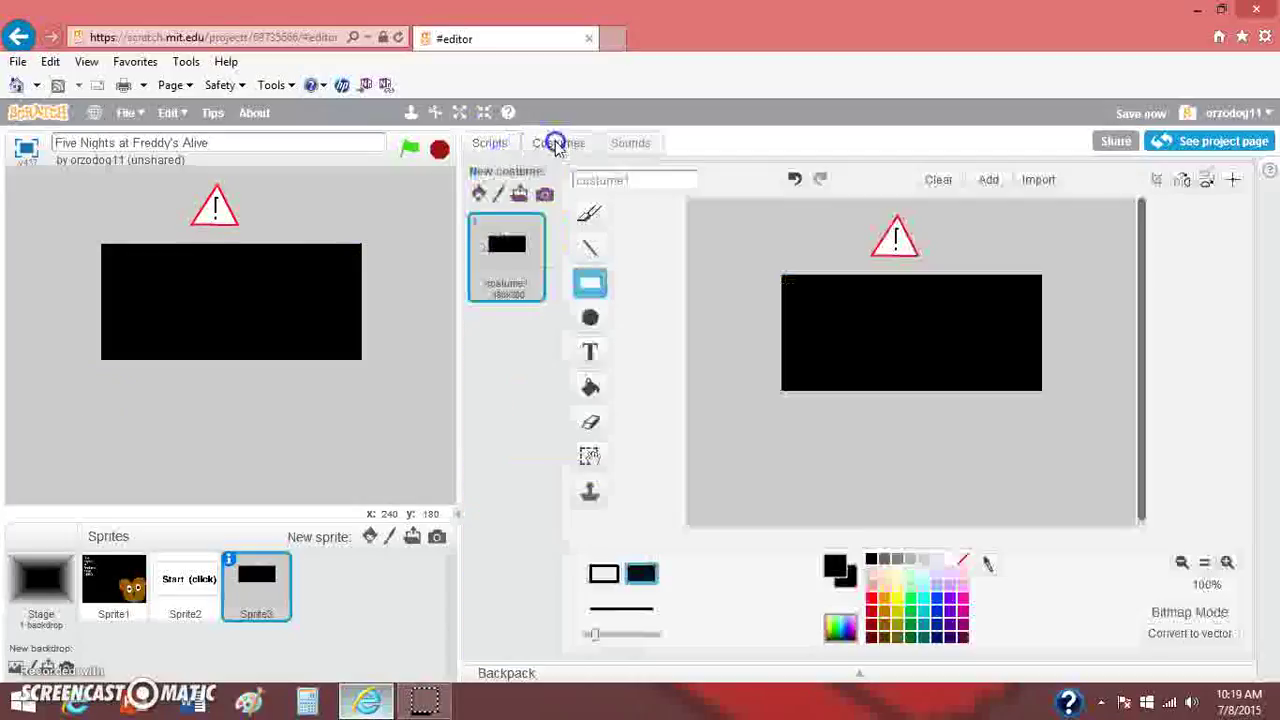
{"action": "left_click", "coordinate": [589, 248]}
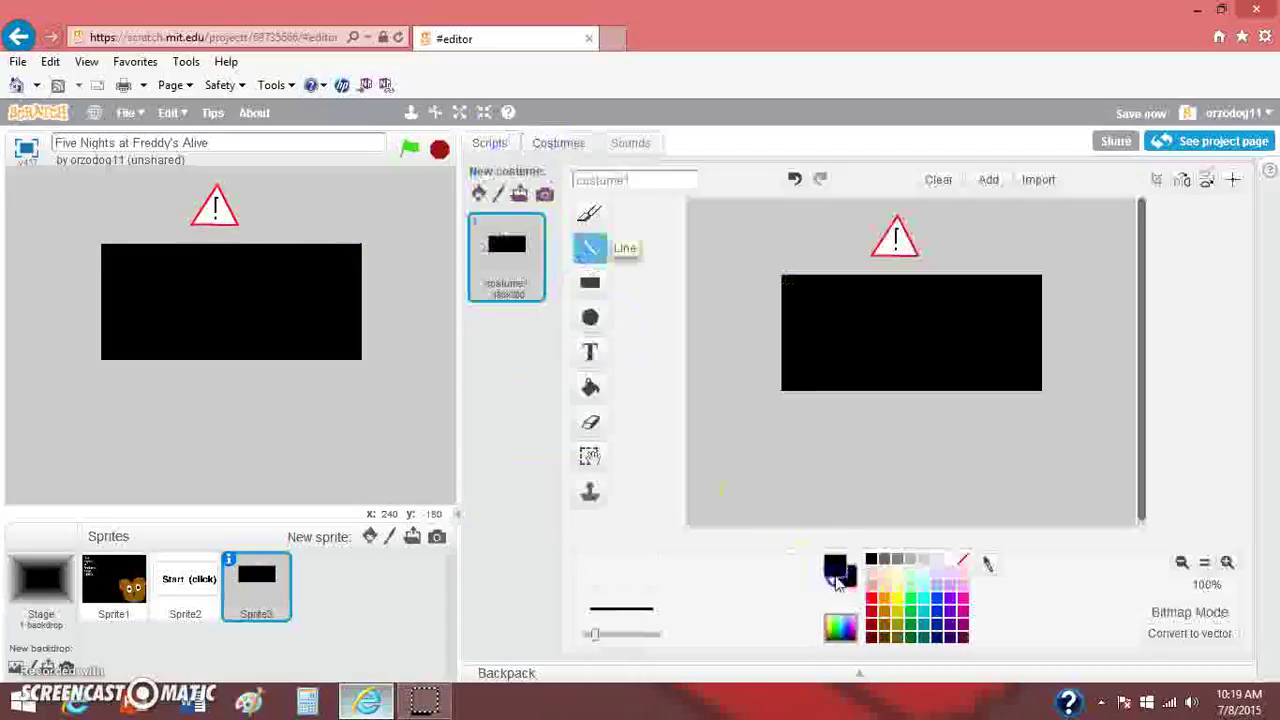
{"action": "left_click", "coordinate": [884, 603]}
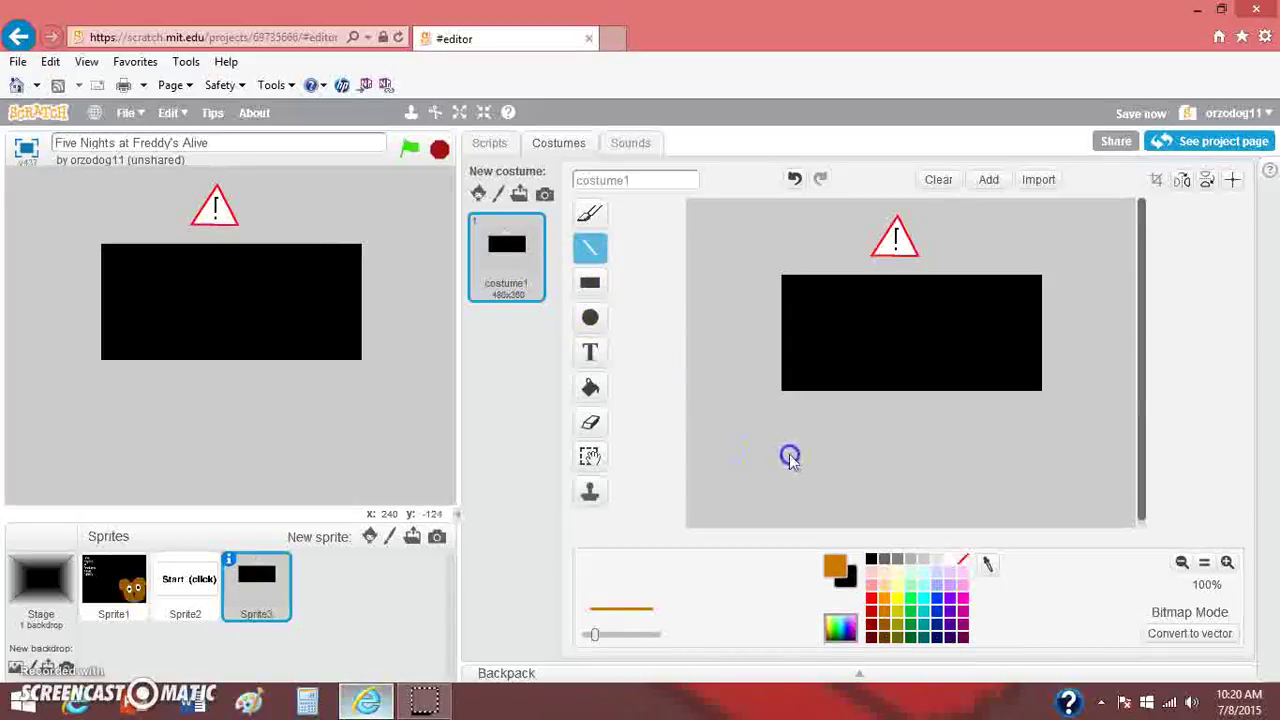
{"action": "mouse_move", "coordinate": [789, 460]}
{"action": "left_mouse_down"}
{"action": "mouse_move", "coordinate": [786, 557]}
{"action": "mouse_move", "coordinate": [791, 543]}
{"action": "left_mouse_up"}
{"action": "left_click_drag", "start_coordinate": [749, 468], "coordinate": [752, 558]}
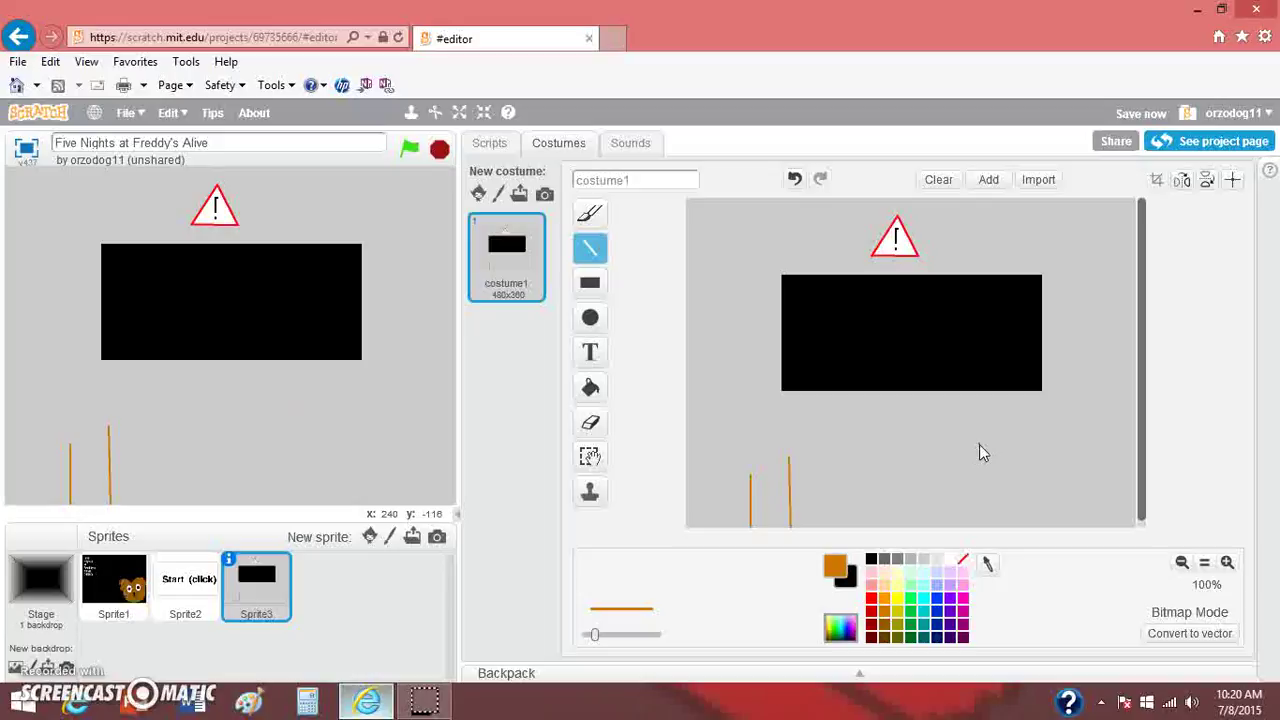
Draw two more vertical orange table legs below the black rectangle's right end.
{"action": "left_click", "coordinate": [980, 468]}
{"action": "left_click_drag", "start_coordinate": [985, 462], "coordinate": [988, 558]}
{"action": "left_click", "coordinate": [1064, 478]}
{"action": "left_click_drag", "start_coordinate": [1024, 468], "coordinate": [1023, 529]}
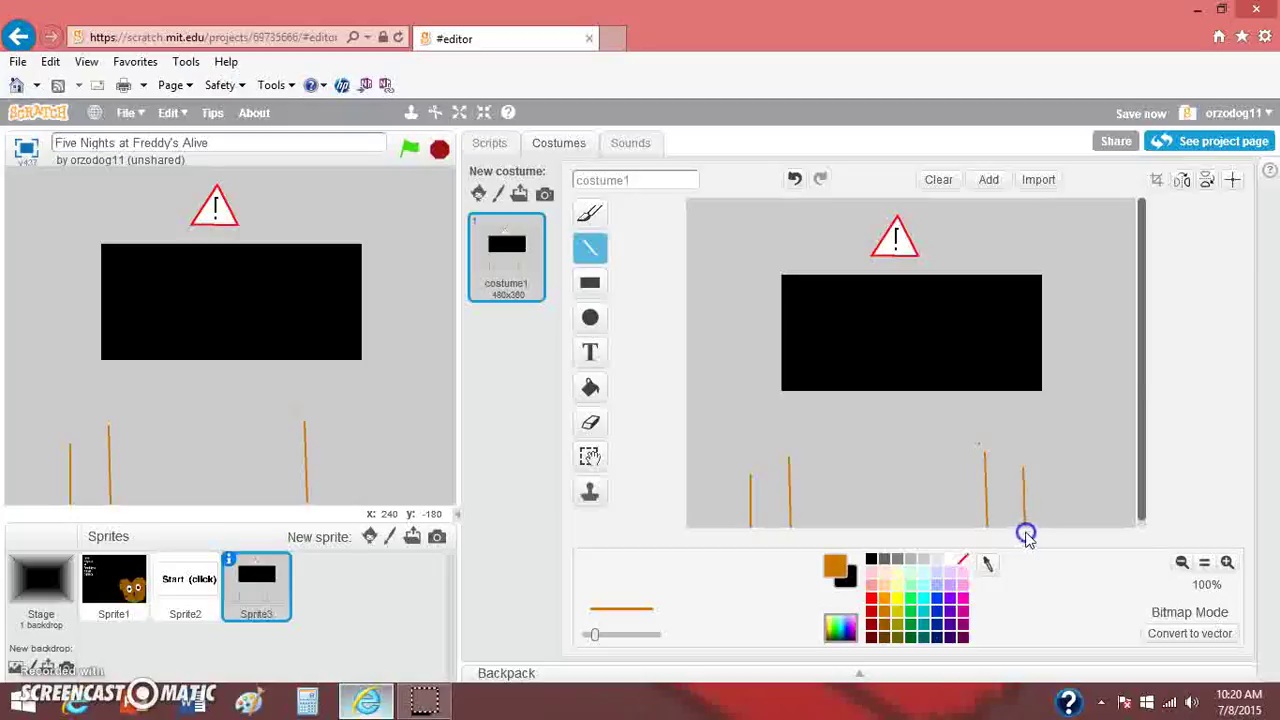
{"action": "left_click", "coordinate": [894, 486]}
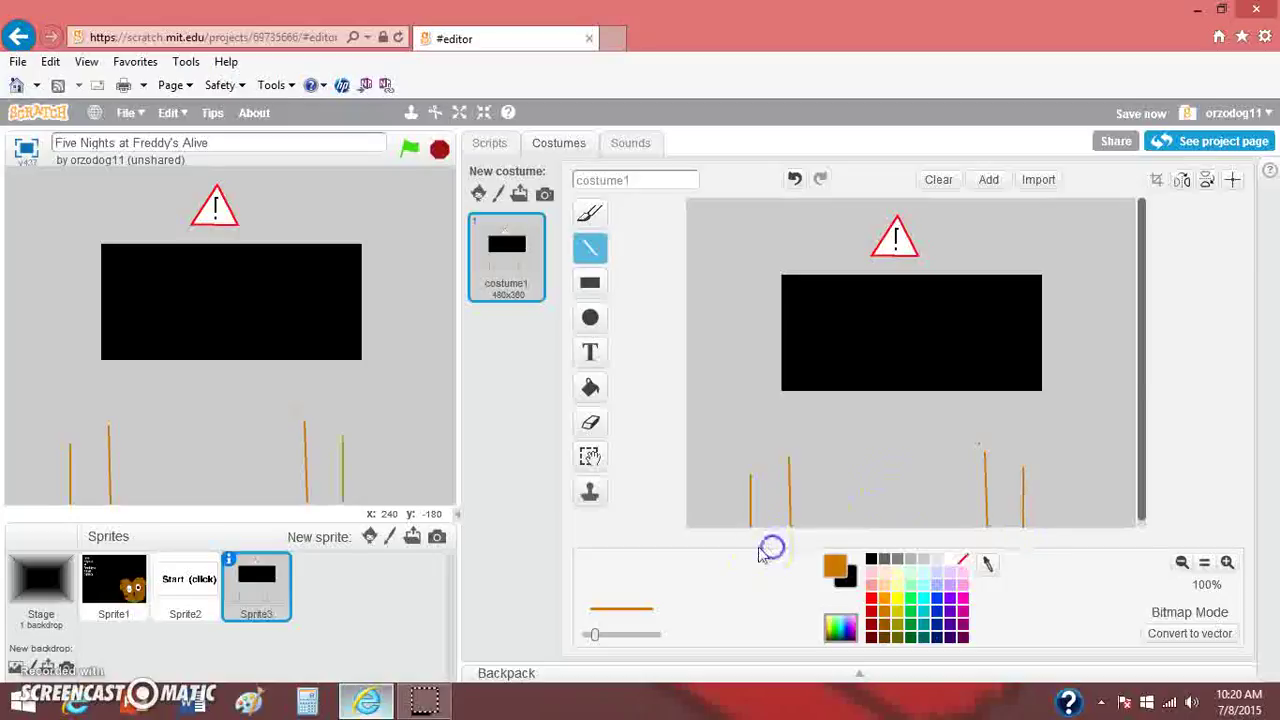
Connect the tops of the table legs with orange lines to outline the tabletop.
{"action": "key", "text": "ctrl+plus"}
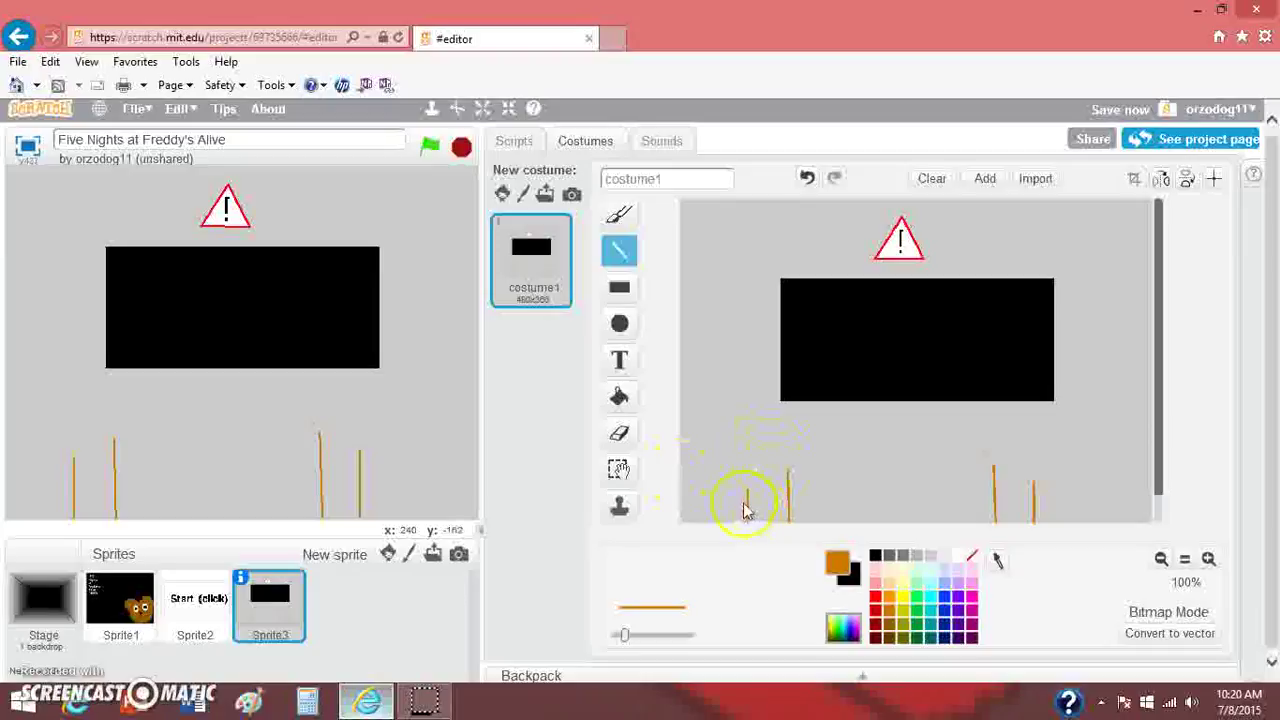
{"action": "mouse_move", "coordinate": [748, 492]}
{"action": "left_mouse_down"}
{"action": "mouse_move", "coordinate": [748, 520]}
{"action": "mouse_move", "coordinate": [786, 474]}
{"action": "mouse_move", "coordinate": [923, 460]}
{"action": "mouse_move", "coordinate": [995, 469]}
{"action": "left_mouse_up"}
{"action": "left_click_drag", "start_coordinate": [995, 469], "coordinate": [1033, 483]}
{"action": "left_click_drag", "start_coordinate": [645, 480], "coordinate": [748, 491]}
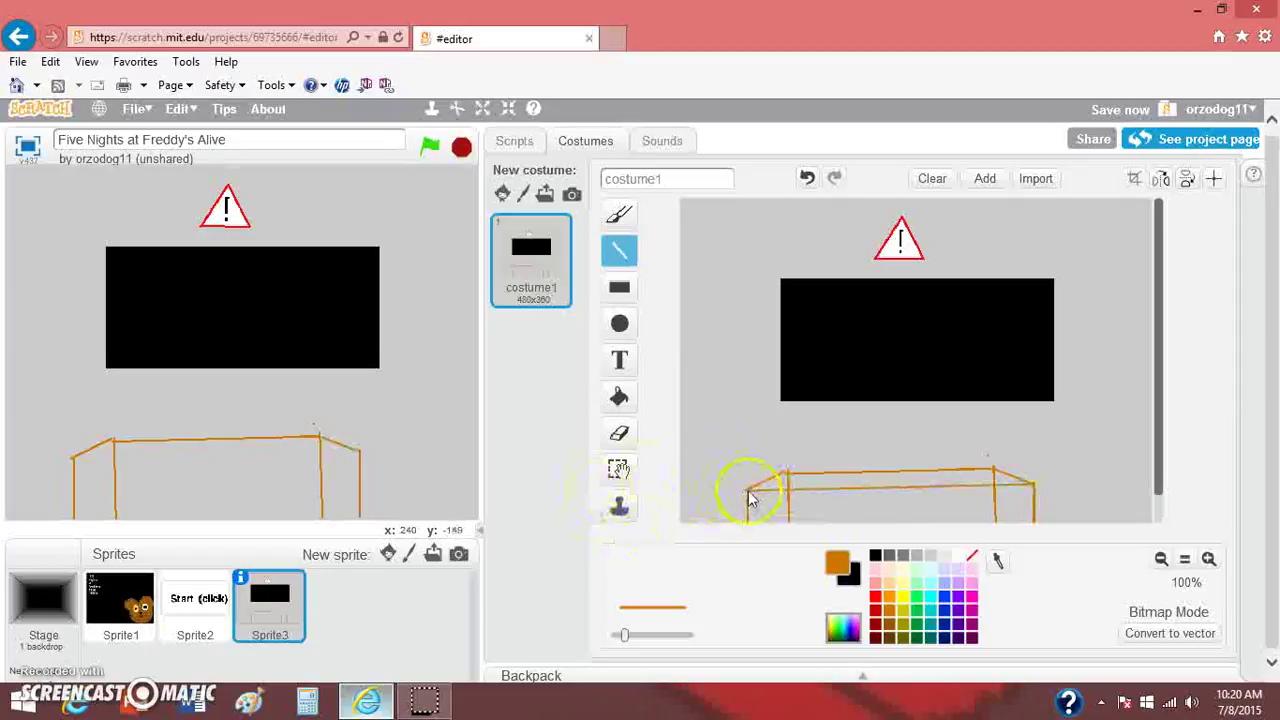
Try to fill the tabletop outline with orange, and undo the fills.
{"action": "left_click", "coordinate": [619, 397]}
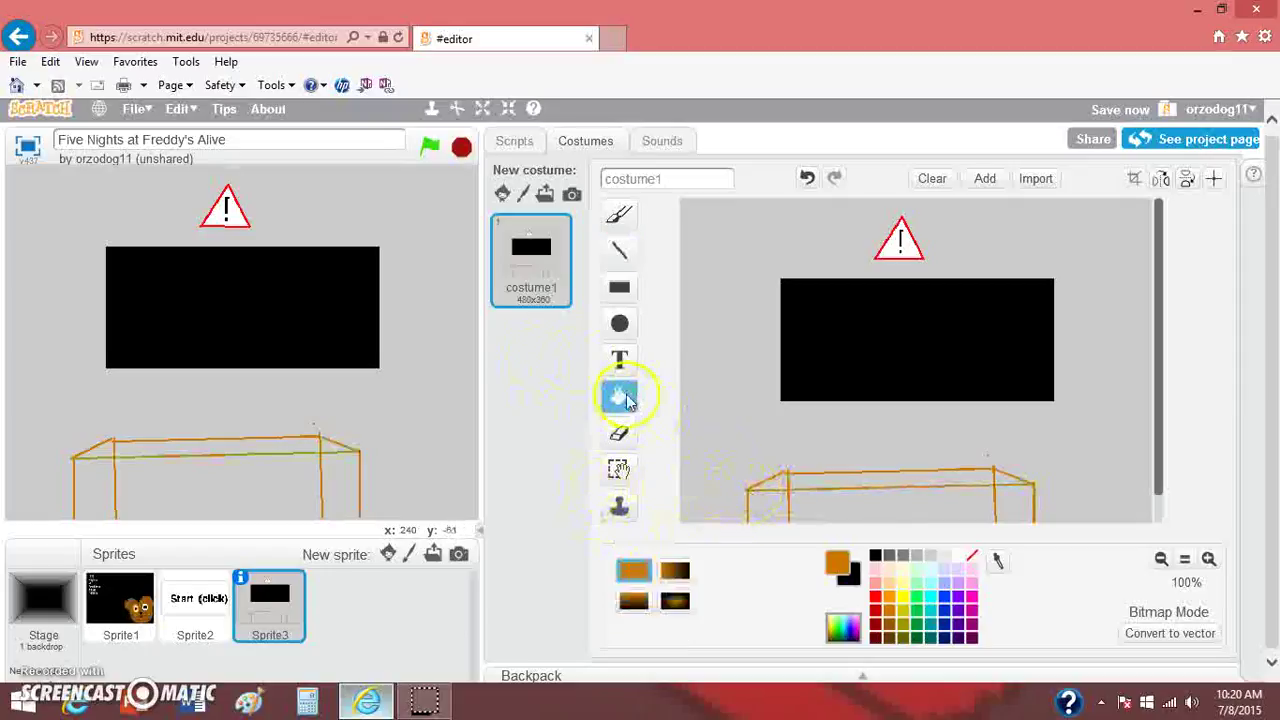
{"action": "left_click", "coordinate": [815, 490]}
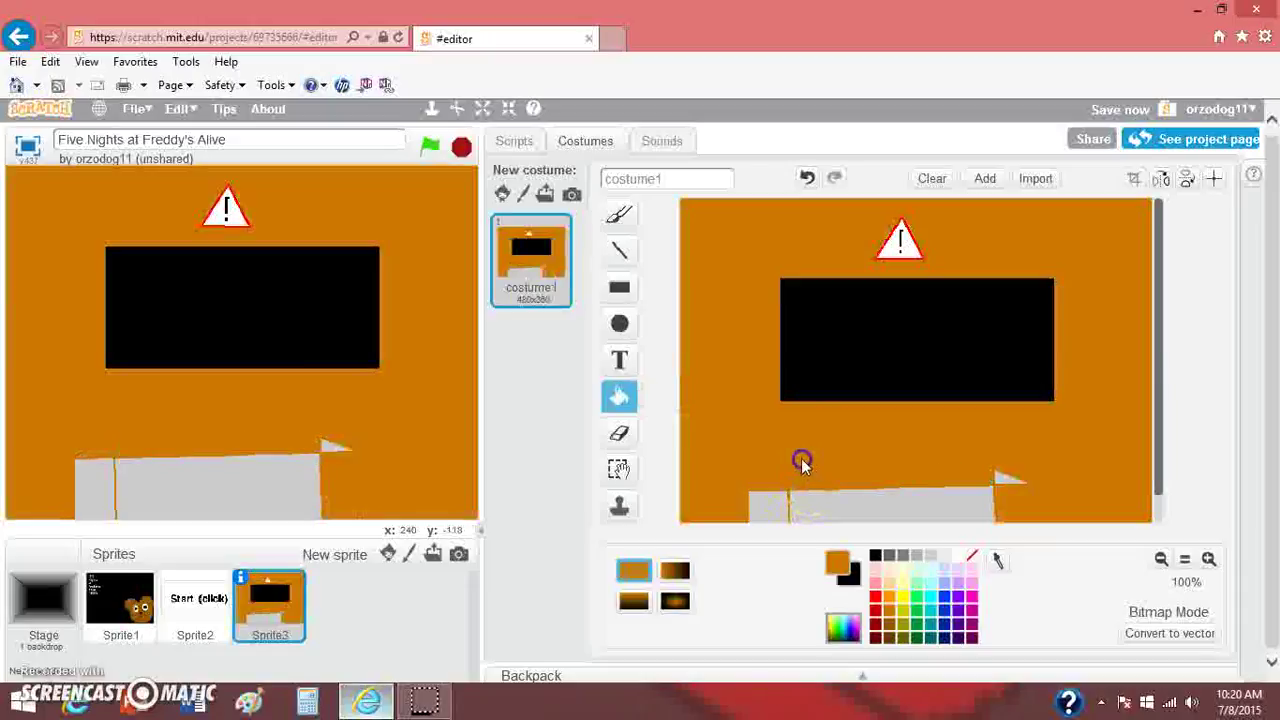
{"action": "left_click", "coordinate": [806, 177]}
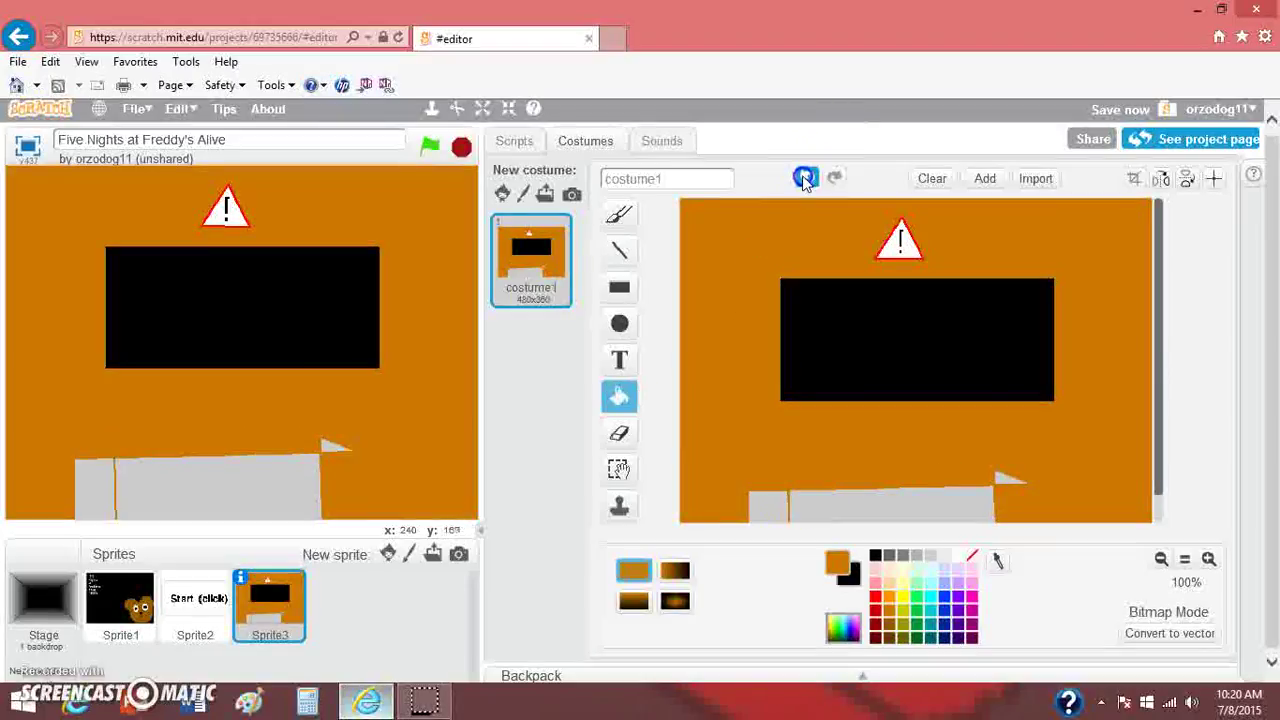
{"action": "left_click", "coordinate": [803, 177]}
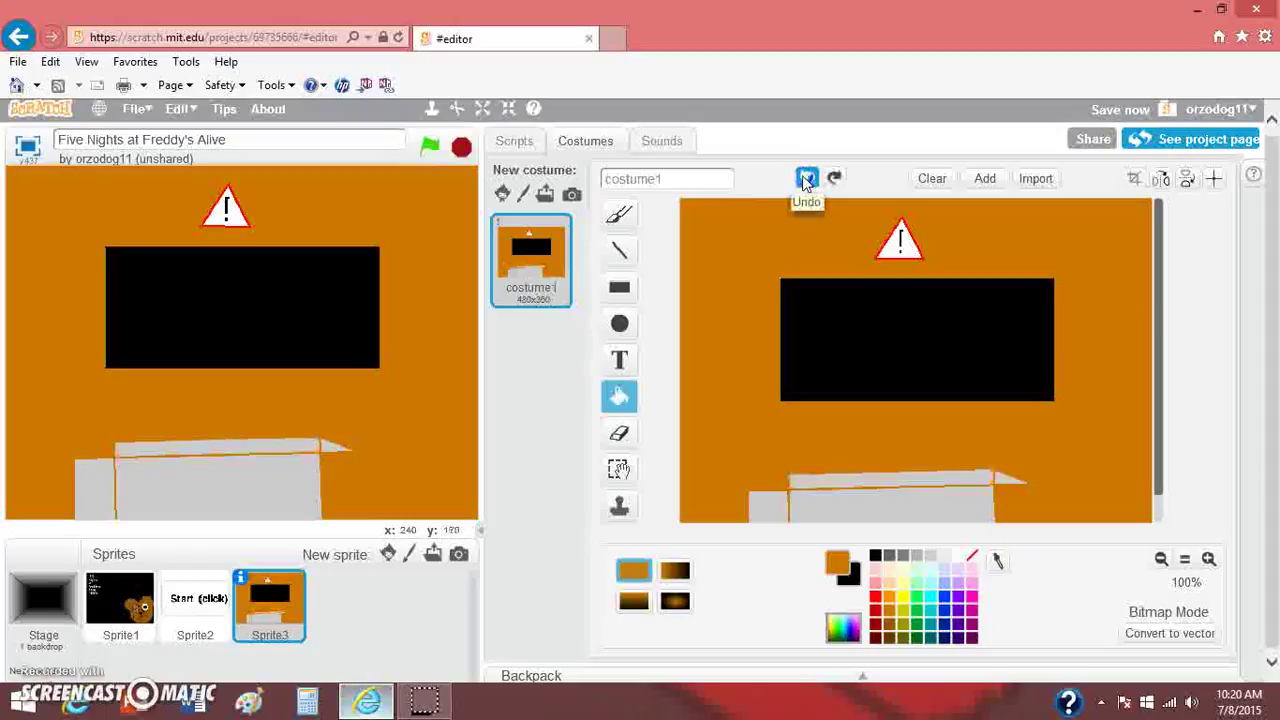
{"action": "left_click", "coordinate": [806, 179]}
{"action": "left_click", "coordinate": [804, 178]}
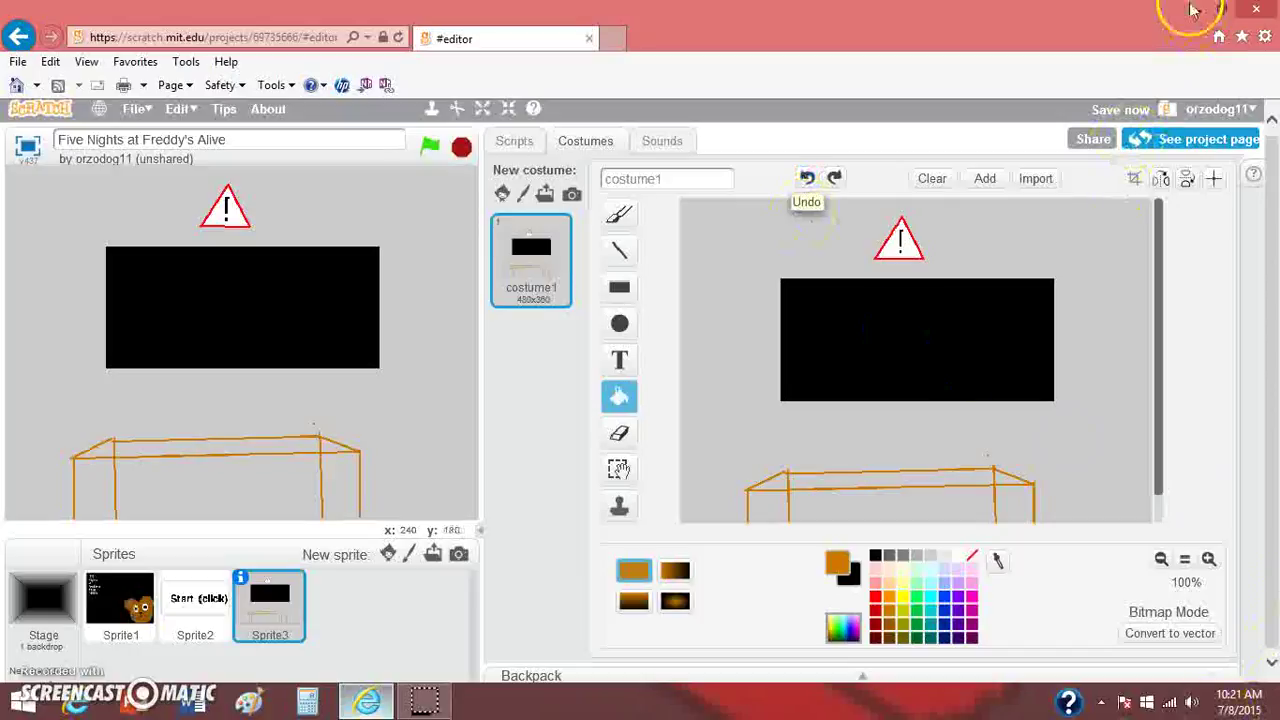
Fill the tabletop's middle section with orange at 200% zoom, and undo the stray fill of the black rectangle.
{"action": "left_click", "coordinate": [1208, 558]}
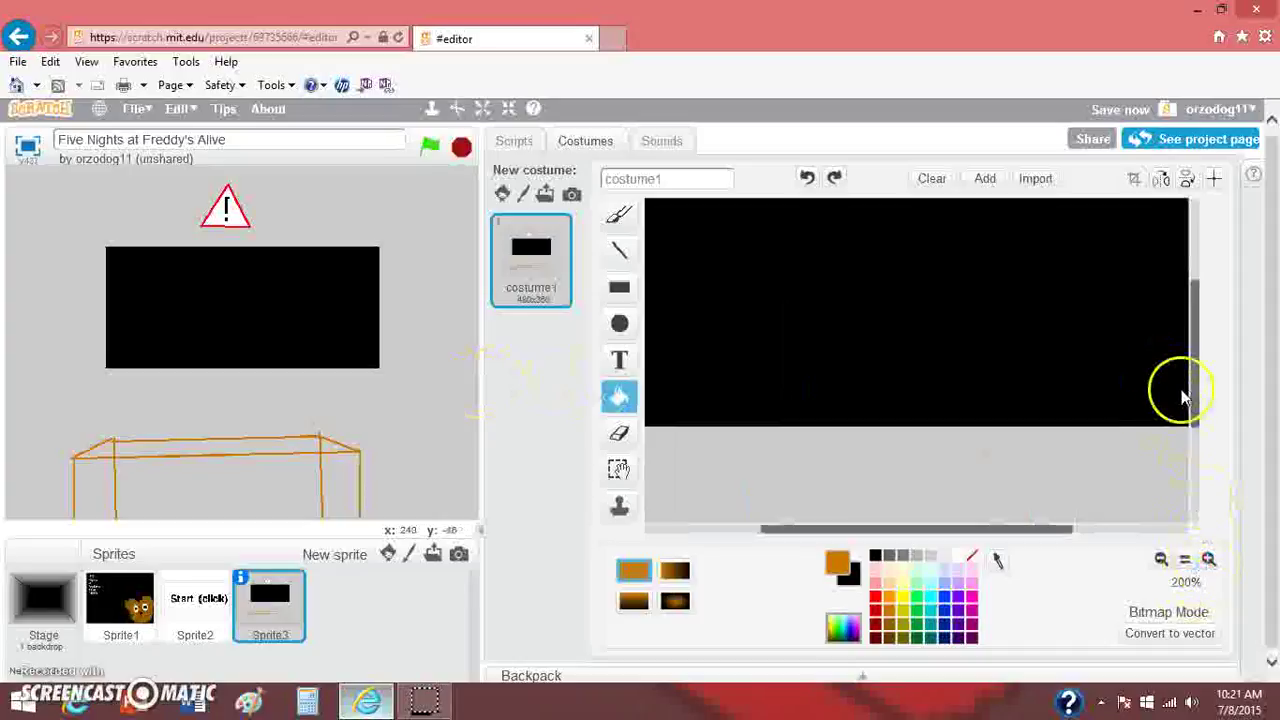
{"action": "key", "text": "ctrl+minus"}
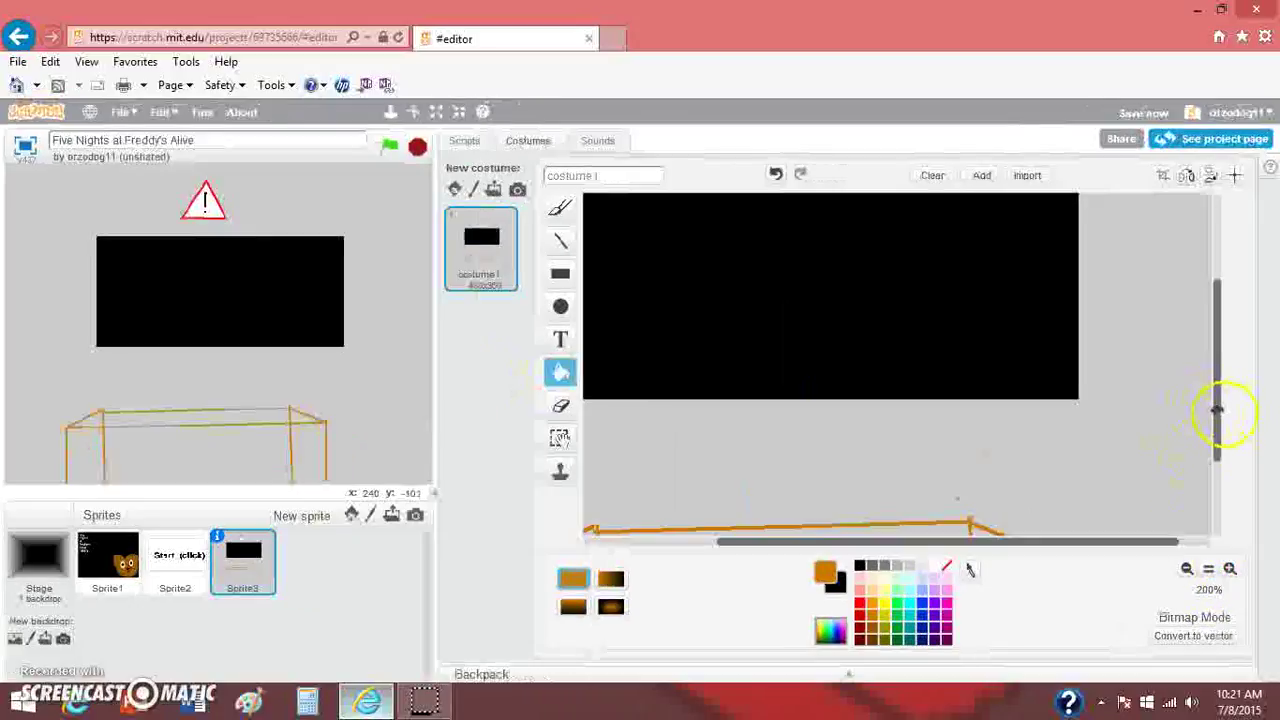
{"action": "left_click", "coordinate": [734, 546]}
{"action": "left_click_drag", "start_coordinate": [734, 546], "coordinate": [677, 548]}
{"action": "left_click", "coordinate": [1069, 379]}
{"action": "left_click_drag", "start_coordinate": [1215, 392], "coordinate": [1214, 402]}
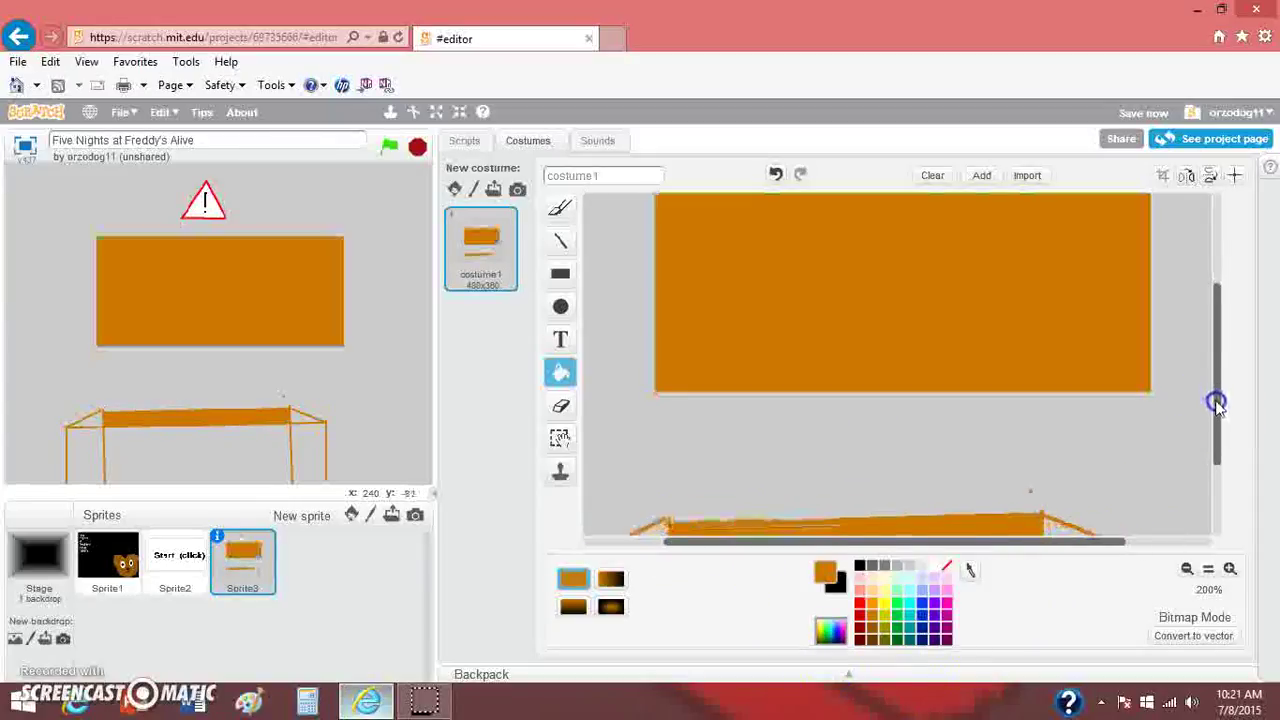
{"action": "left_click", "coordinate": [777, 173]}
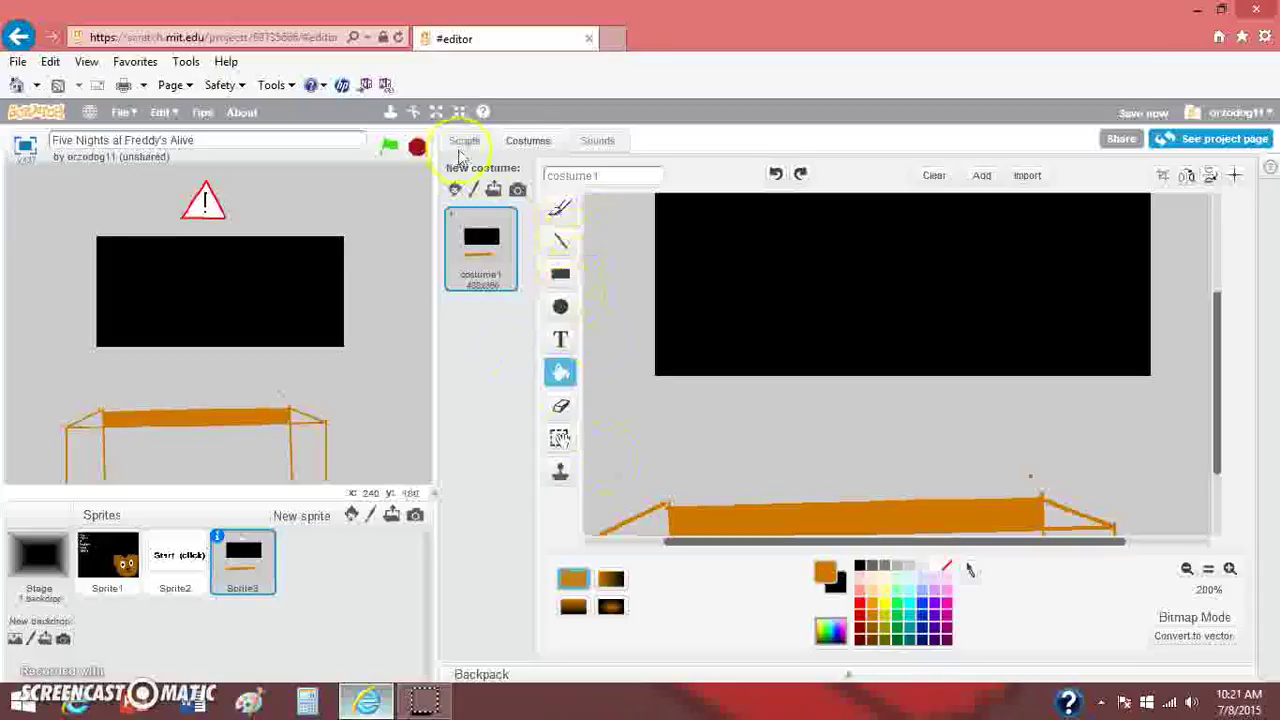
Touch up the tabletop's left inner corner with the orange brush and fill both triangular end sections with orange.
{"action": "left_click", "coordinate": [560, 207]}
{"action": "mouse_move", "coordinate": [663, 523]}
{"action": "left_mouse_down"}
{"action": "mouse_move", "coordinate": [666, 509]}
{"action": "mouse_move", "coordinate": [666, 521]}
{"action": "left_mouse_up"}
{"action": "left_click", "coordinate": [560, 372]}
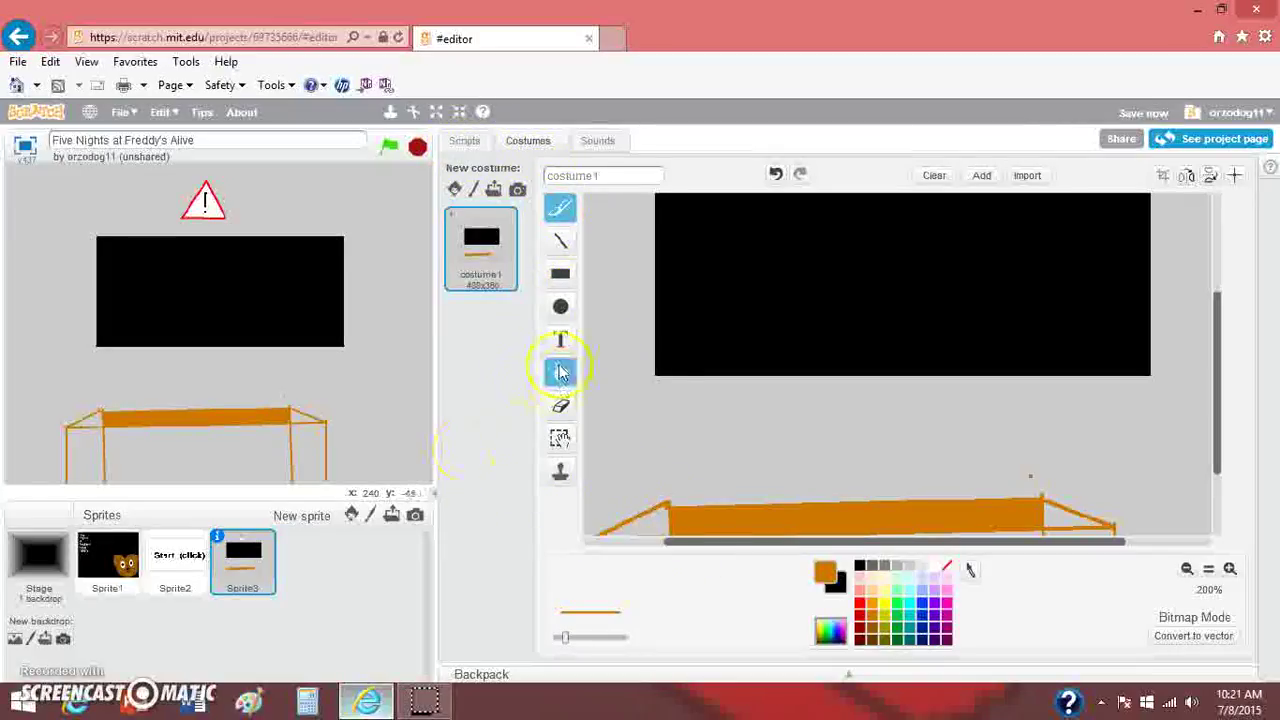
{"action": "left_click", "coordinate": [646, 537]}
{"action": "left_click", "coordinate": [1095, 533]}
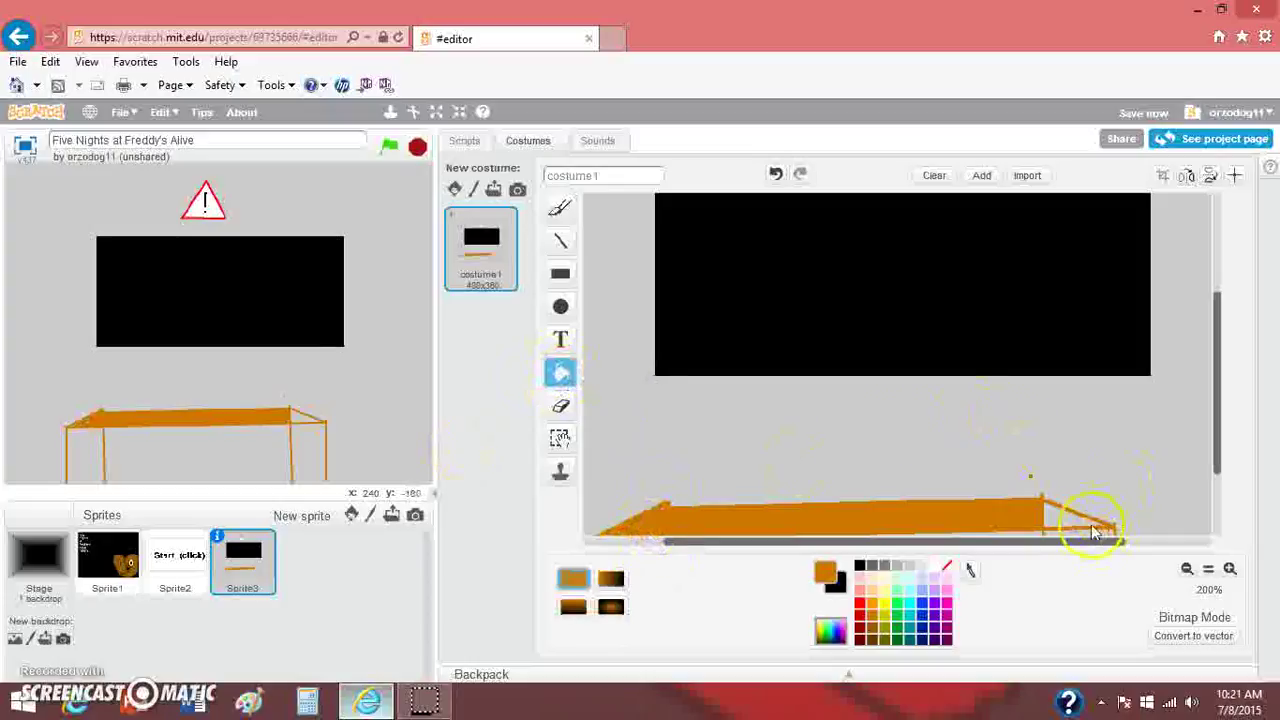
{"action": "left_click", "coordinate": [1075, 516]}
{"action": "left_click", "coordinate": [1187, 569]}
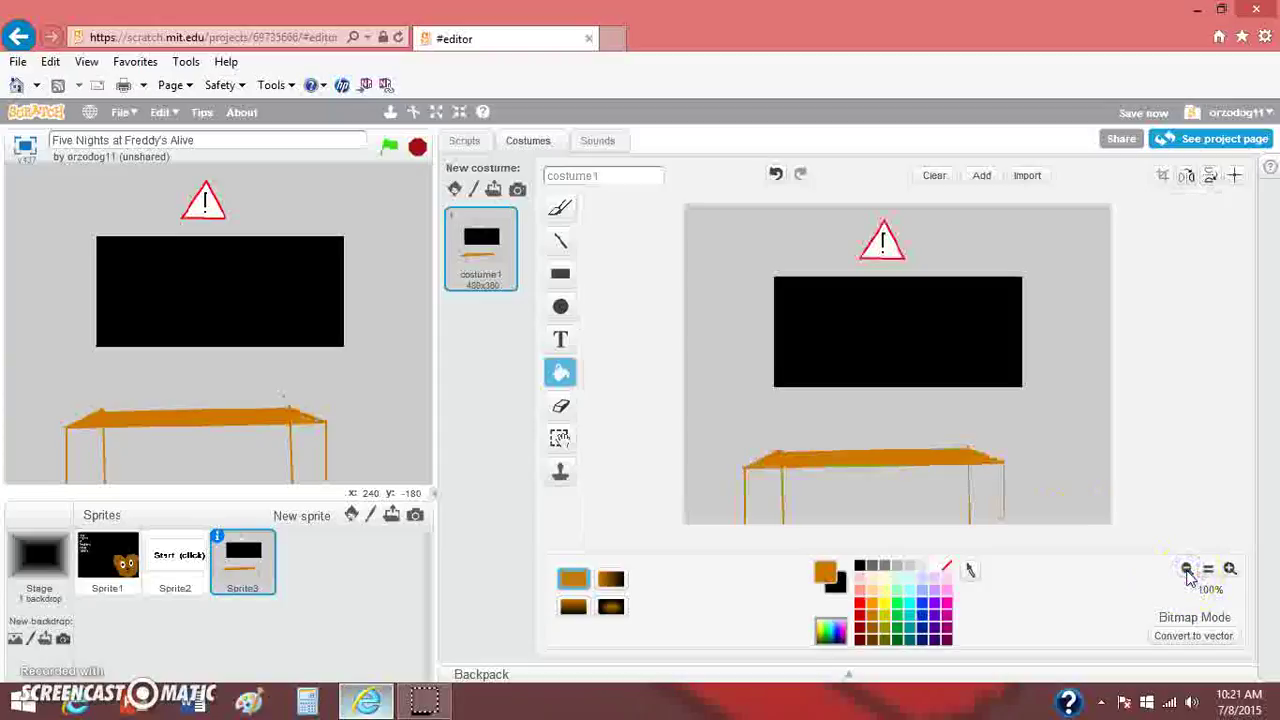
Paint a new sprite with a flat, filled black ellipse about 73 by 20 pixels in the middle of the canvas.
{"action": "left_click", "coordinate": [478, 142]}
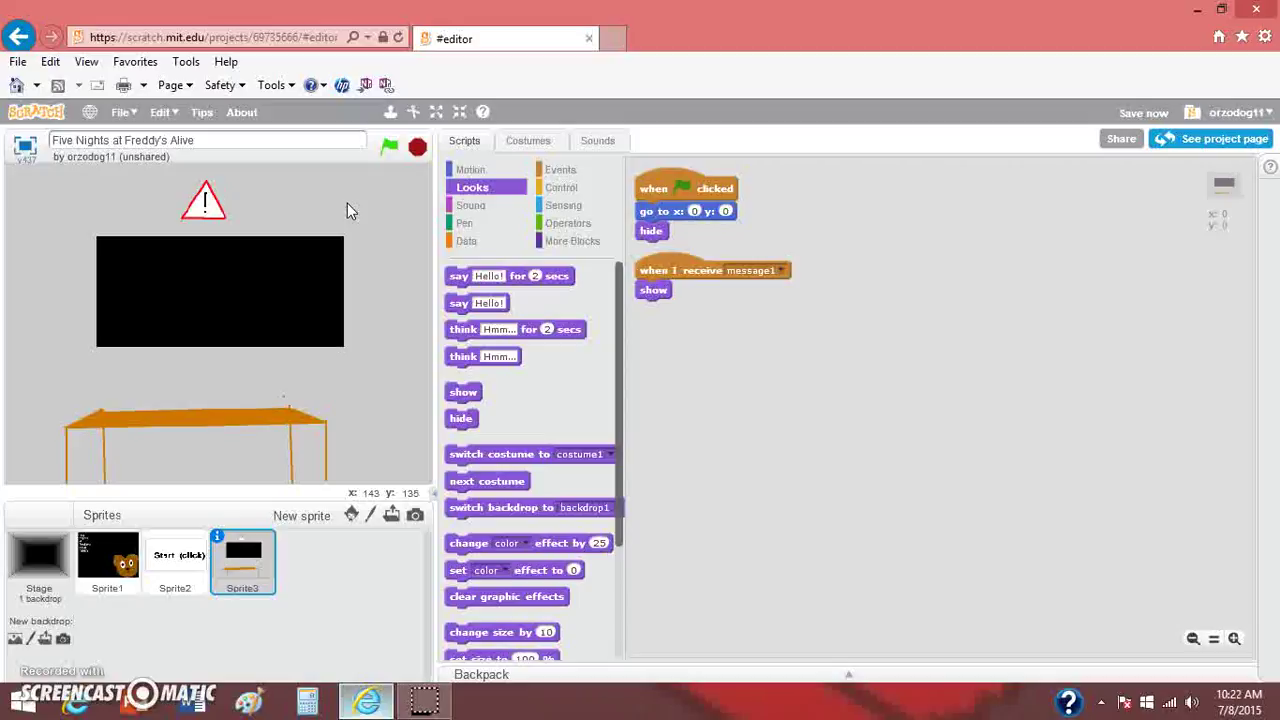
{"action": "left_click", "coordinate": [370, 516]}
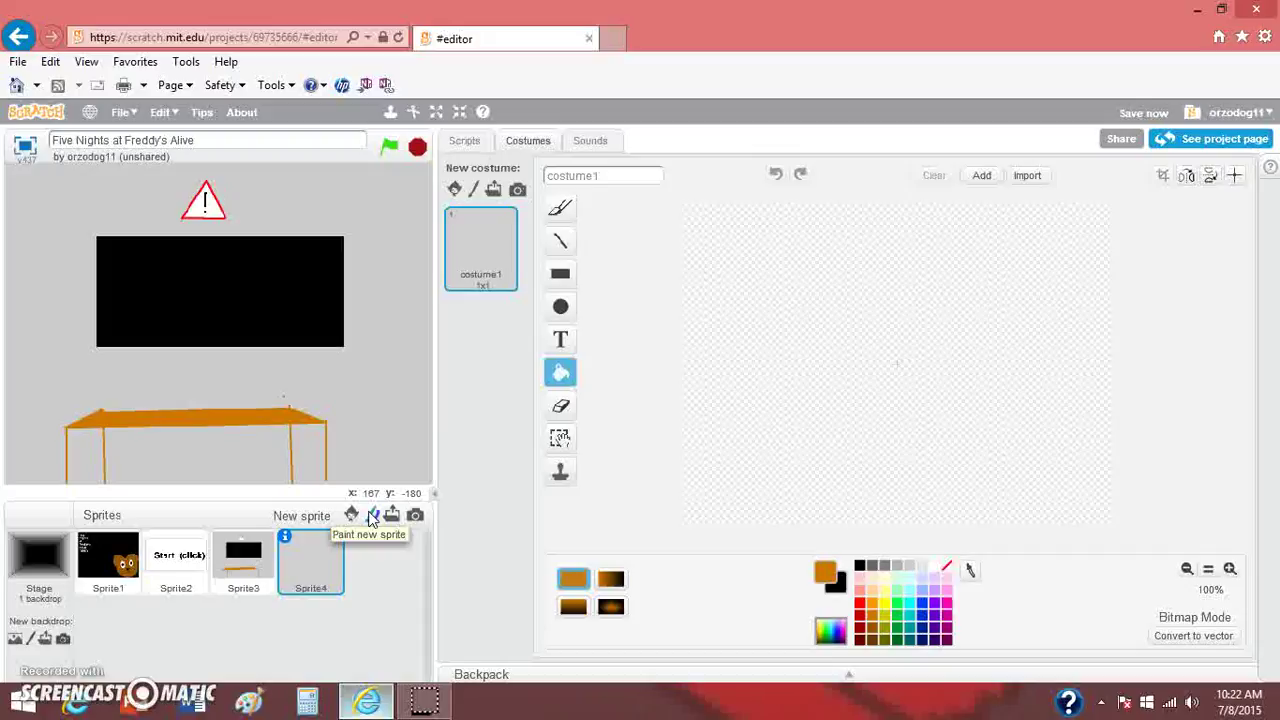
{"action": "left_click", "coordinate": [560, 306]}
{"action": "left_click", "coordinate": [859, 566]}
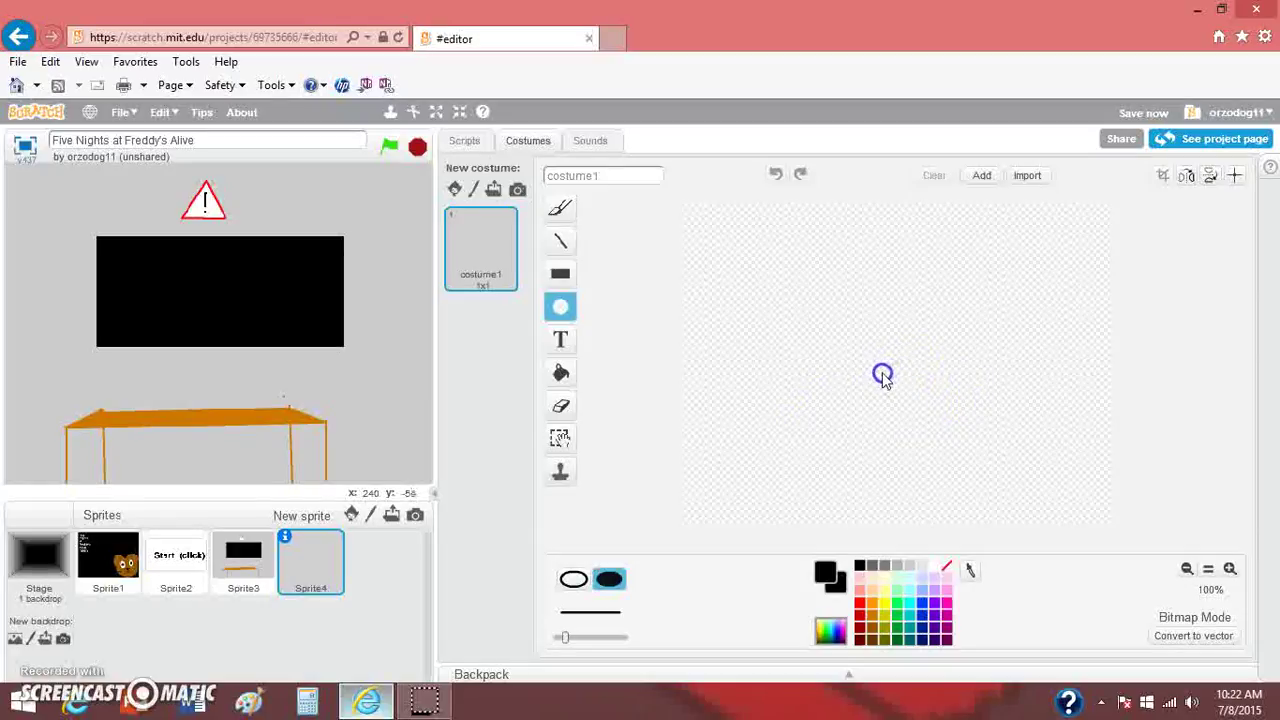
{"action": "left_click_drag", "start_coordinate": [881, 375], "coordinate": [944, 390]}
{"action": "left_click", "coordinate": [927, 423]}
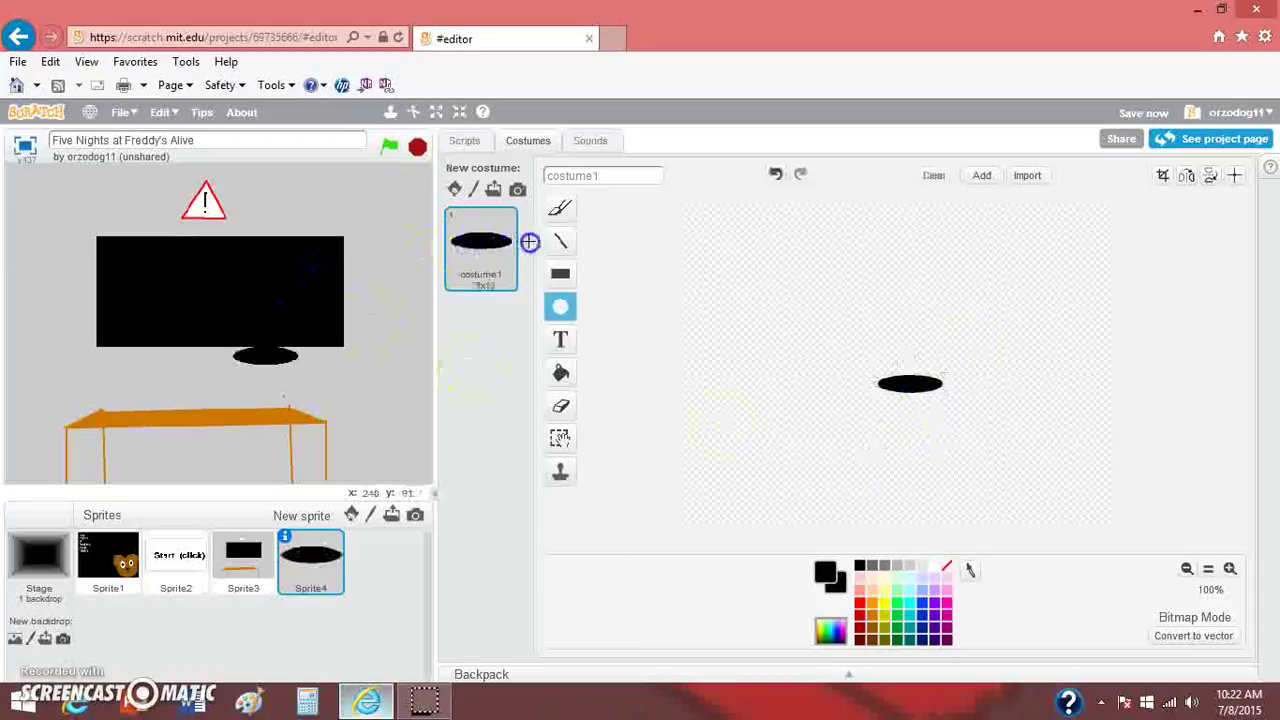
Add a narrow, upright filled black rectangle on top of the ellipse's center, and activate the Ellipse tool.
{"action": "left_click", "coordinate": [556, 271]}
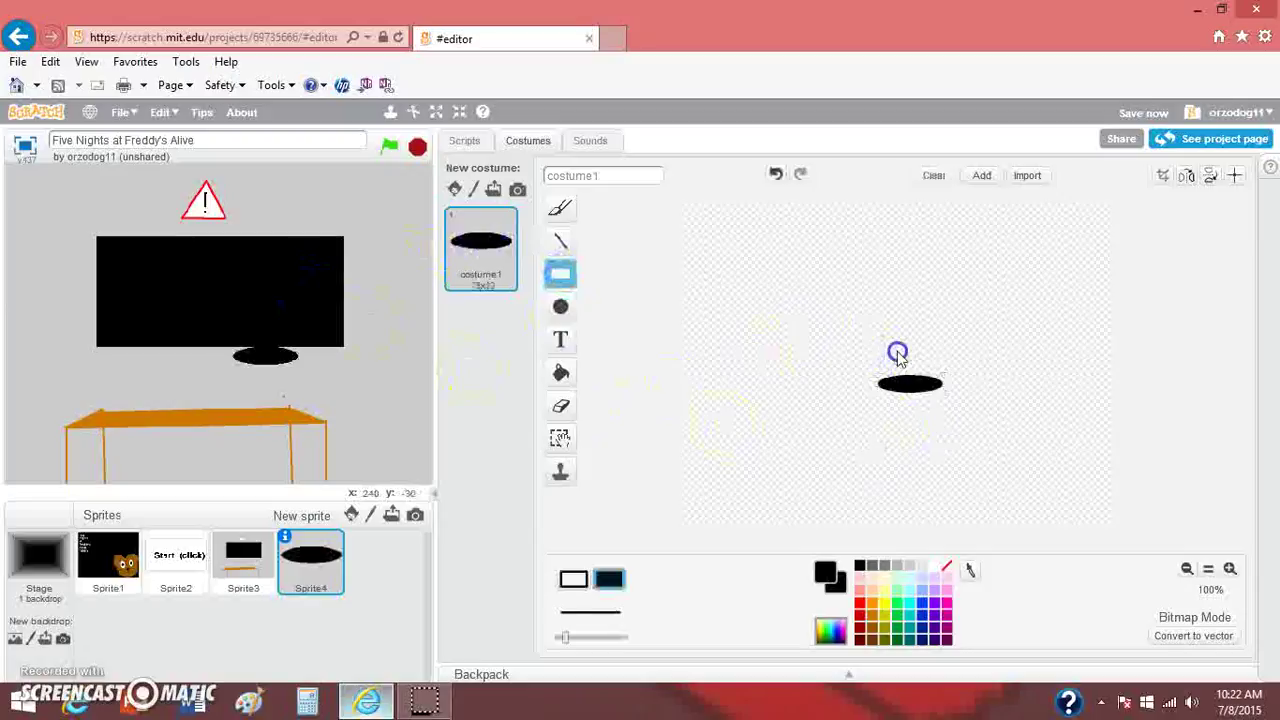
{"action": "left_click_drag", "start_coordinate": [901, 356], "coordinate": [903, 390]}
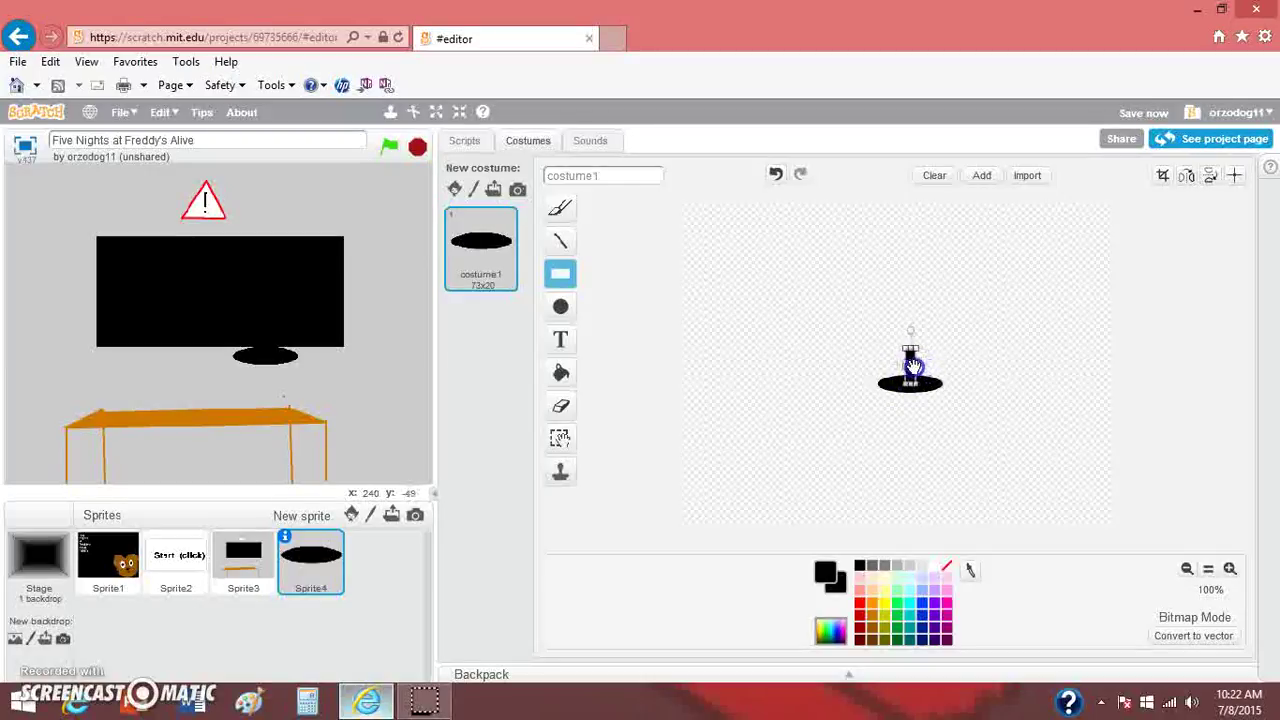
{"action": "left_click", "coordinate": [958, 369]}
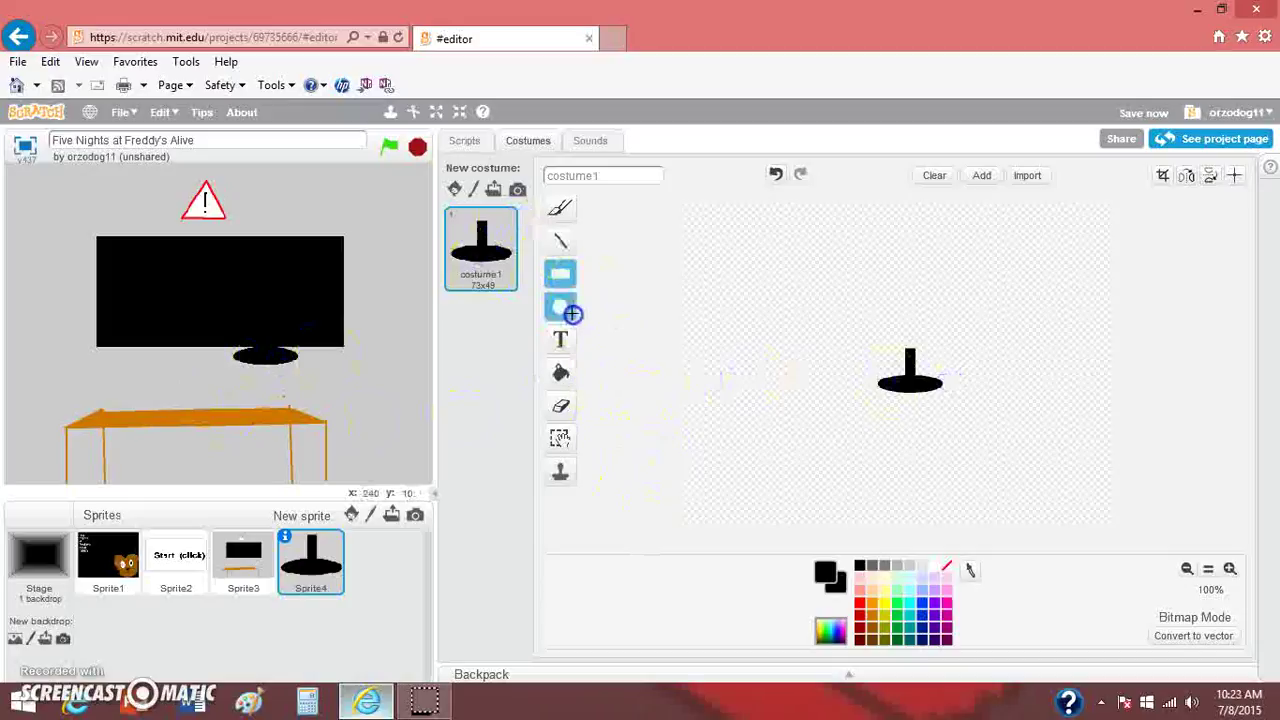
{"action": "left_click", "coordinate": [572, 313]}
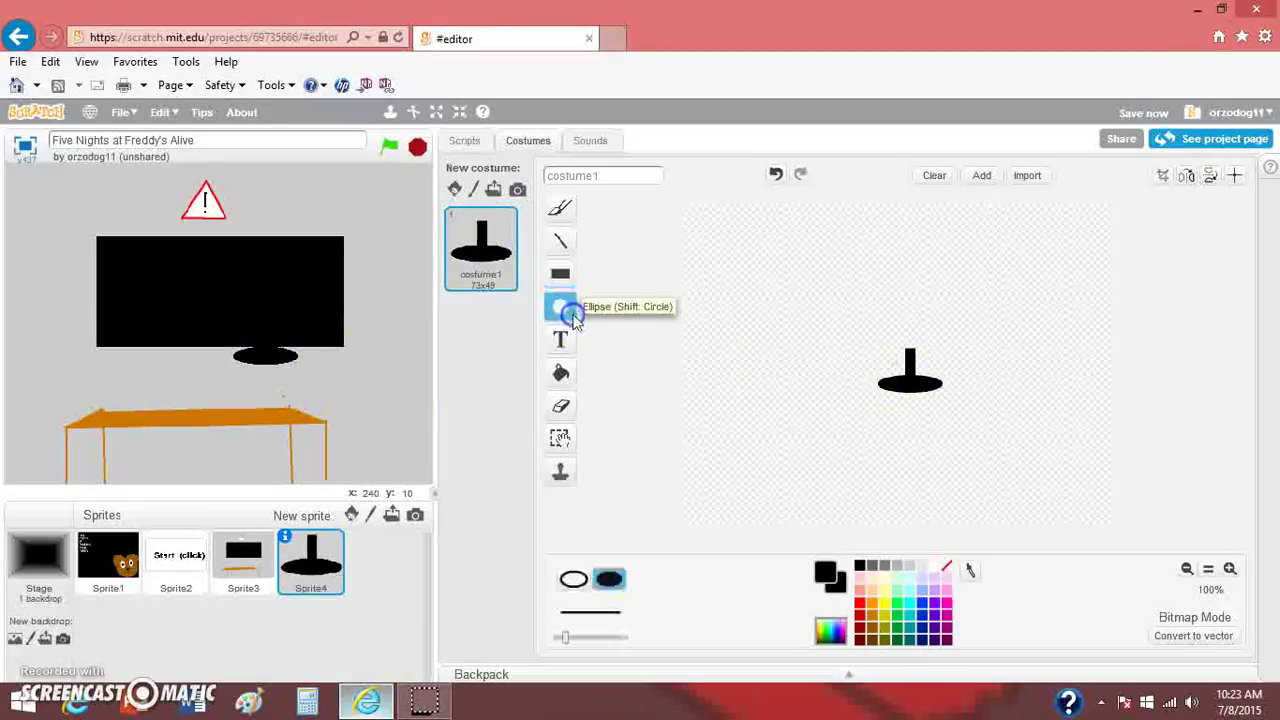
Draw an unfilled black ellipse on top of the upright post, and move the sprite on the stage to about x -167, y -82.
{"action": "left_click", "coordinate": [568, 581]}
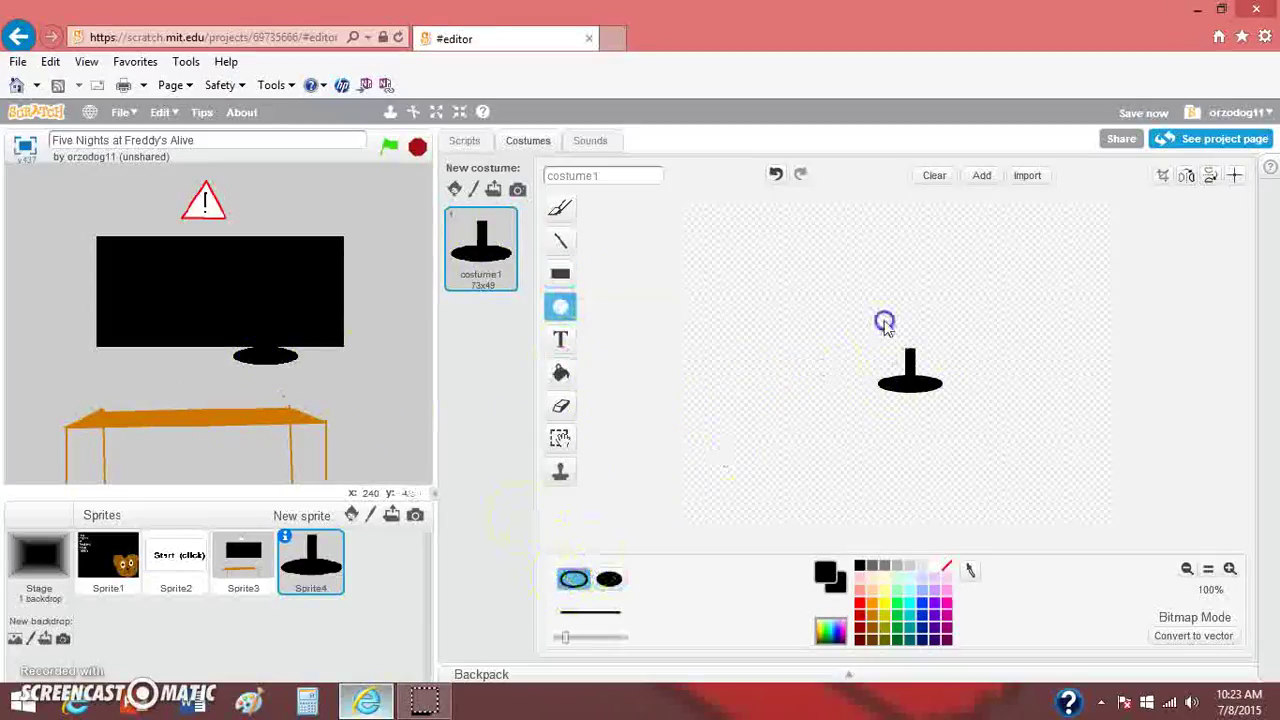
{"action": "mouse_move", "coordinate": [882, 297]}
{"action": "left_mouse_down"}
{"action": "mouse_move", "coordinate": [938, 360]}
{"action": "mouse_move", "coordinate": [942, 350]}
{"action": "left_mouse_up"}
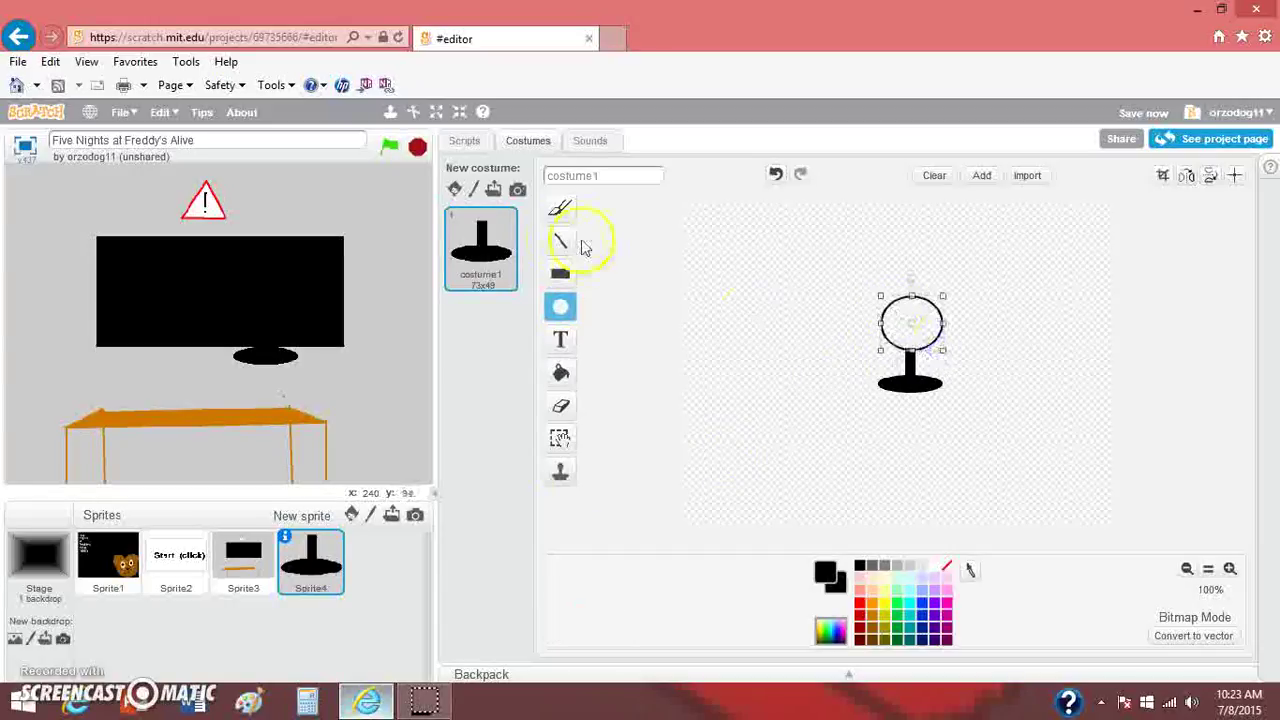
{"action": "left_click", "coordinate": [474, 140]}
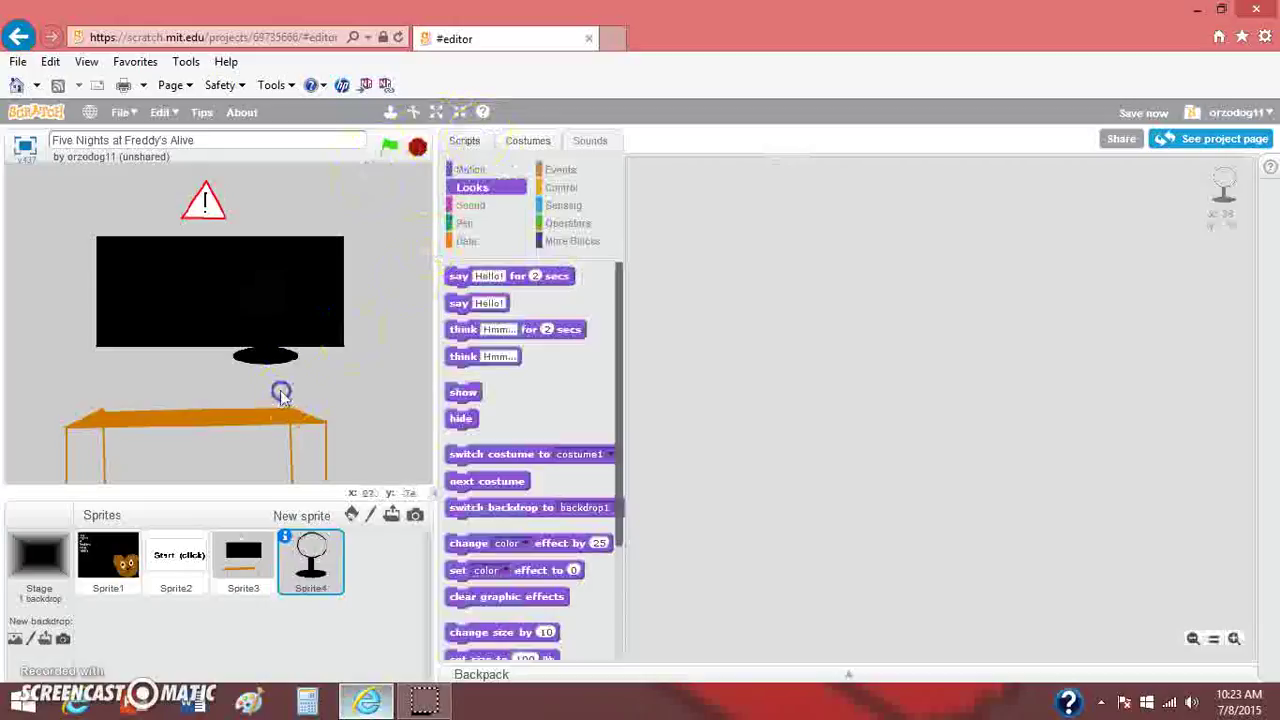
{"action": "left_click_drag", "start_coordinate": [257, 354], "coordinate": [80, 418]}
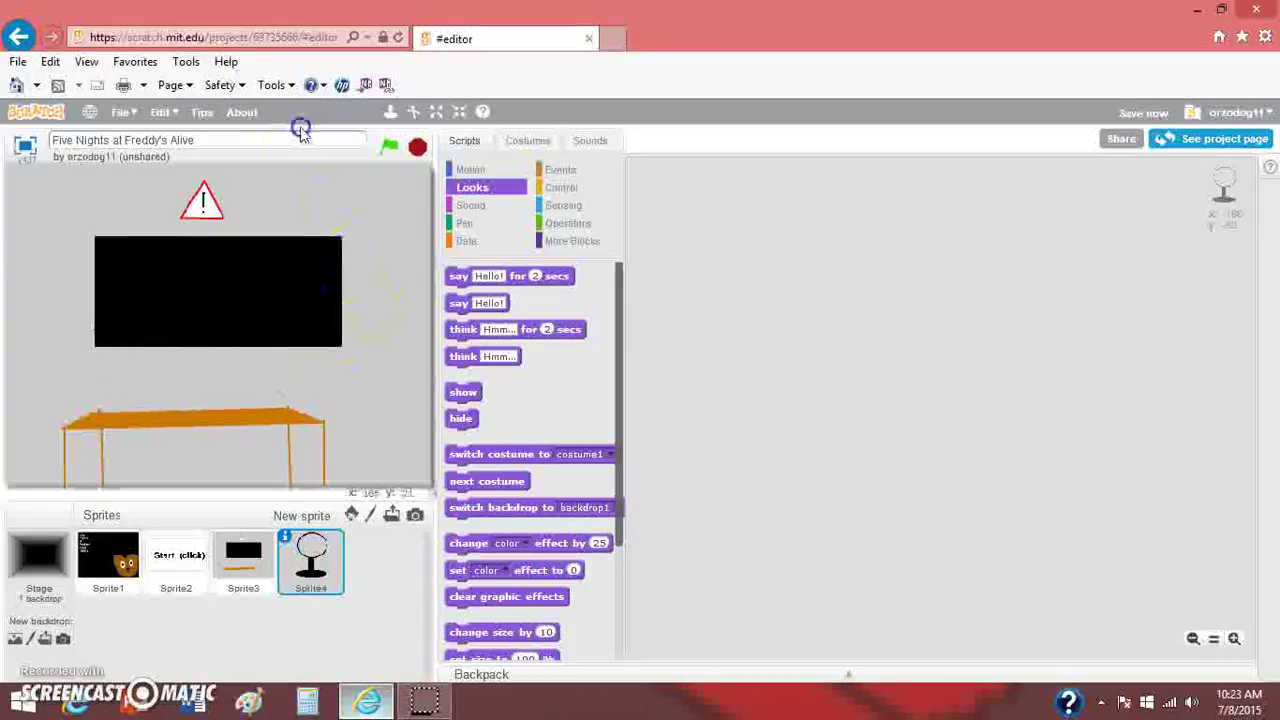
{"action": "left_click", "coordinate": [386, 290]}
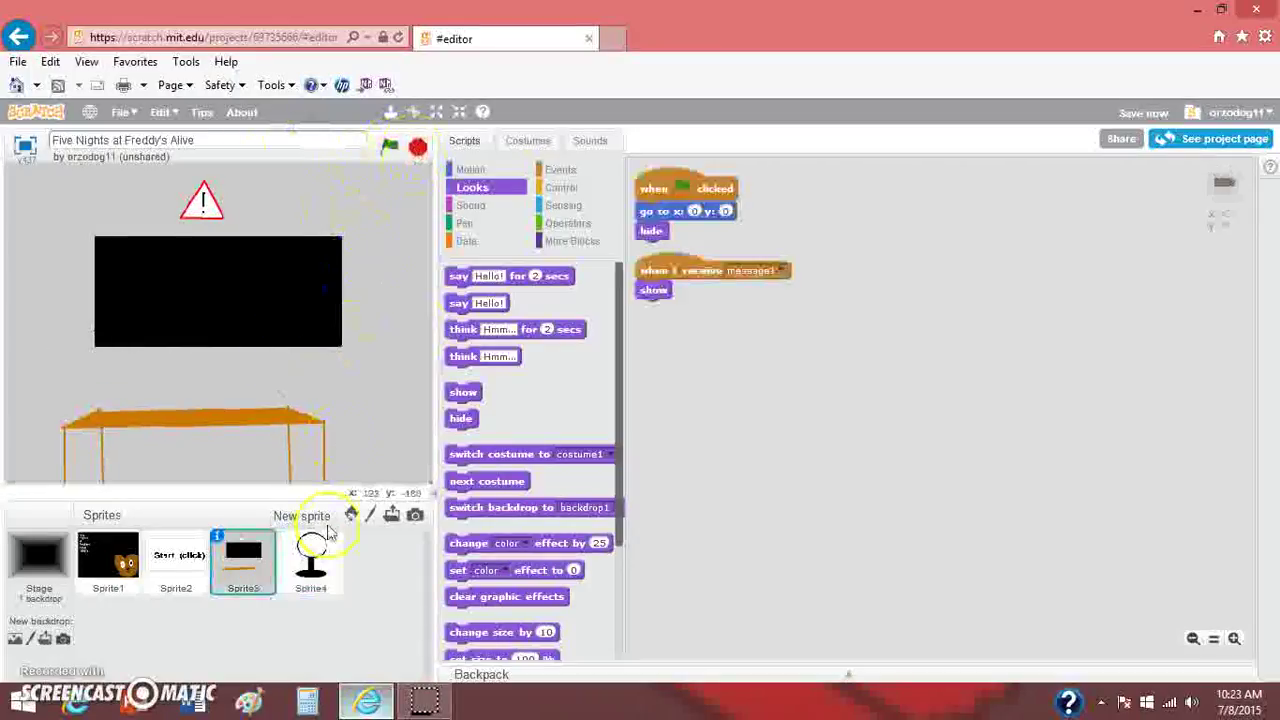
Give Sprite4 a script that hides it when the green flag is clicked, and reset the browser zoom to 100%.
{"action": "left_click", "coordinate": [314, 566]}
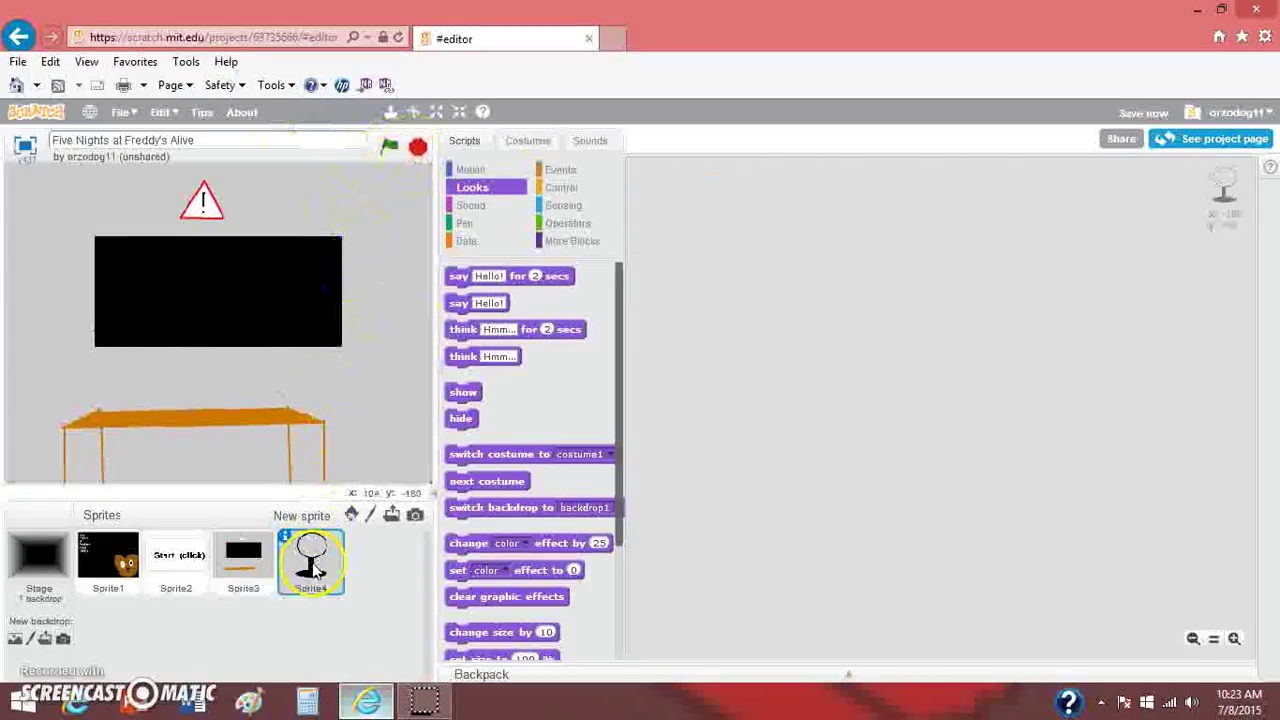
{"action": "left_click", "coordinate": [561, 170]}
{"action": "left_click_drag", "start_coordinate": [525, 290], "coordinate": [711, 246]}
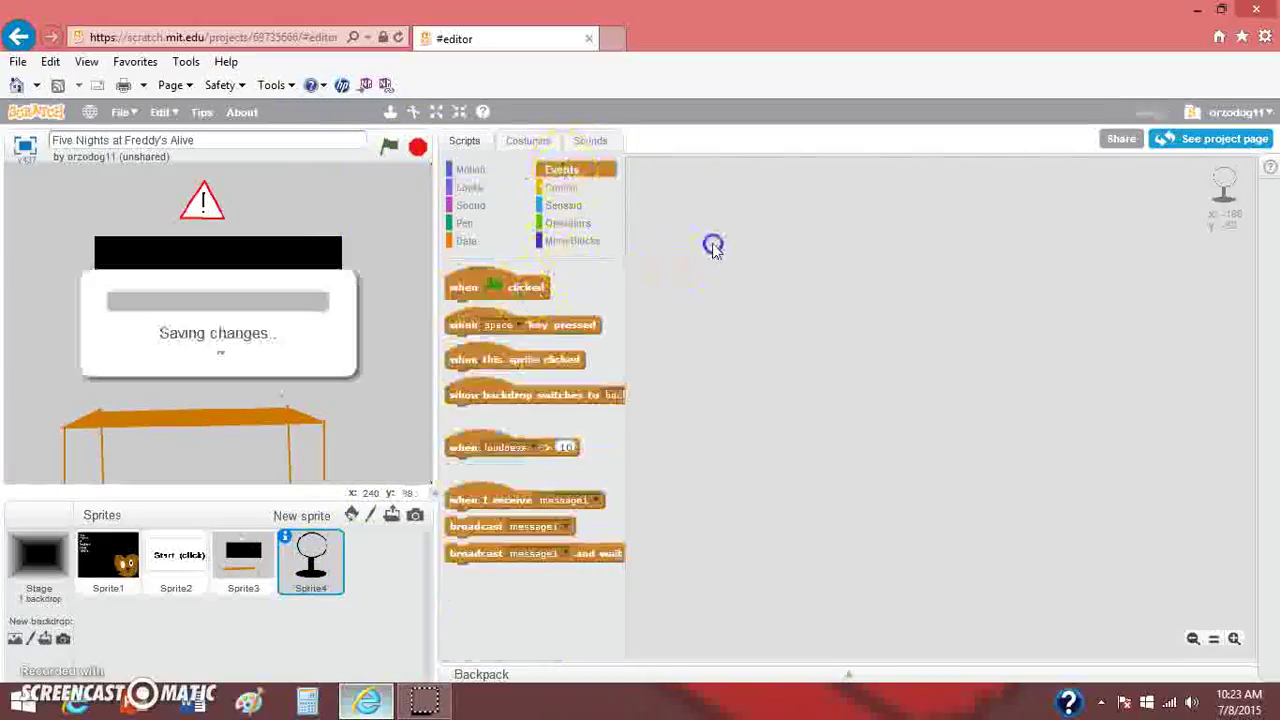
{"action": "right_click", "coordinate": [728, 320]}
{"action": "left_click", "coordinate": [733, 327]}
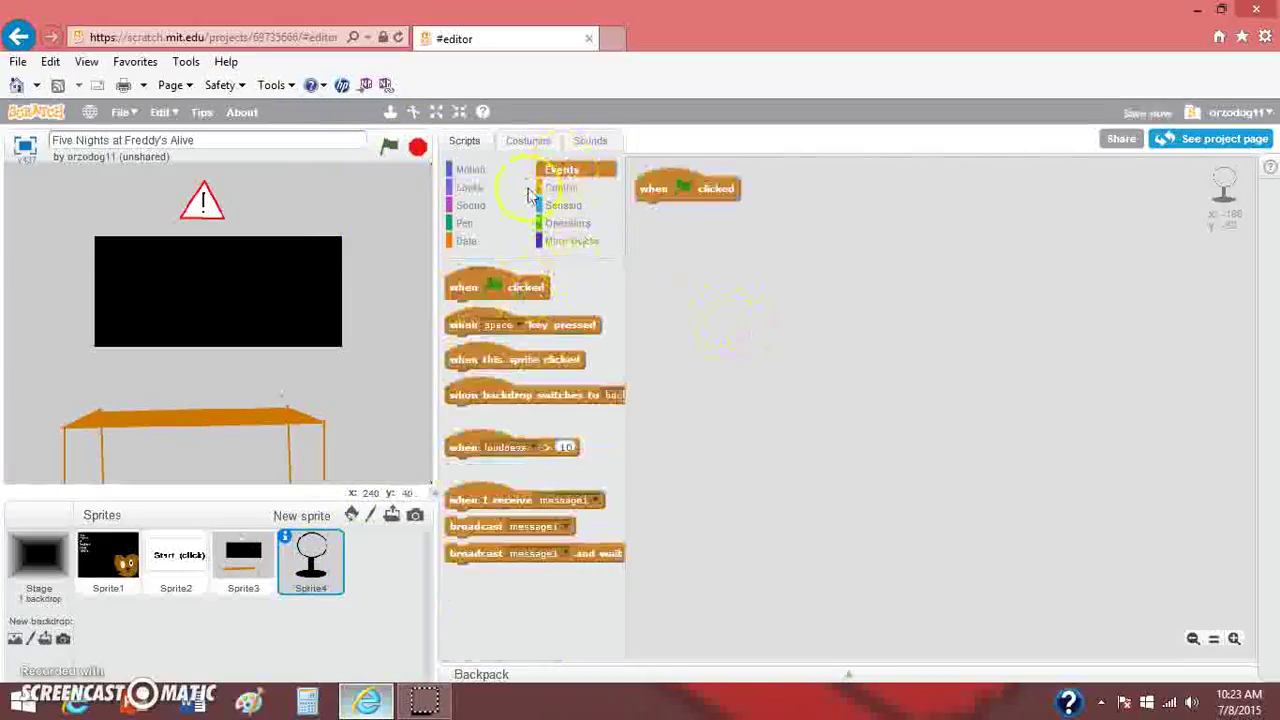
{"action": "left_click", "coordinate": [473, 188]}
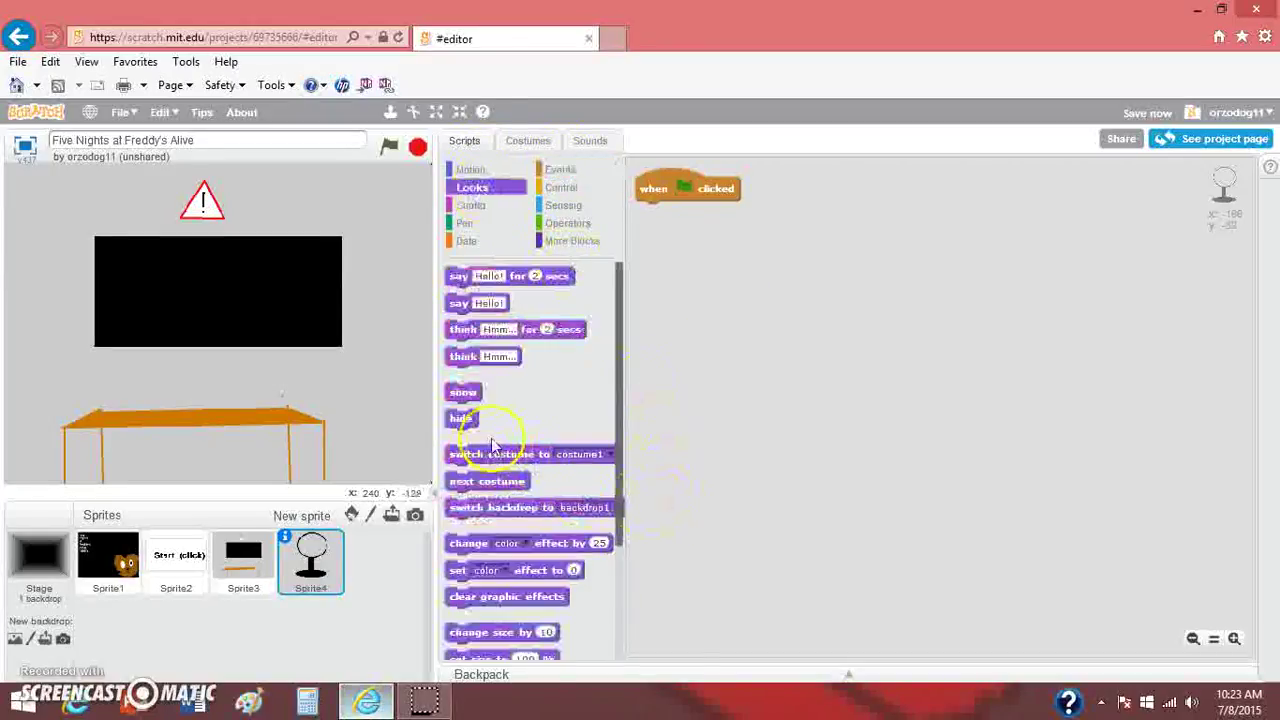
{"action": "scroll", "coordinate": [475, 430], "scroll_direction": "up", "scroll_amount": 2}
{"action": "left_click_drag", "start_coordinate": [604, 442], "coordinate": [858, 176]}
{"action": "left_click", "coordinate": [1265, 38]}
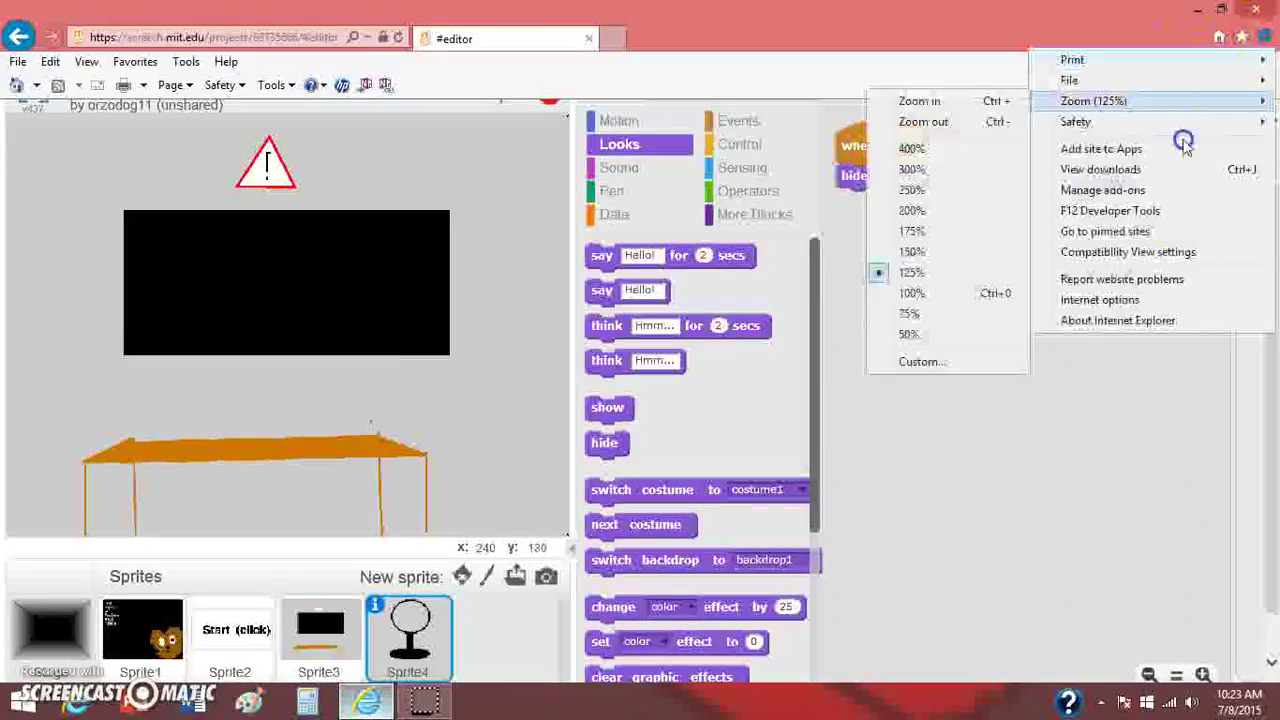
{"action": "left_click", "coordinate": [917, 294]}
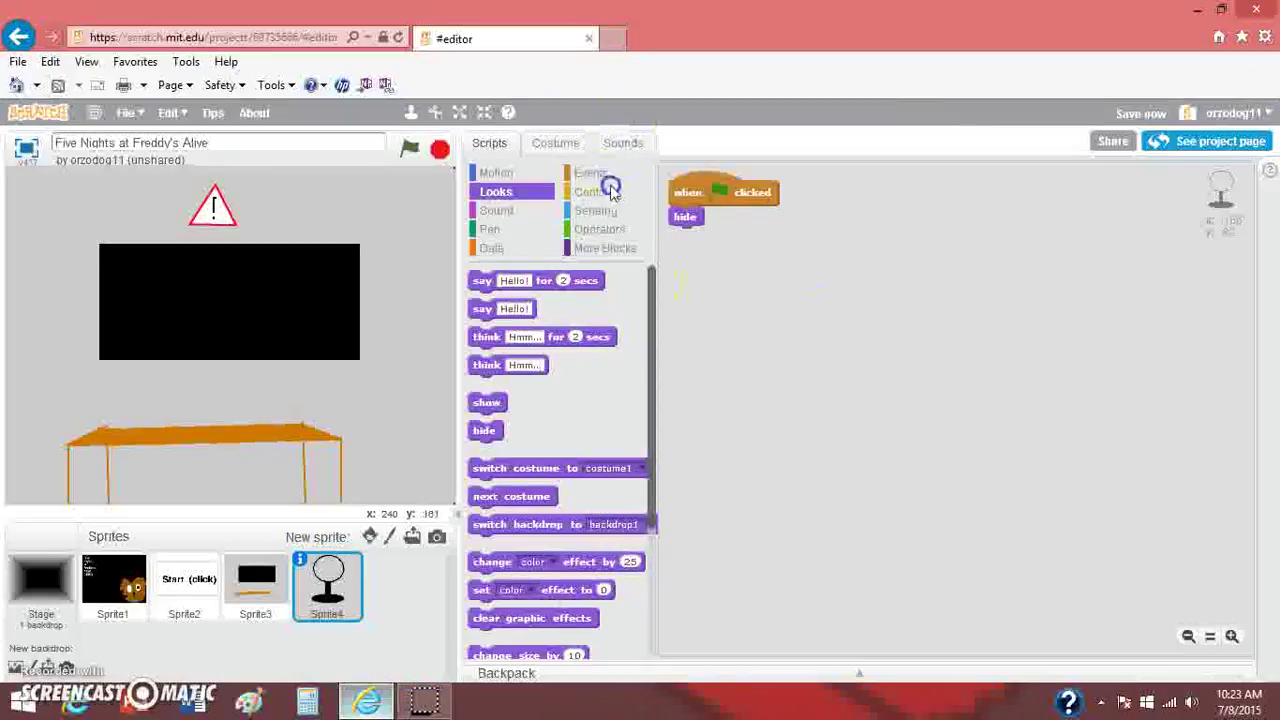
Add a second script to Sprite4 that shows it when message1 is received.
{"action": "left_click", "coordinate": [595, 174]}
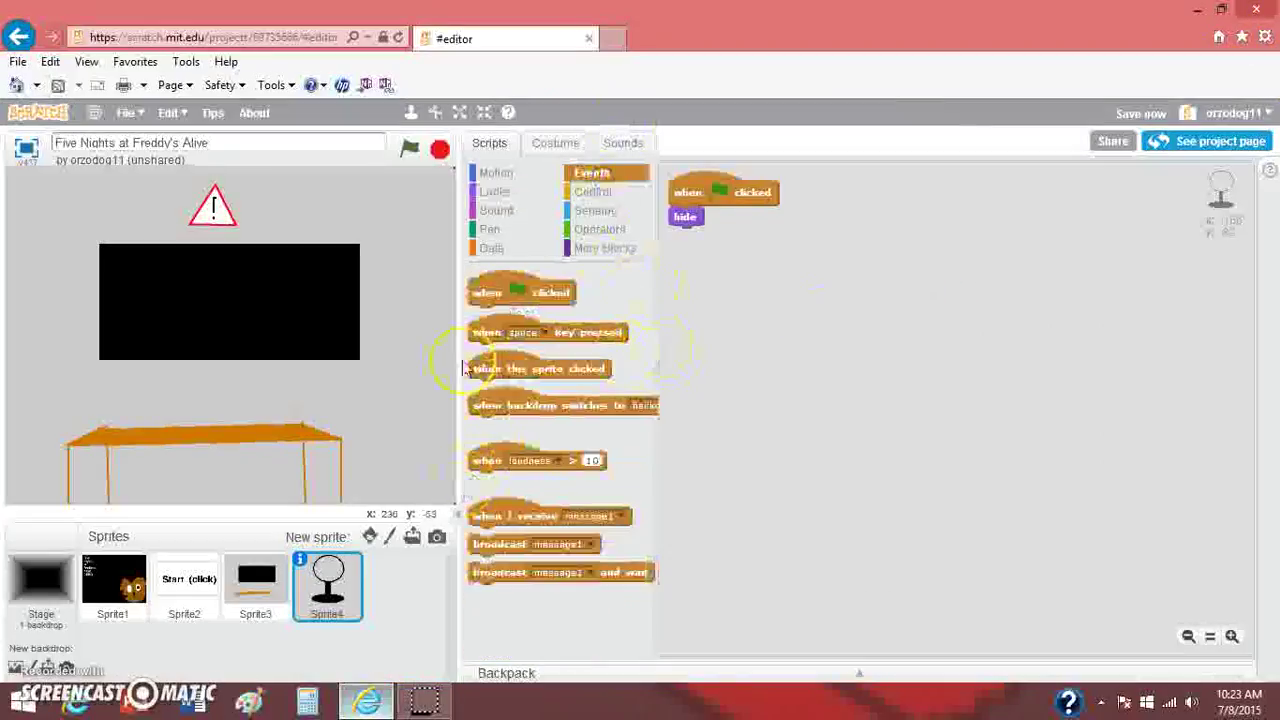
{"action": "left_click_drag", "start_coordinate": [490, 518], "coordinate": [697, 414]}
{"action": "right_click", "coordinate": [825, 497]}
{"action": "left_click", "coordinate": [857, 506]}
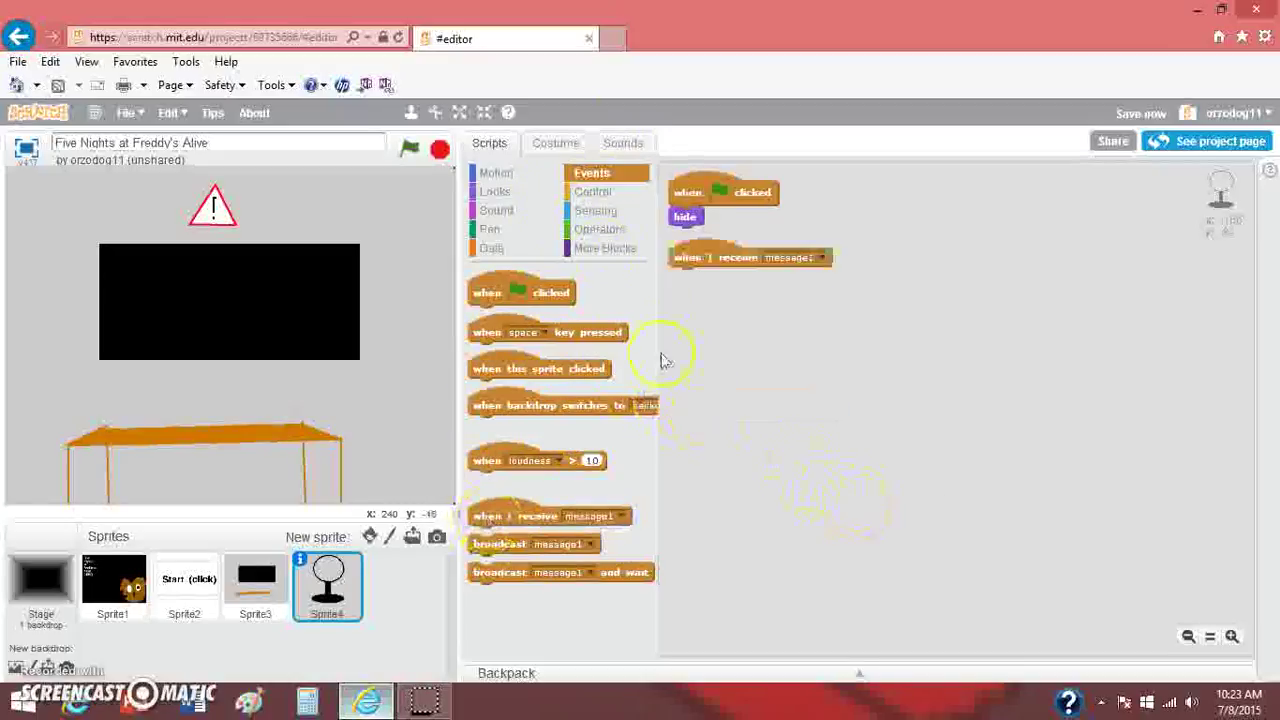
{"action": "left_click", "coordinate": [498, 176]}
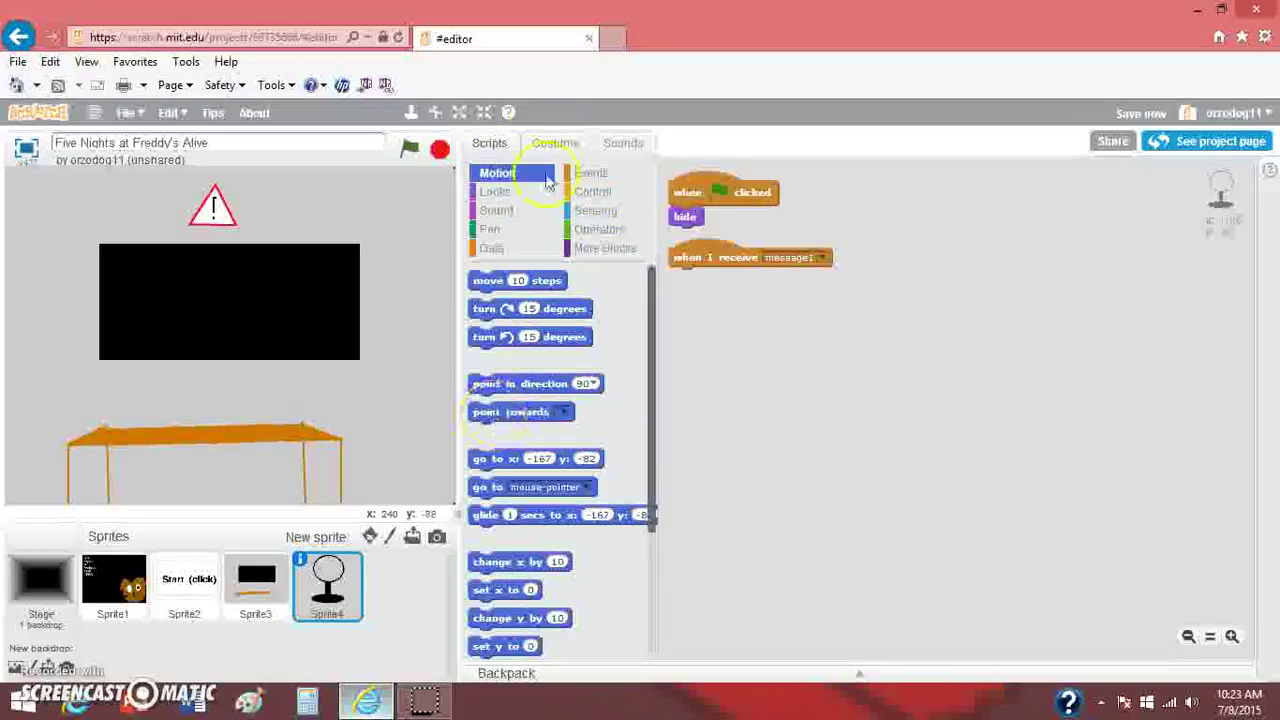
{"action": "left_click", "coordinate": [496, 191]}
{"action": "left_click_drag", "start_coordinate": [476, 415], "coordinate": [686, 290]}
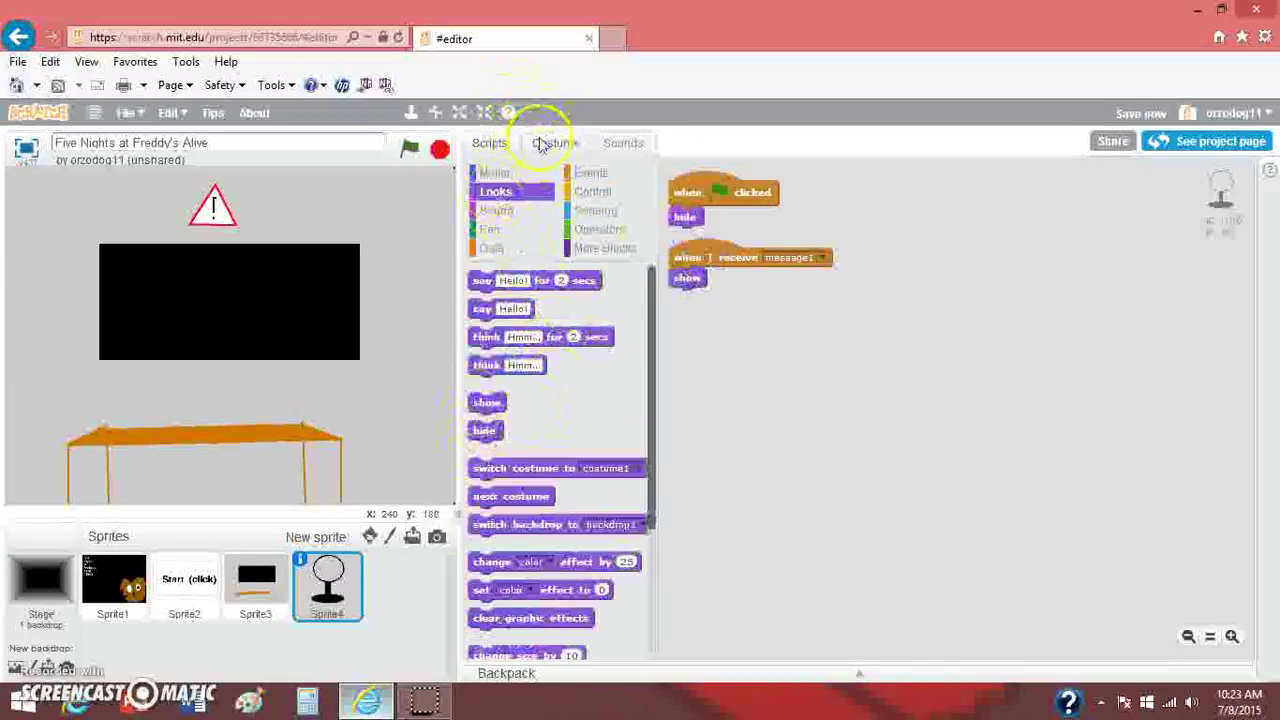
Draw three black lines inside costume1's circle as fan blades, running from the center up, down-left and down-right.
{"action": "left_click", "coordinate": [555, 143]}
{"action": "left_click", "coordinate": [594, 253]}
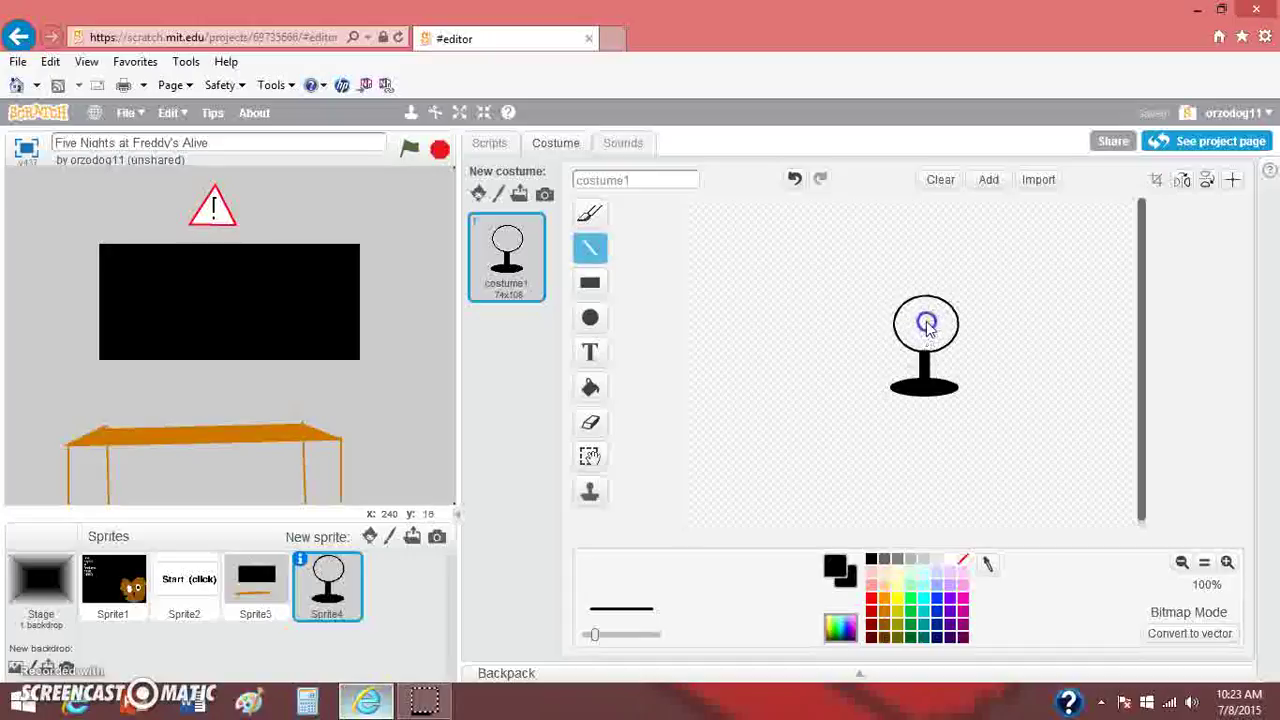
{"action": "left_click_drag", "start_coordinate": [925, 298], "coordinate": [928, 299]}
{"action": "left_click_drag", "start_coordinate": [940, 370], "coordinate": [948, 400]}
{"action": "left_click", "coordinate": [912, 321]}
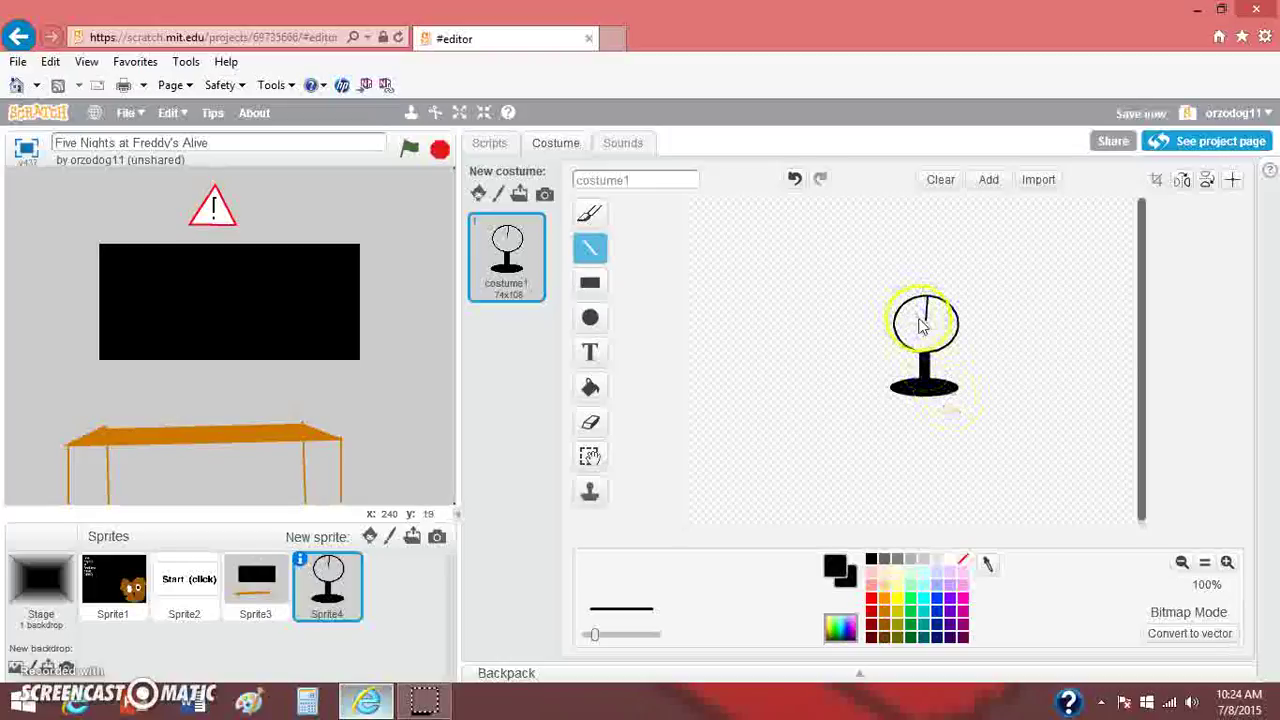
{"action": "left_click_drag", "start_coordinate": [928, 320], "coordinate": [913, 342]}
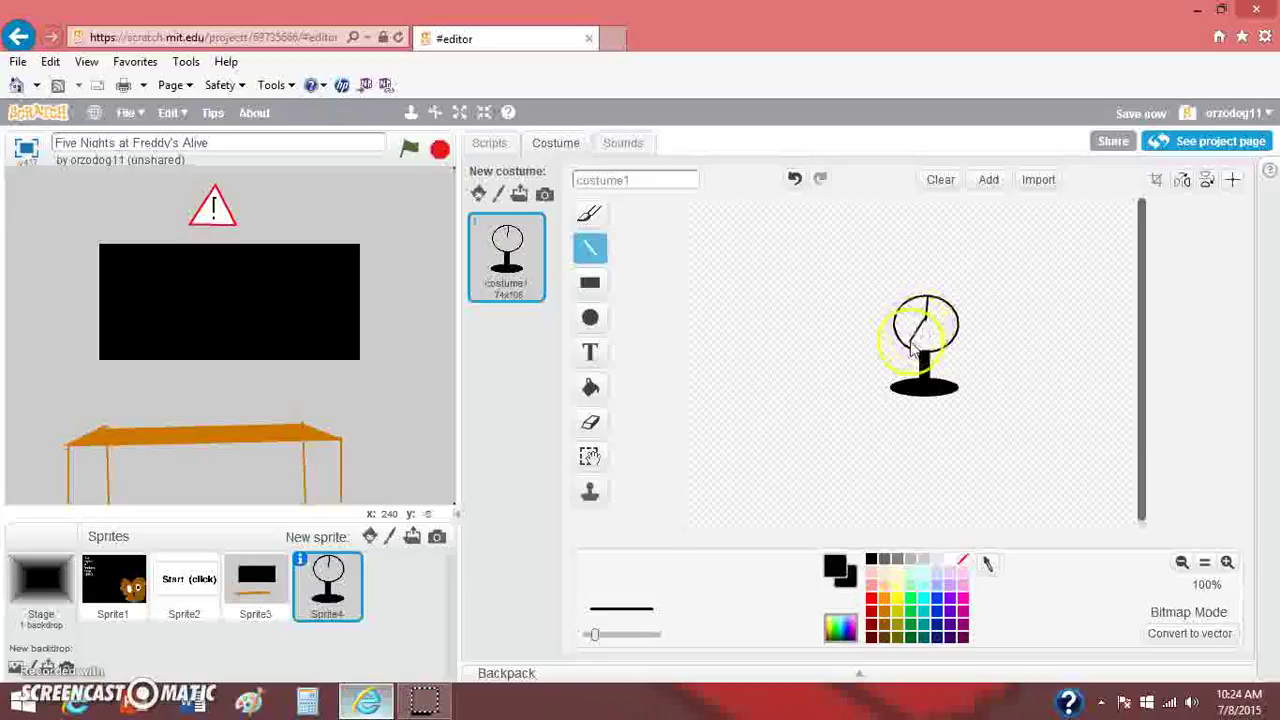
{"action": "left_click", "coordinate": [921, 316]}
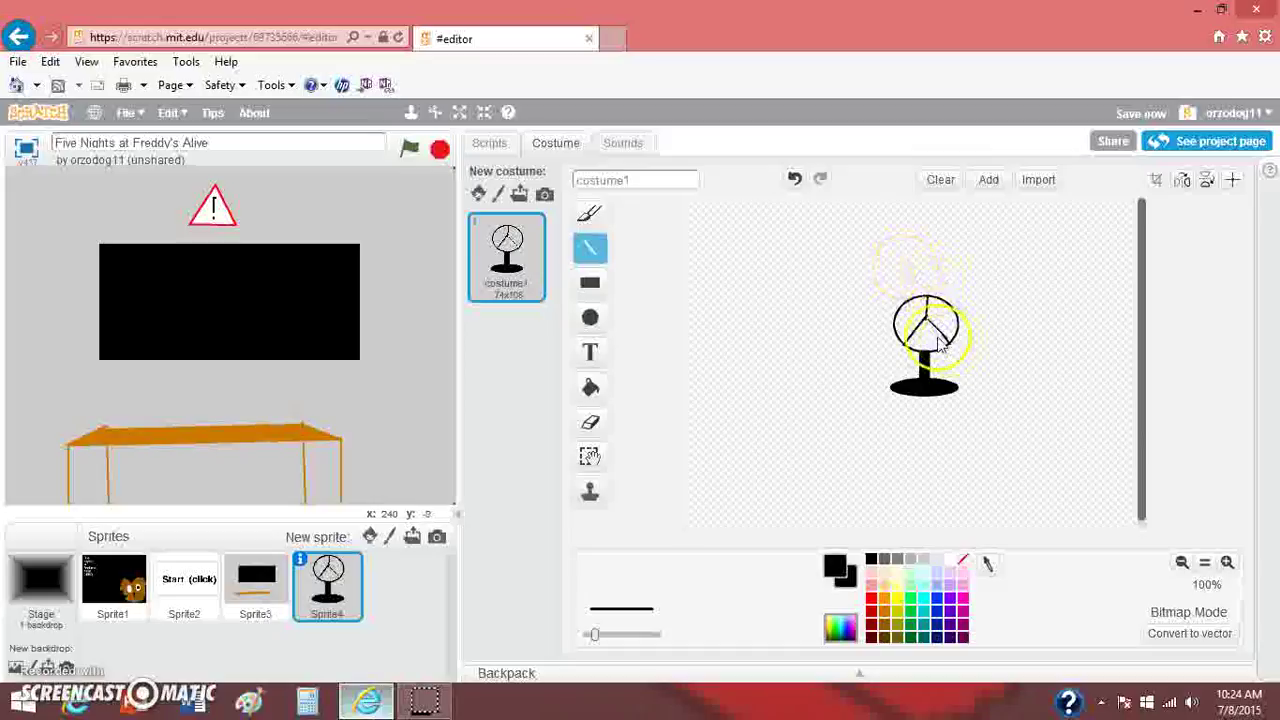
{"action": "right_click", "coordinate": [534, 270]}
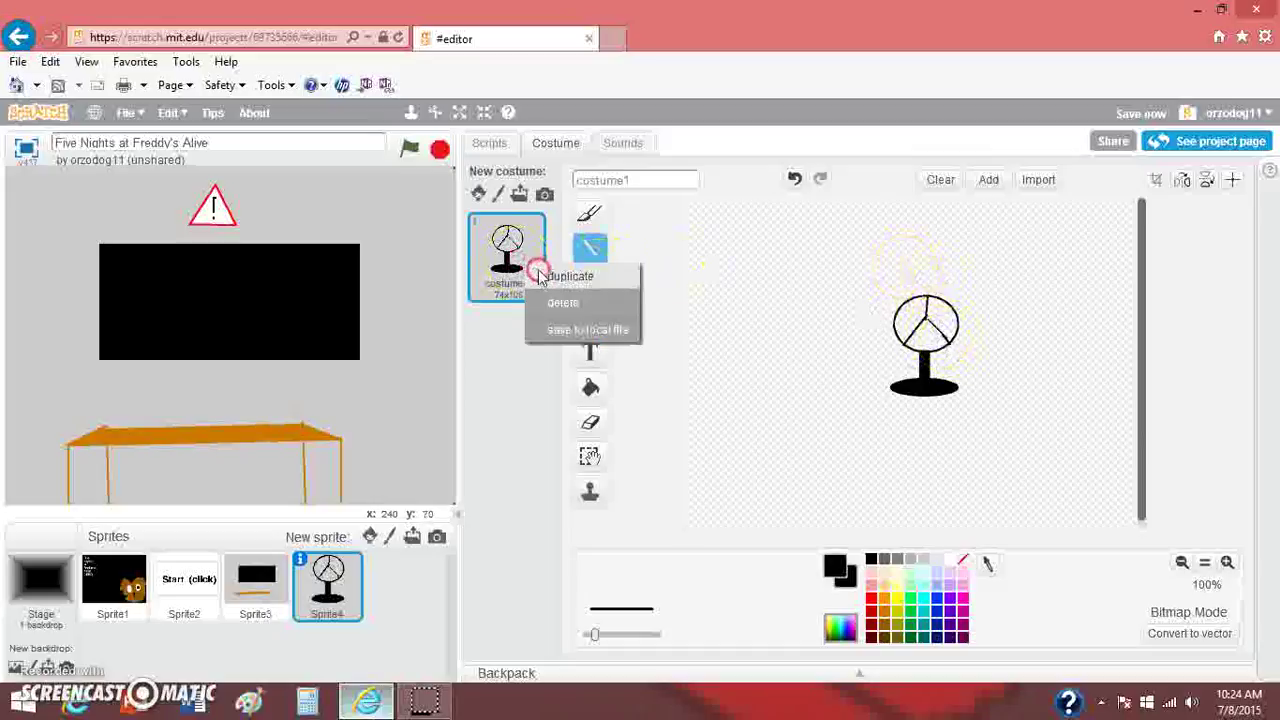
{"action": "left_click", "coordinate": [540, 276]}
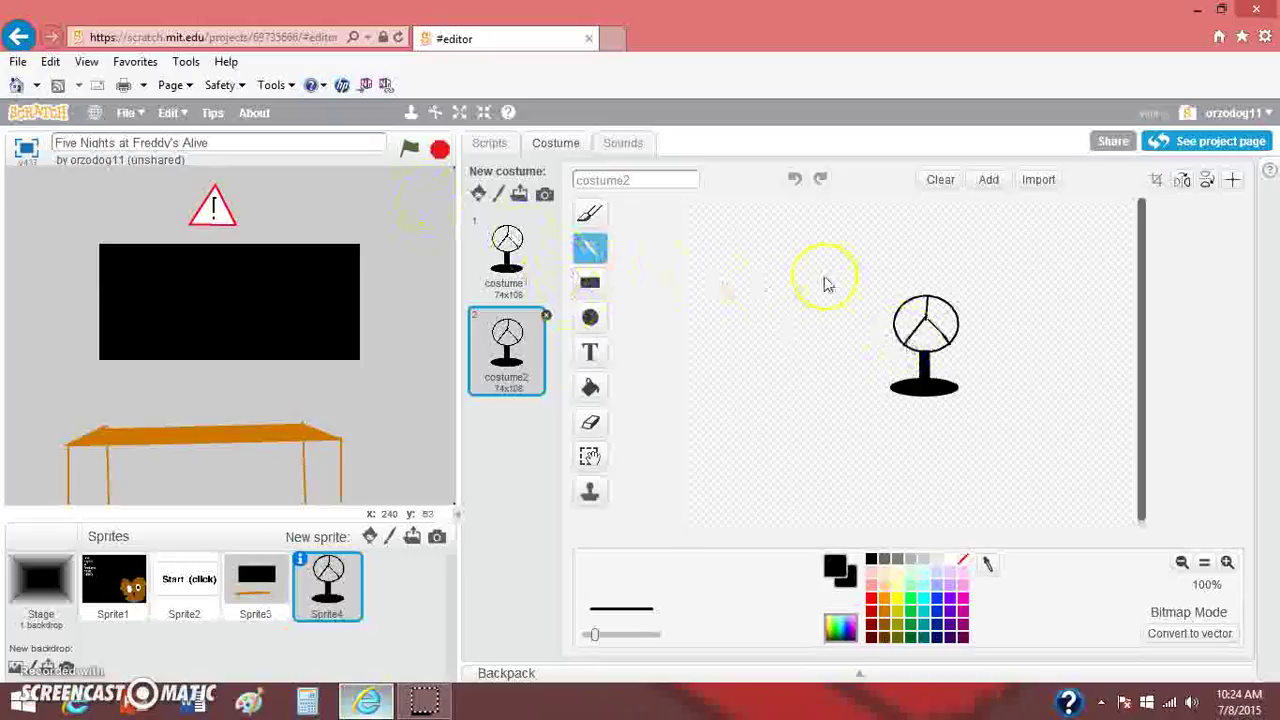
{"action": "left_click", "coordinate": [546, 316]}
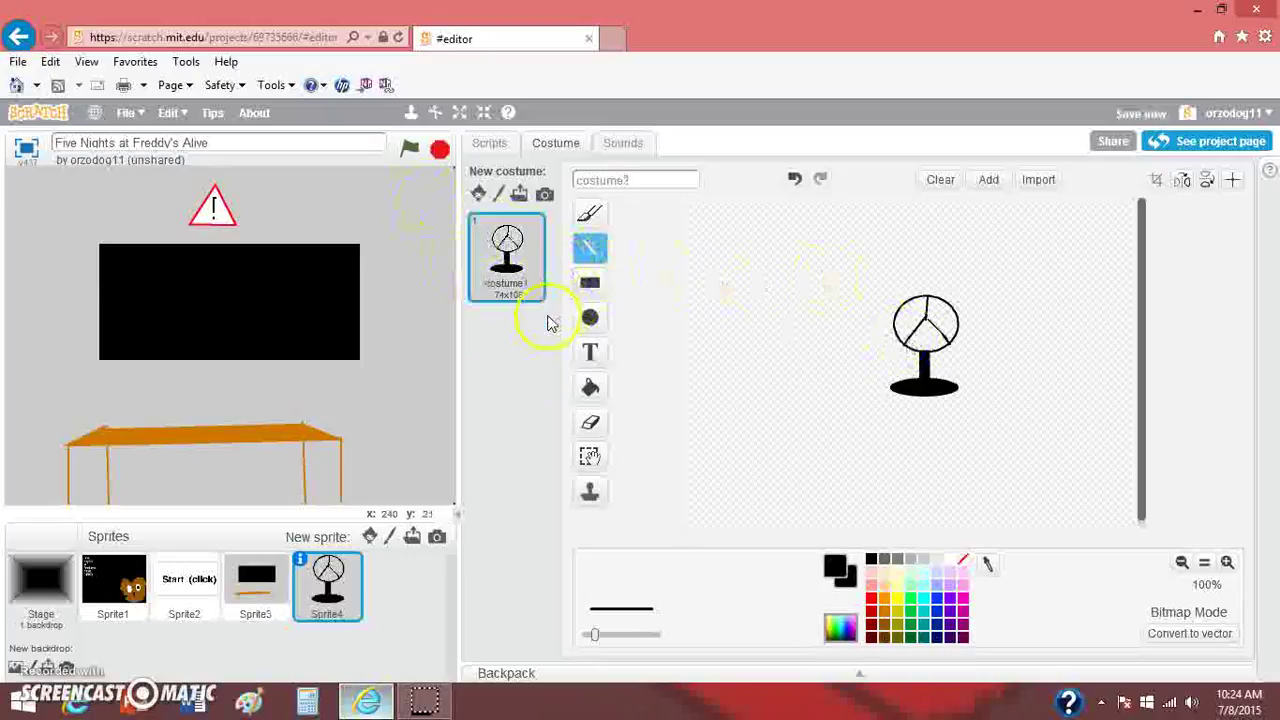
Duplicate costume1 and erase the three blade lines in the copy with a thick, transparent brush.
{"action": "right_click", "coordinate": [510, 258]}
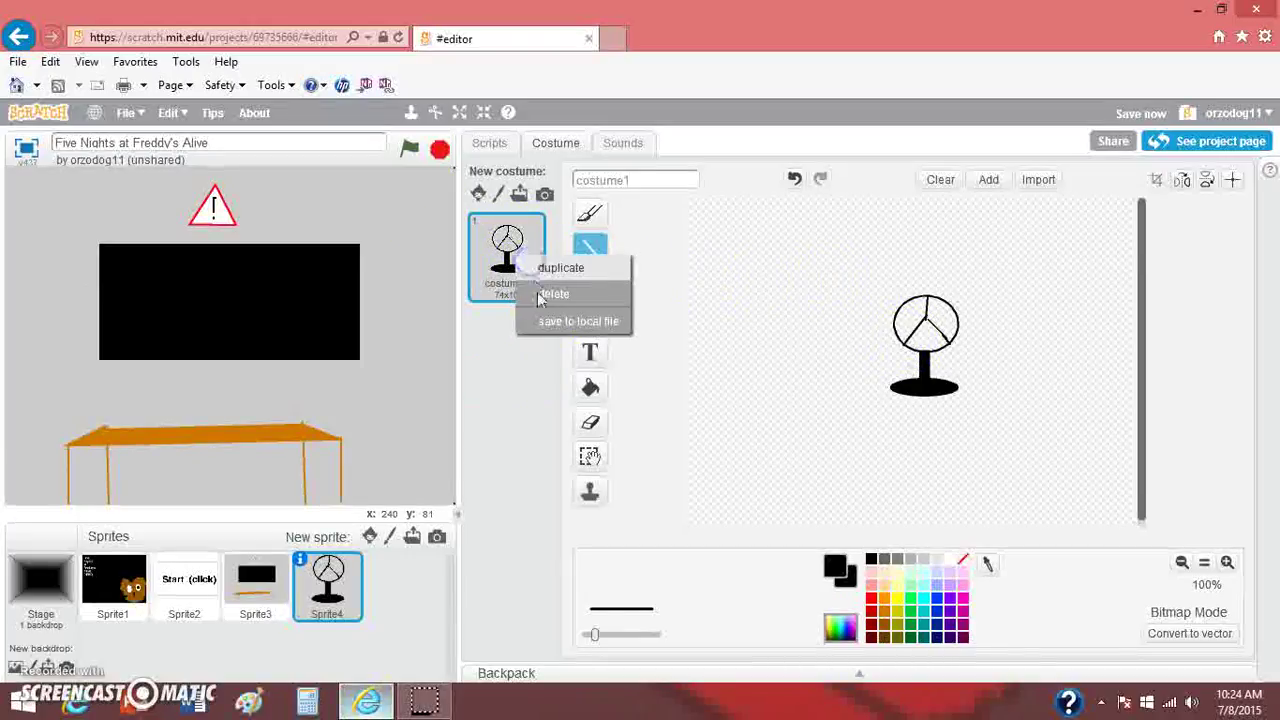
{"action": "left_click", "coordinate": [535, 272]}
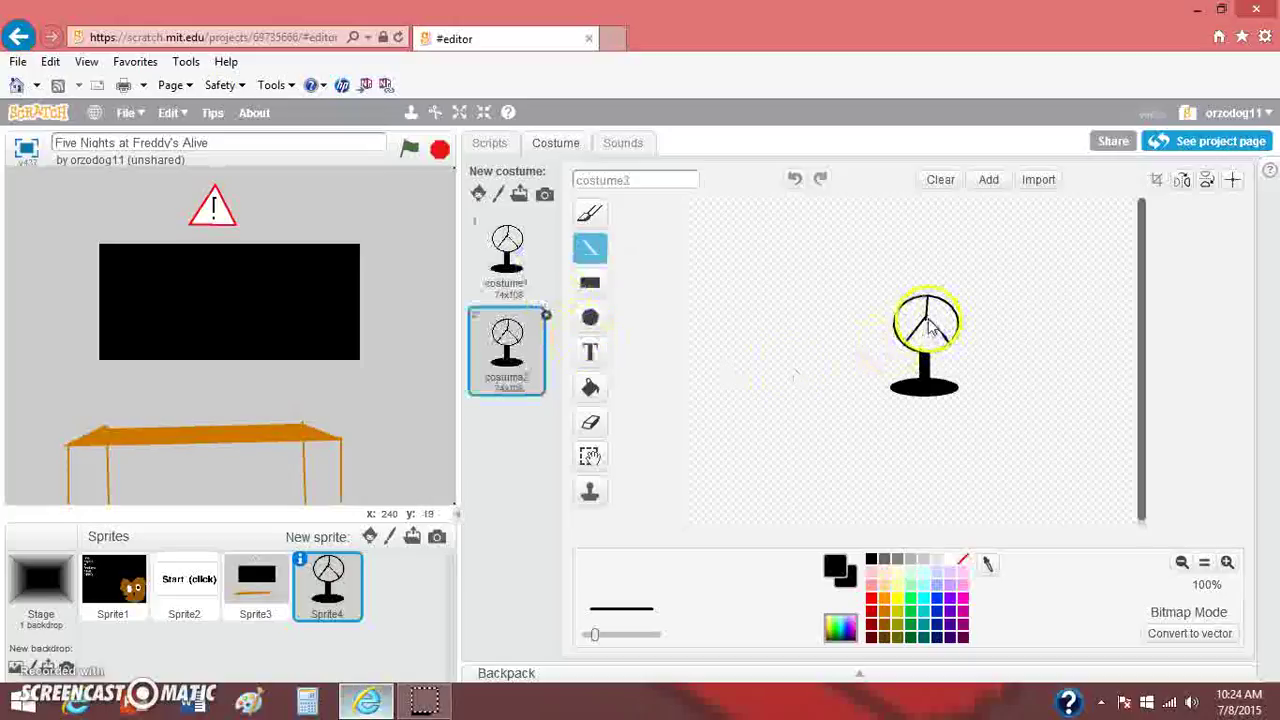
{"action": "left_click_drag", "start_coordinate": [926, 325], "coordinate": [946, 340]}
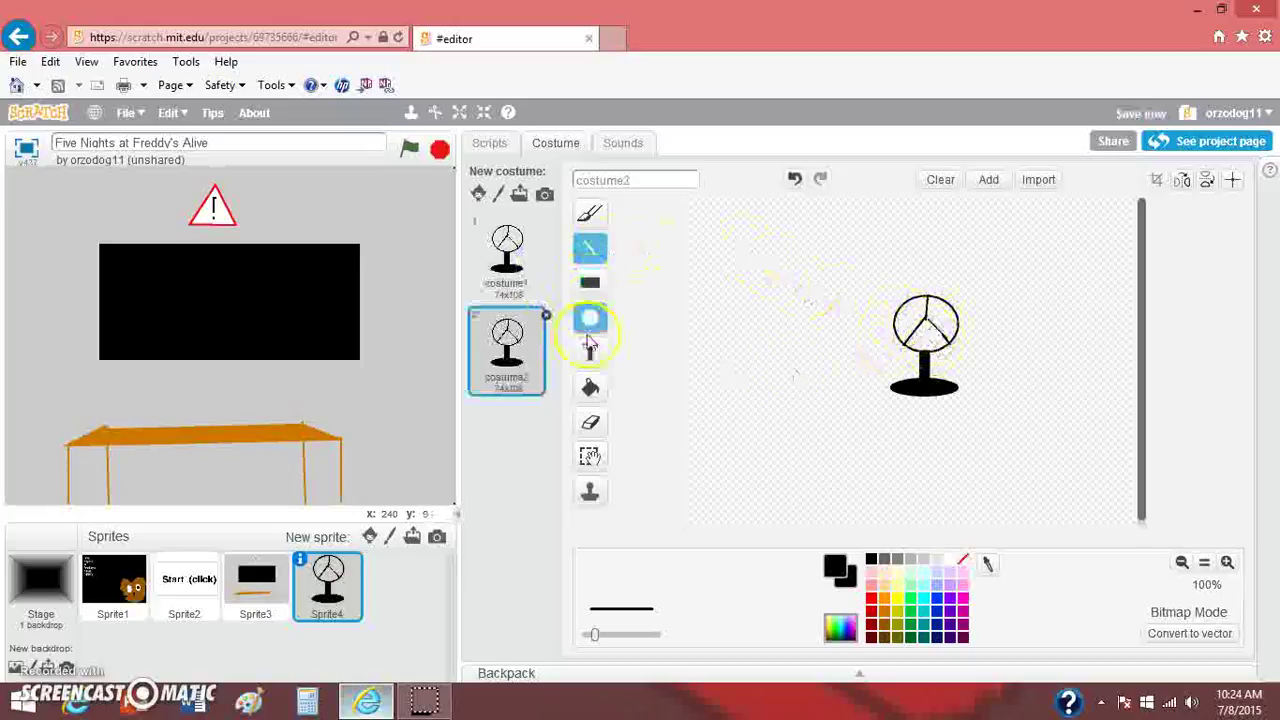
{"action": "left_click", "coordinate": [590, 387]}
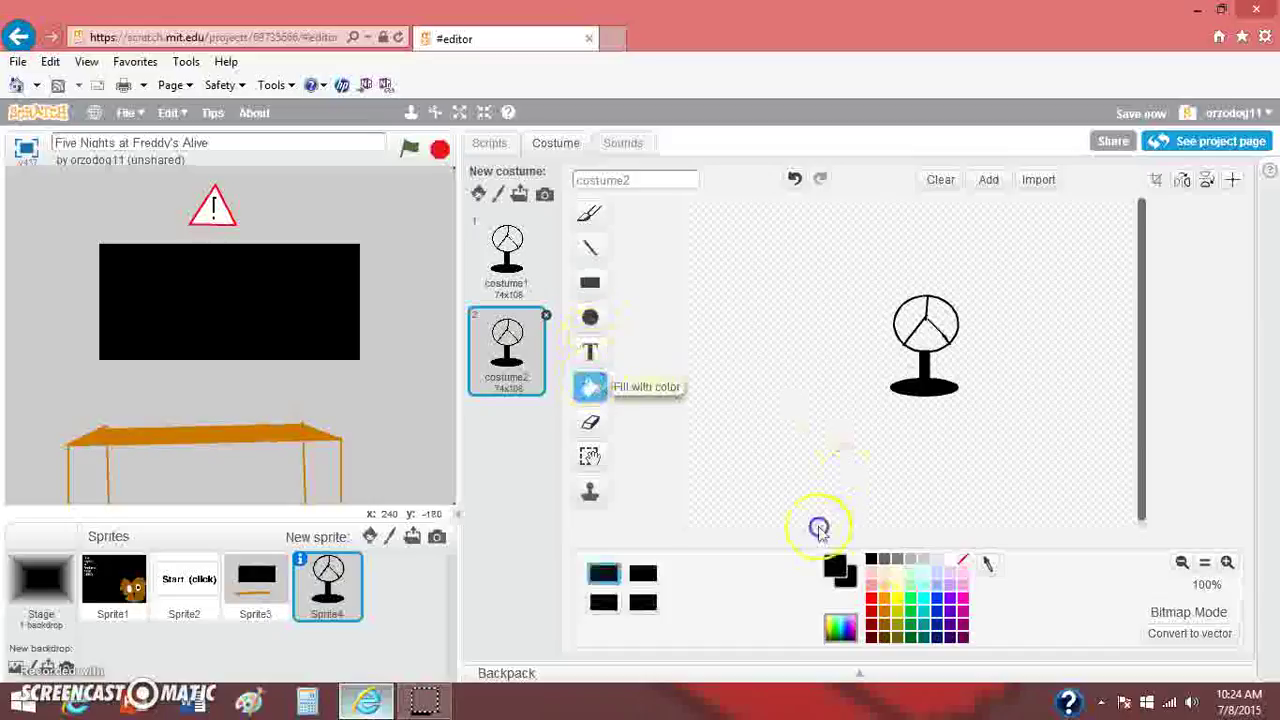
{"action": "left_click", "coordinate": [590, 213]}
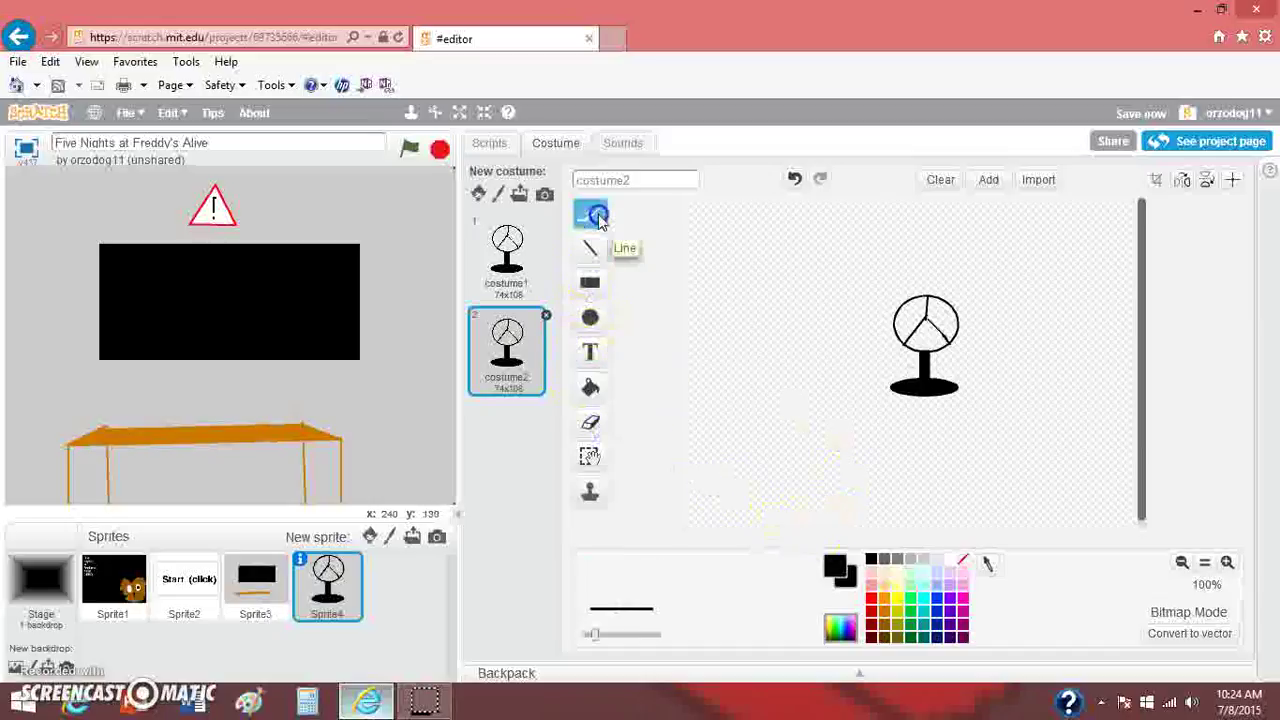
{"action": "left_click", "coordinate": [949, 560]}
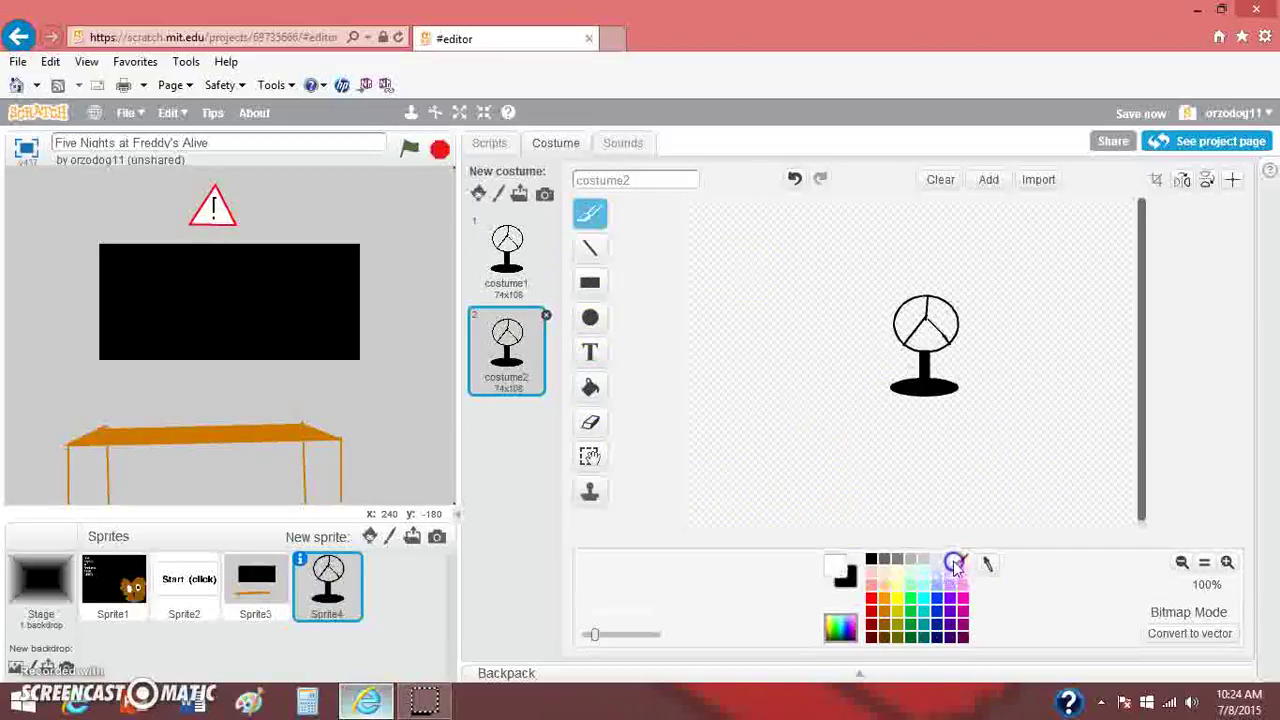
{"action": "left_click_drag", "start_coordinate": [598, 636], "coordinate": [642, 634]}
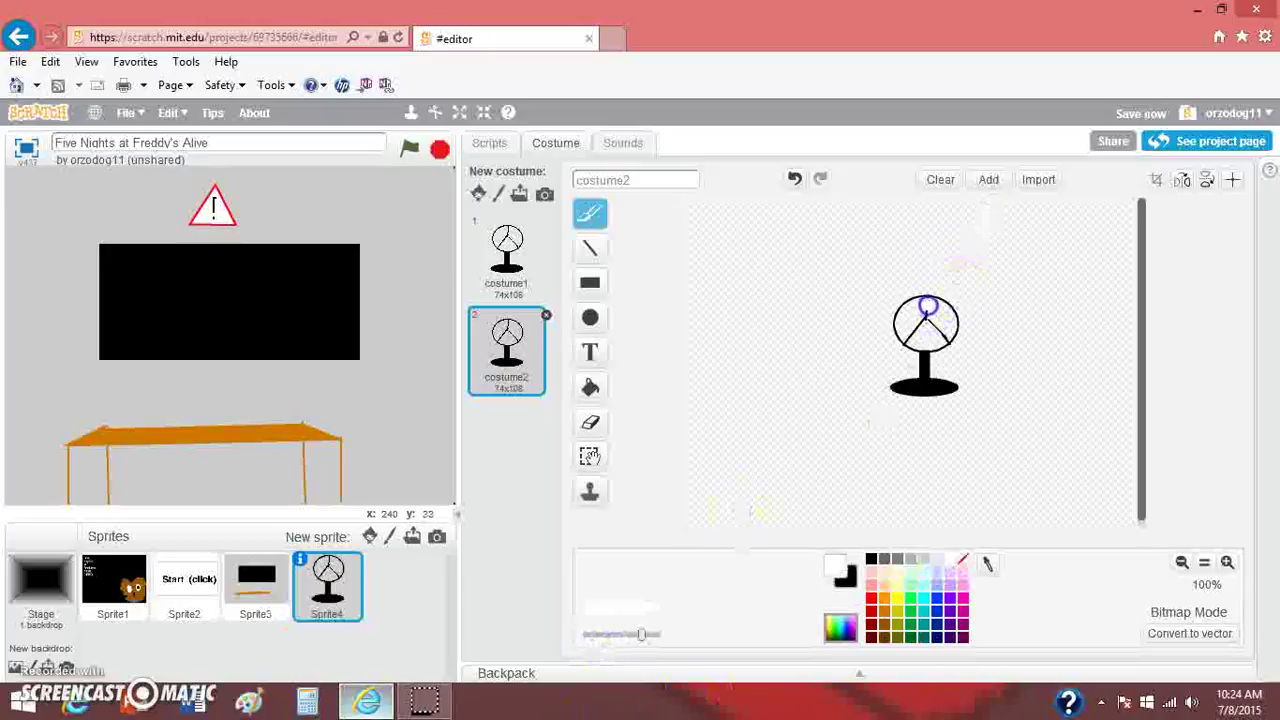
{"action": "left_click", "coordinate": [962, 563]}
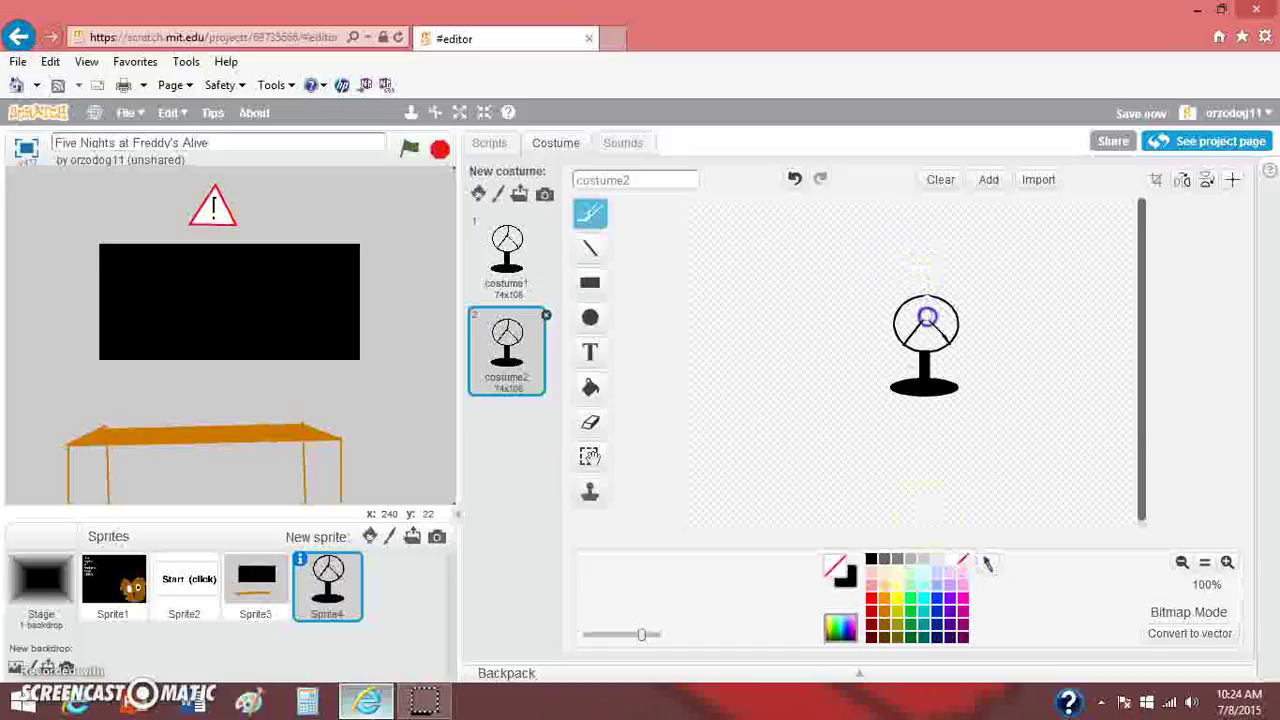
{"action": "left_click_drag", "start_coordinate": [946, 340], "coordinate": [925, 330]}
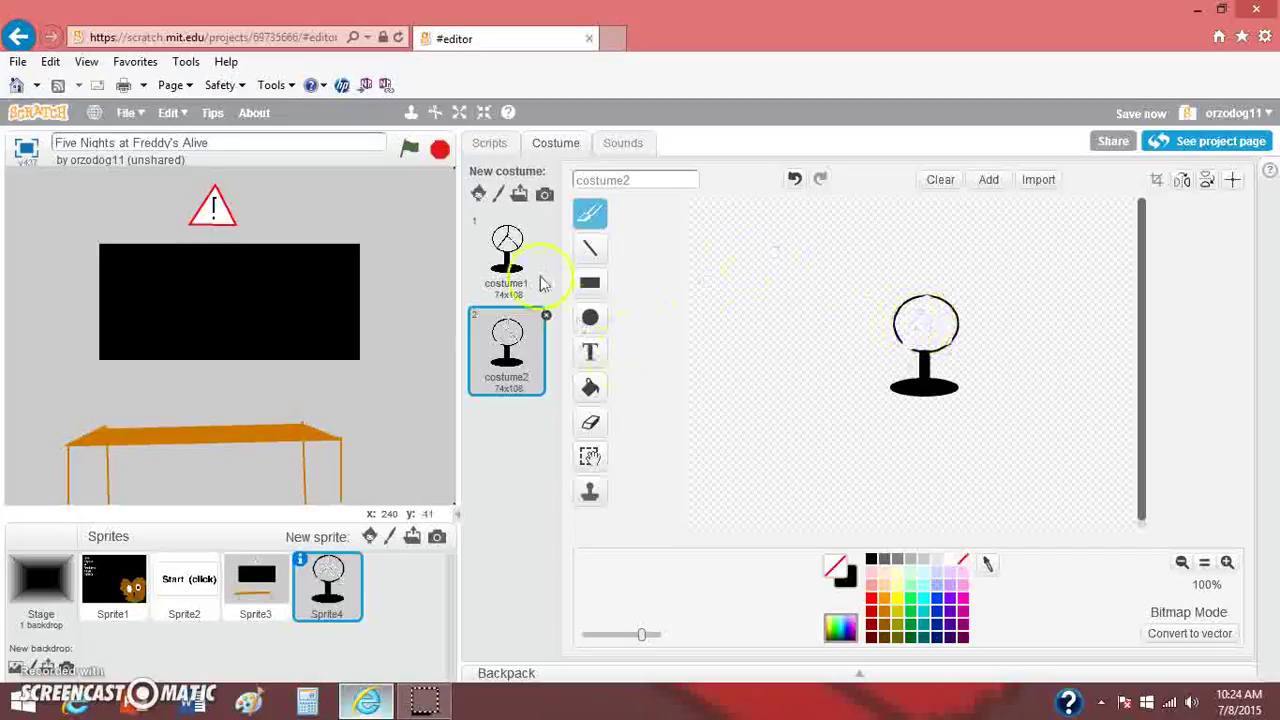
Redraw costume2's circle outline with an unfilled black ellipse at minimum line thickness, and activate the Line tool.
{"action": "left_click", "coordinate": [590, 317]}
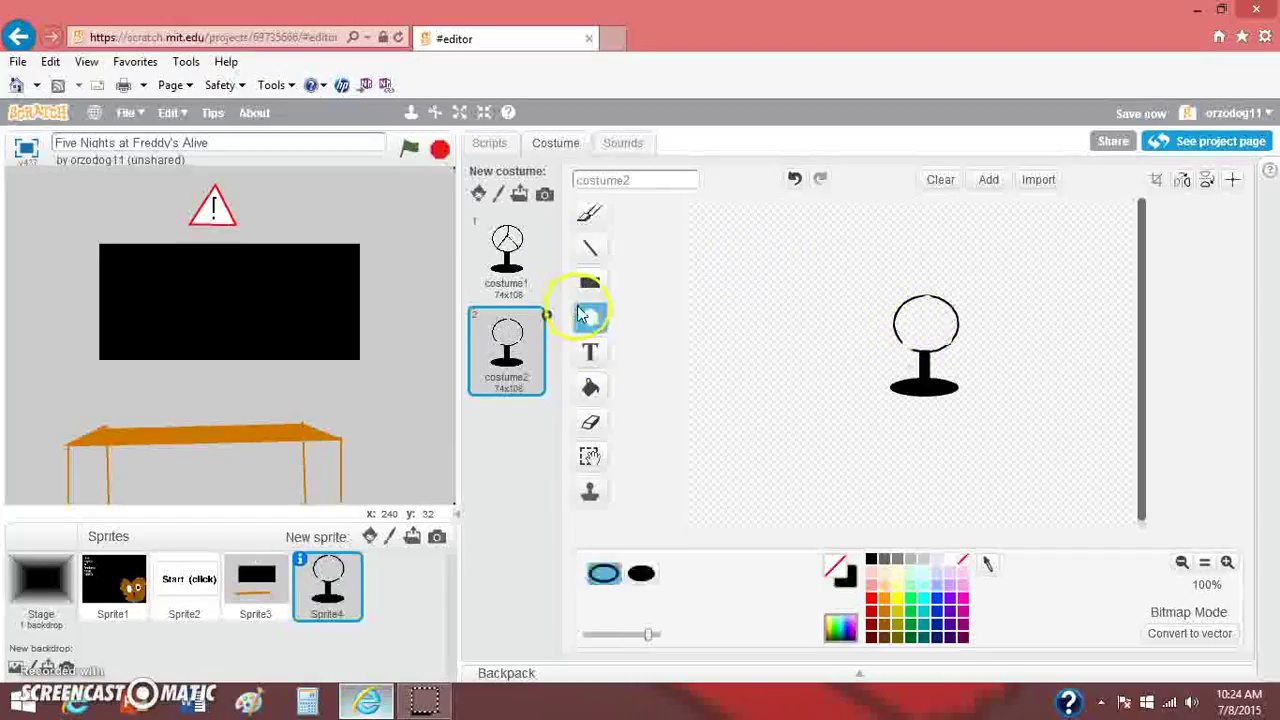
{"action": "left_click", "coordinate": [871, 558]}
{"action": "left_click_drag", "start_coordinate": [648, 634], "coordinate": [586, 634]}
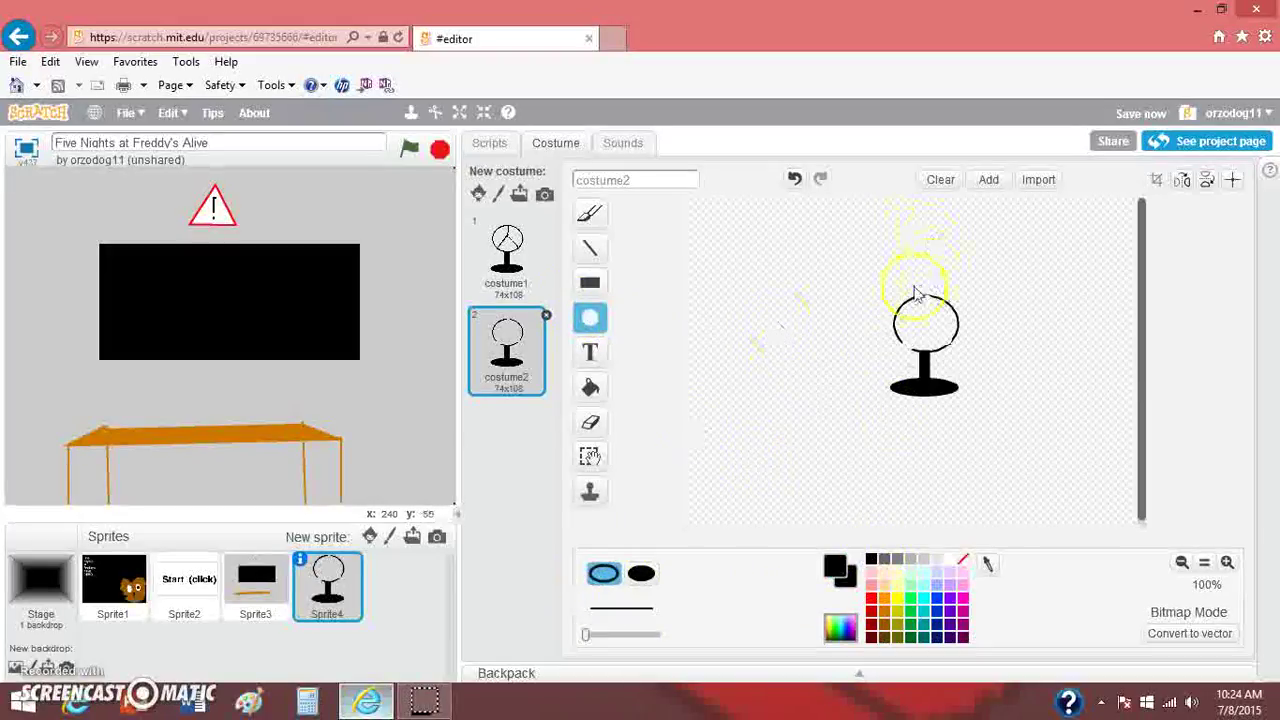
{"action": "left_click_drag", "start_coordinate": [895, 297], "coordinate": [961, 352]}
{"action": "left_click_drag", "start_coordinate": [925, 288], "coordinate": [958, 322]}
{"action": "left_click", "coordinate": [962, 321]}
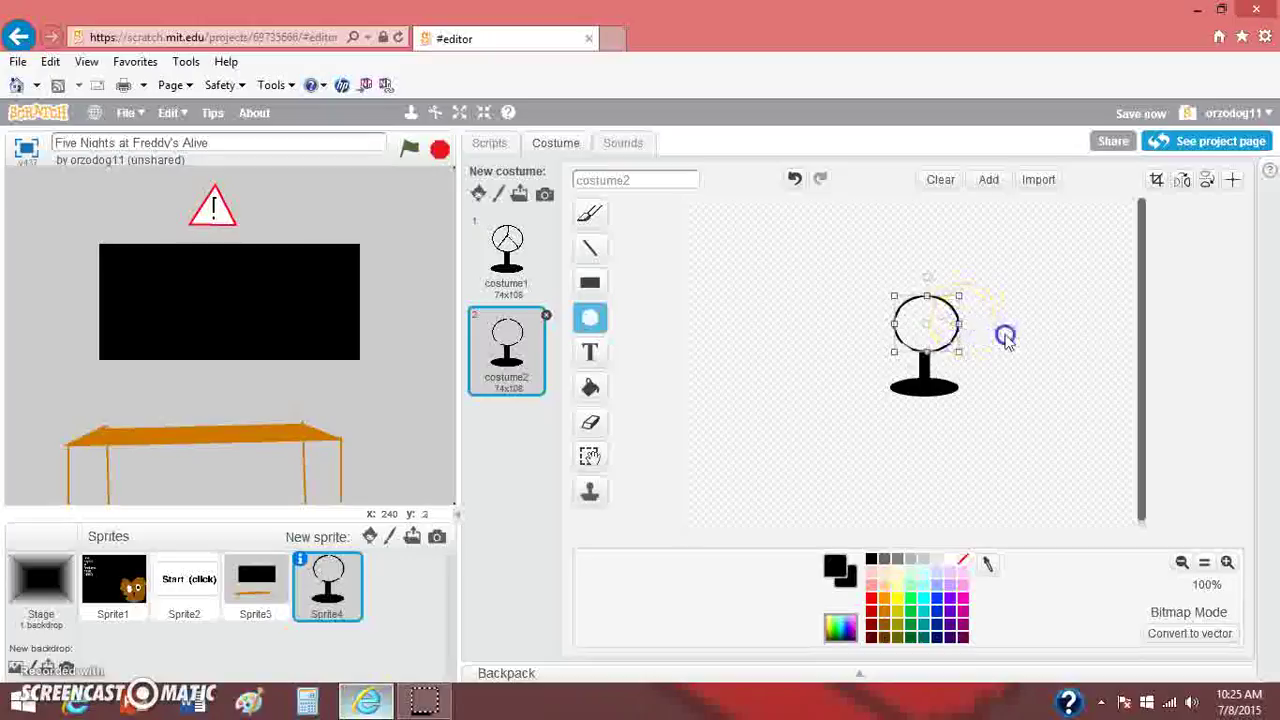
{"action": "left_click", "coordinate": [590, 250]}
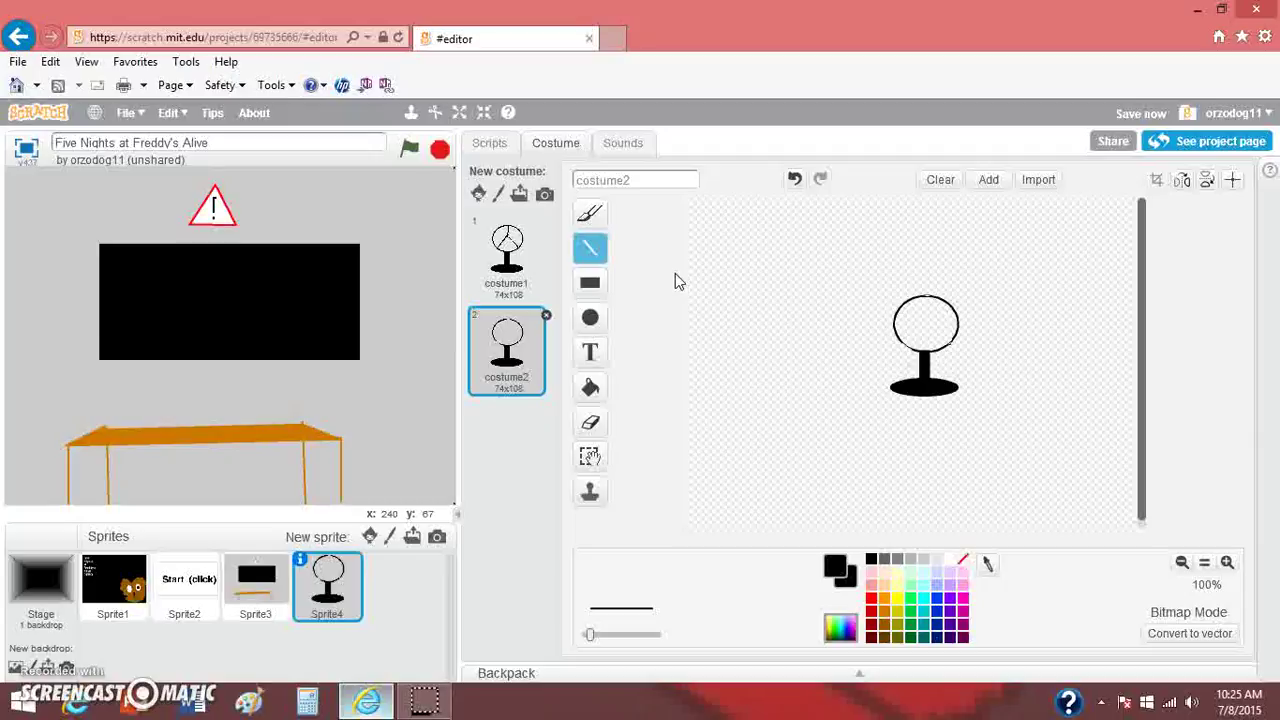
Draw three black fan blades inside costume2's circle, running from the center to the upper left, upper right and straight down.
{"action": "mouse_move", "coordinate": [898, 311]}
{"action": "left_mouse_down"}
{"action": "mouse_move", "coordinate": [927, 335]}
{"action": "mouse_move", "coordinate": [952, 312]}
{"action": "mouse_move", "coordinate": [926, 330]}
{"action": "left_mouse_up"}
{"action": "left_click", "coordinate": [926, 332]}
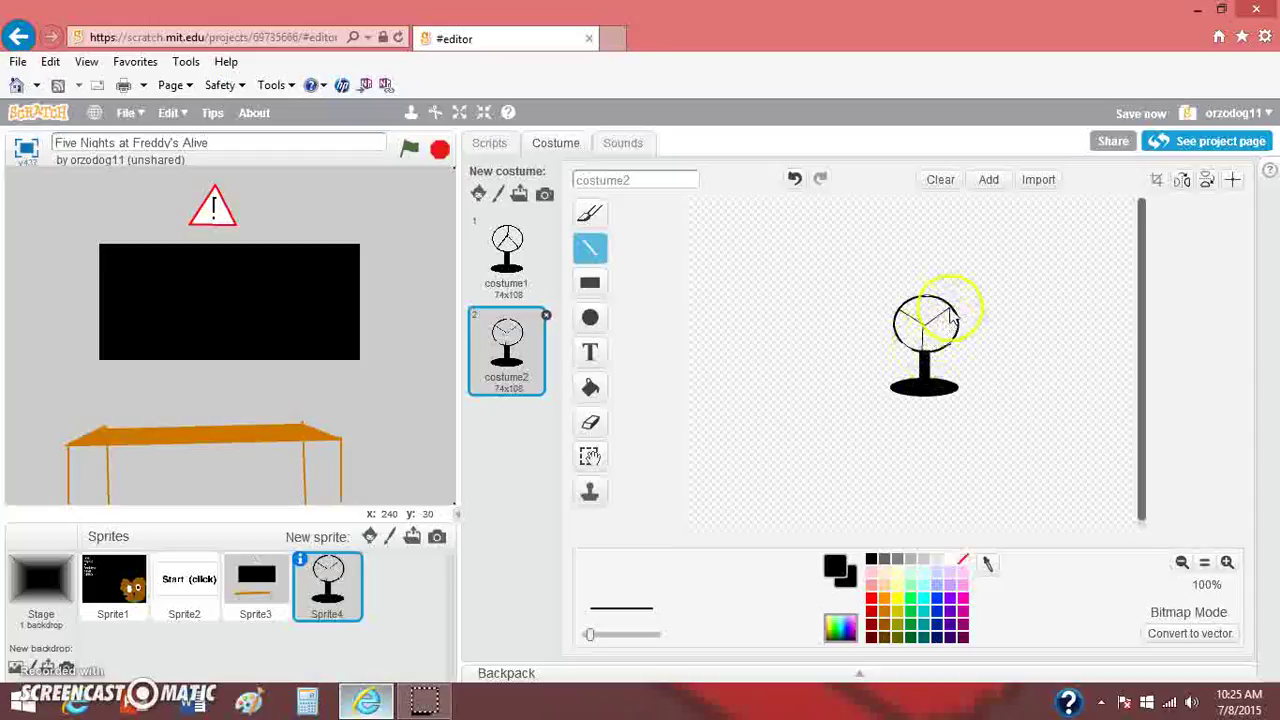
{"action": "left_click_drag", "start_coordinate": [926, 327], "coordinate": [926, 347]}
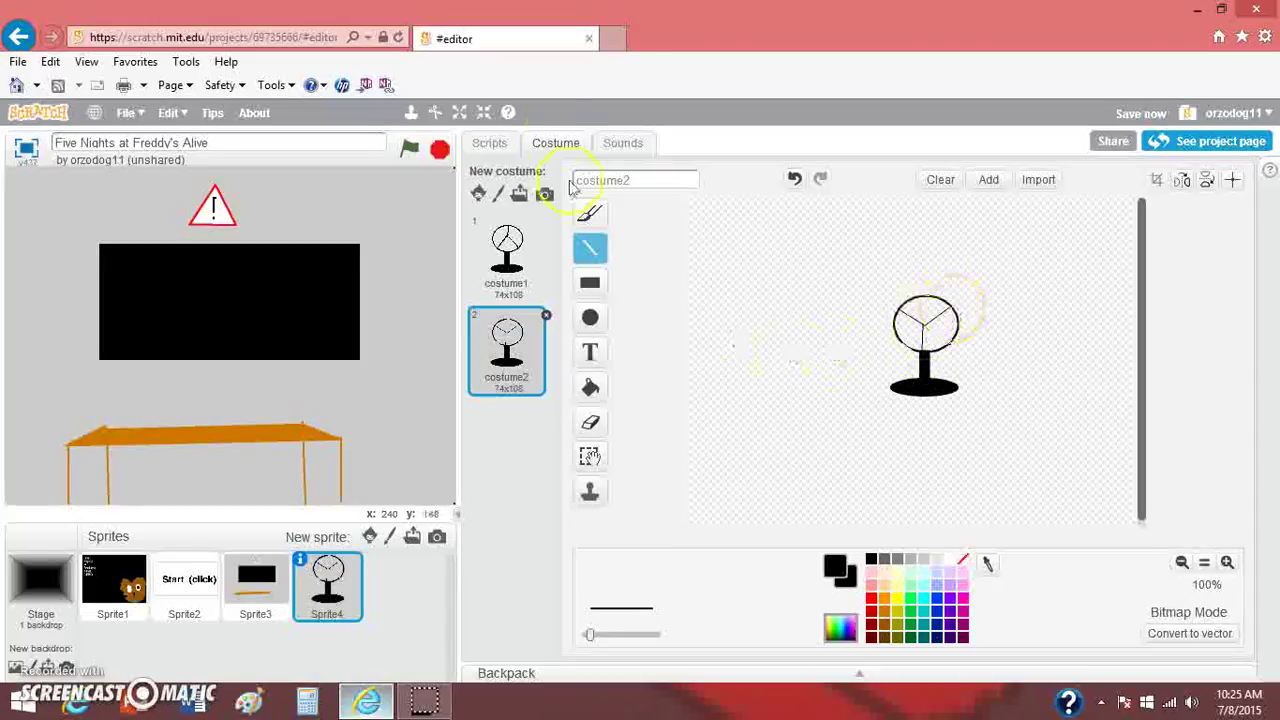
Add a forever loop with wait .1 secs and next costume below show in Sprite4's message1 script, and test the game through Start.
{"action": "left_click", "coordinate": [490, 145]}
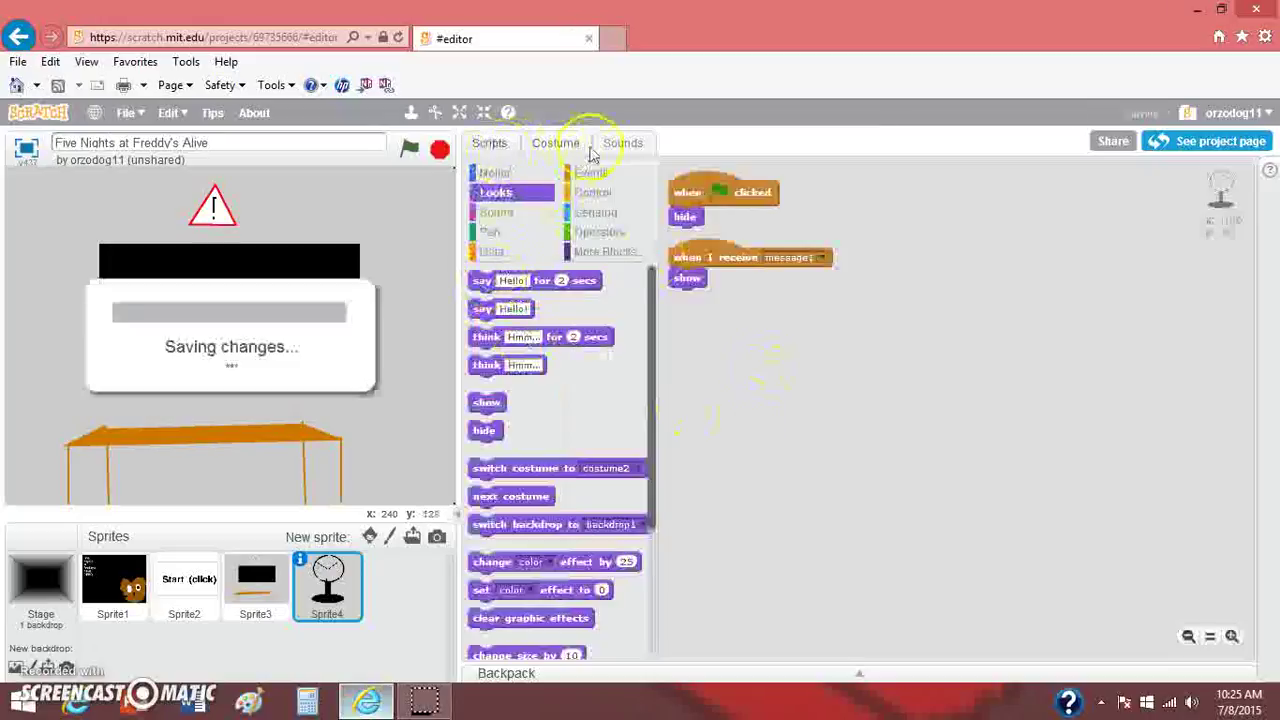
{"action": "left_click", "coordinate": [592, 192]}
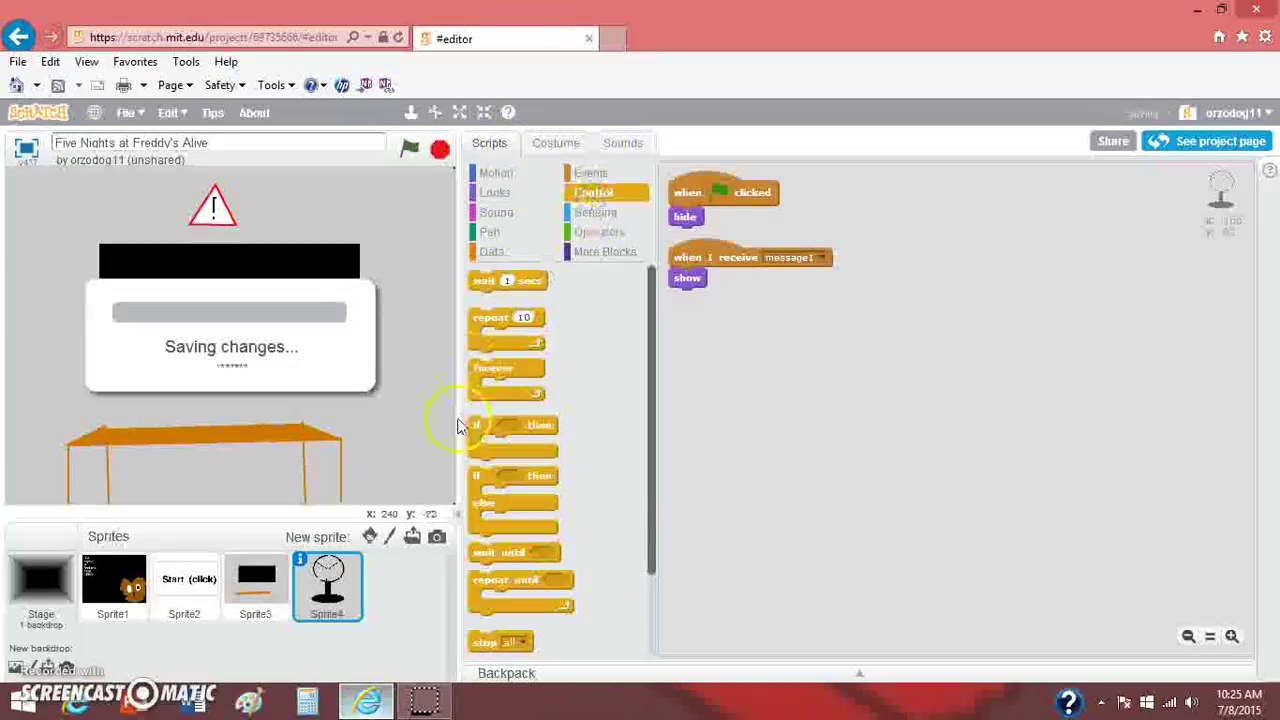
{"action": "left_click_drag", "start_coordinate": [488, 370], "coordinate": [699, 298]}
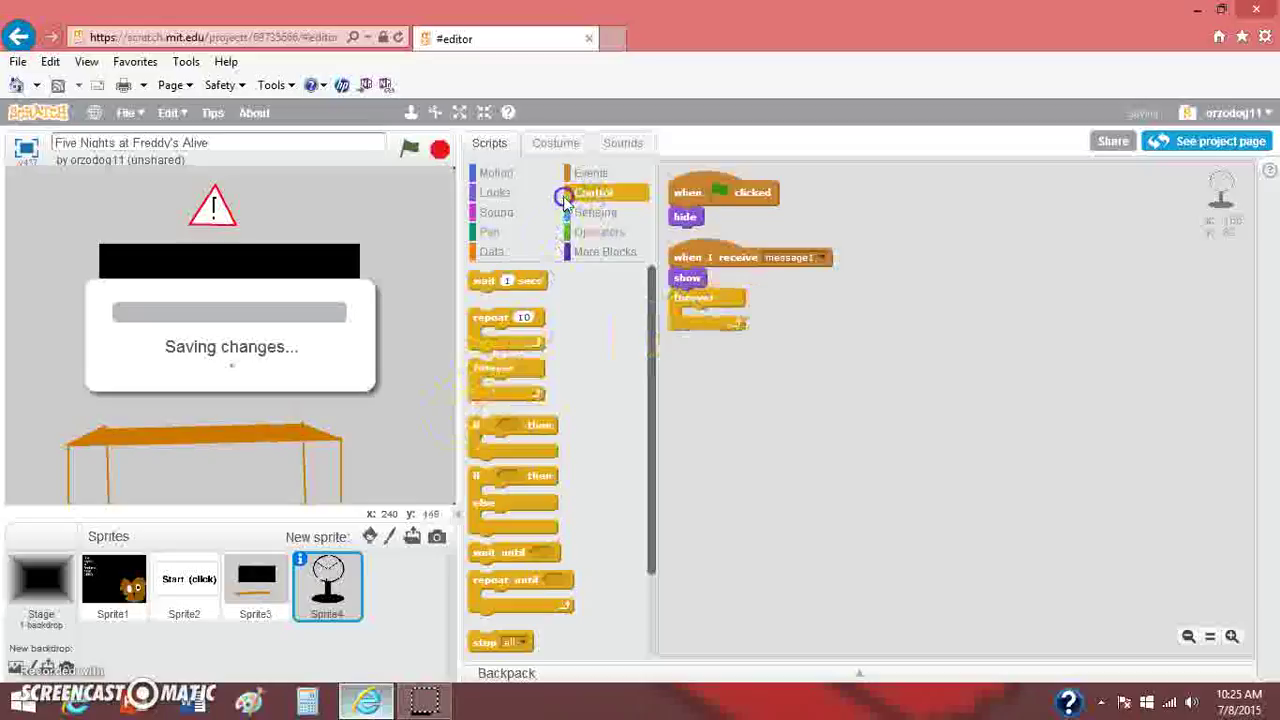
{"action": "left_click", "coordinate": [505, 173]}
{"action": "left_click", "coordinate": [590, 192]}
{"action": "left_click_drag", "start_coordinate": [520, 281], "coordinate": [723, 320]}
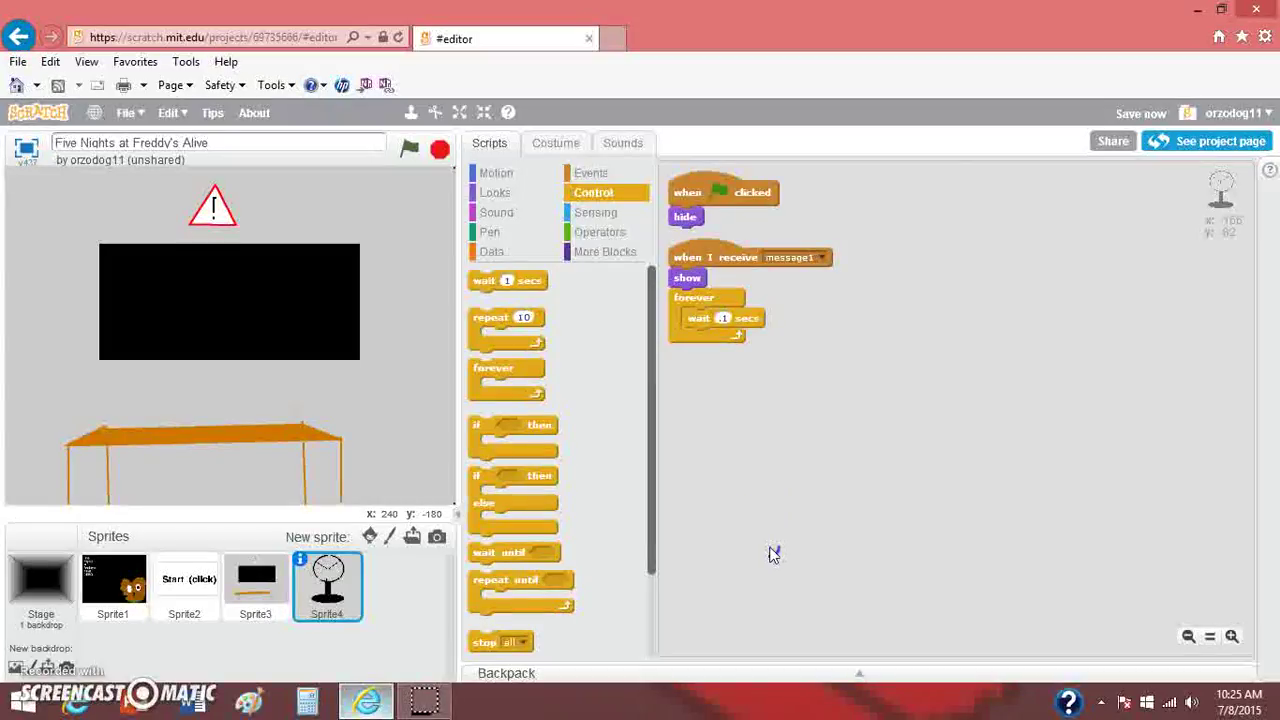
{"action": "left_click", "coordinate": [477, 194]}
{"action": "left_click_drag", "start_coordinate": [478, 494], "coordinate": [712, 342]}
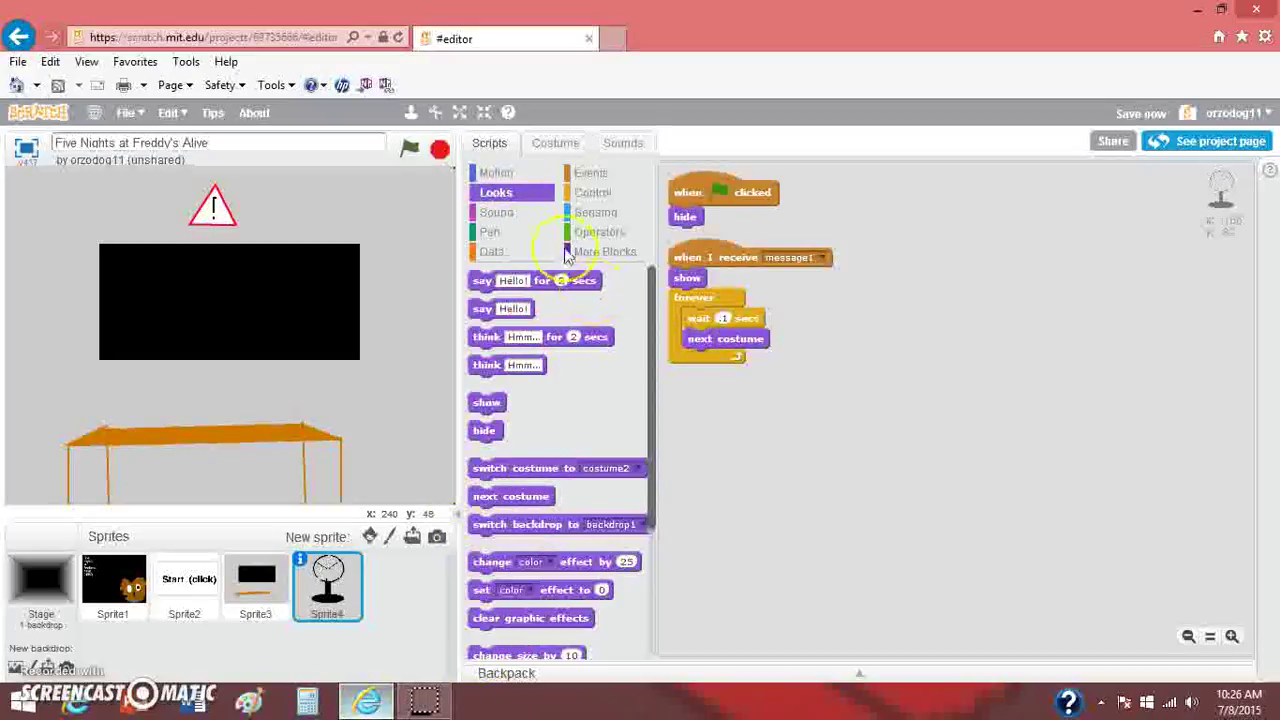
{"action": "left_click", "coordinate": [410, 149]}
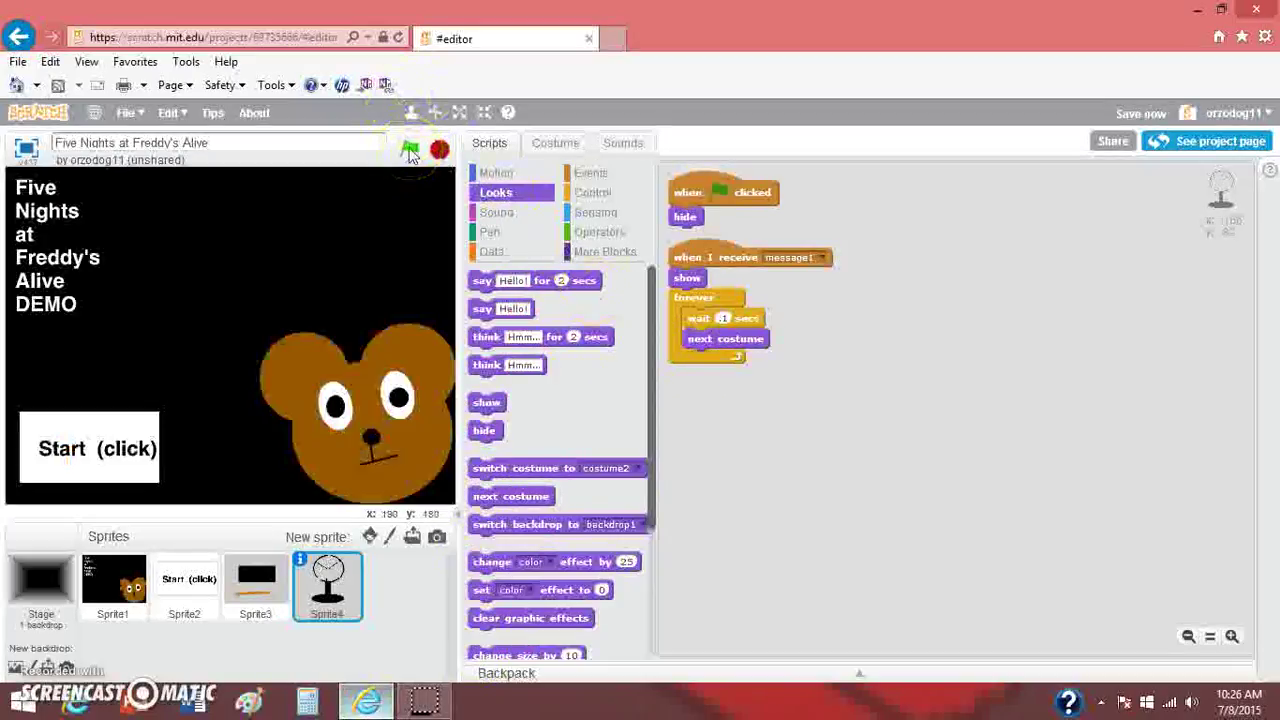
{"action": "left_click", "coordinate": [110, 448]}
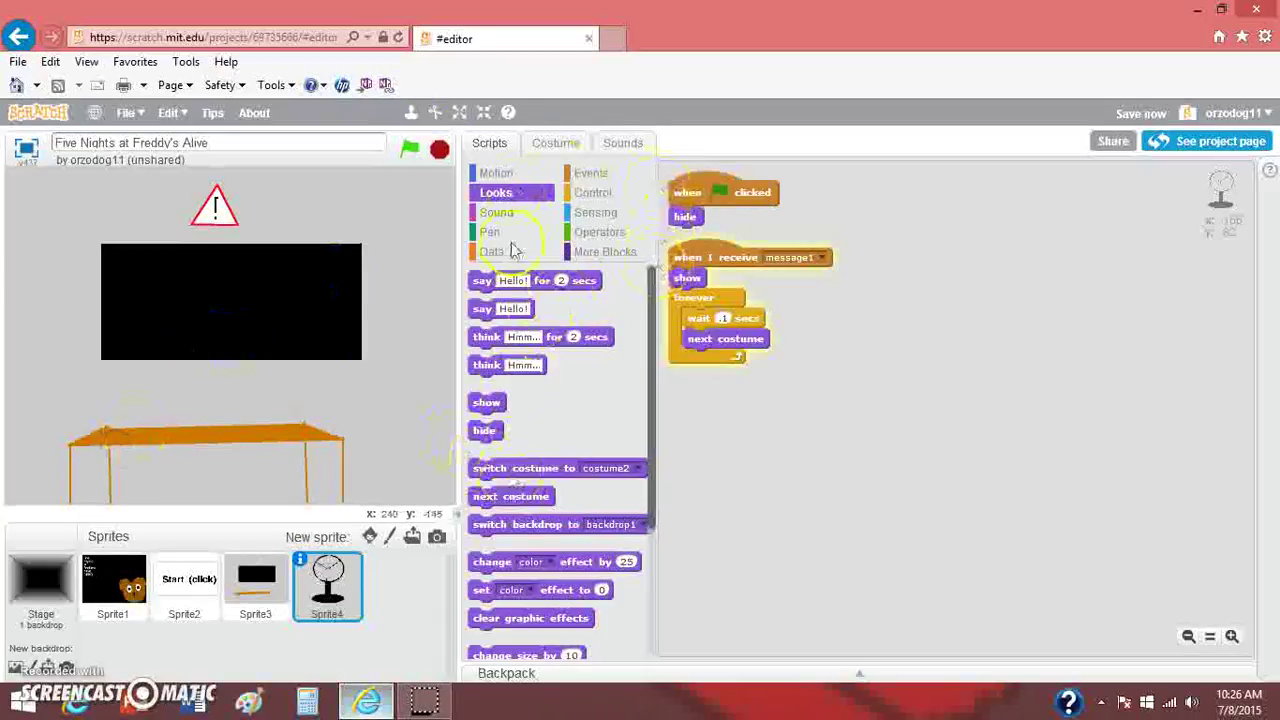
Insert a go to front block between show and the forever loop in Sprite4's message1 script, and rerun the game through Start.
{"action": "left_click", "coordinate": [505, 175]}
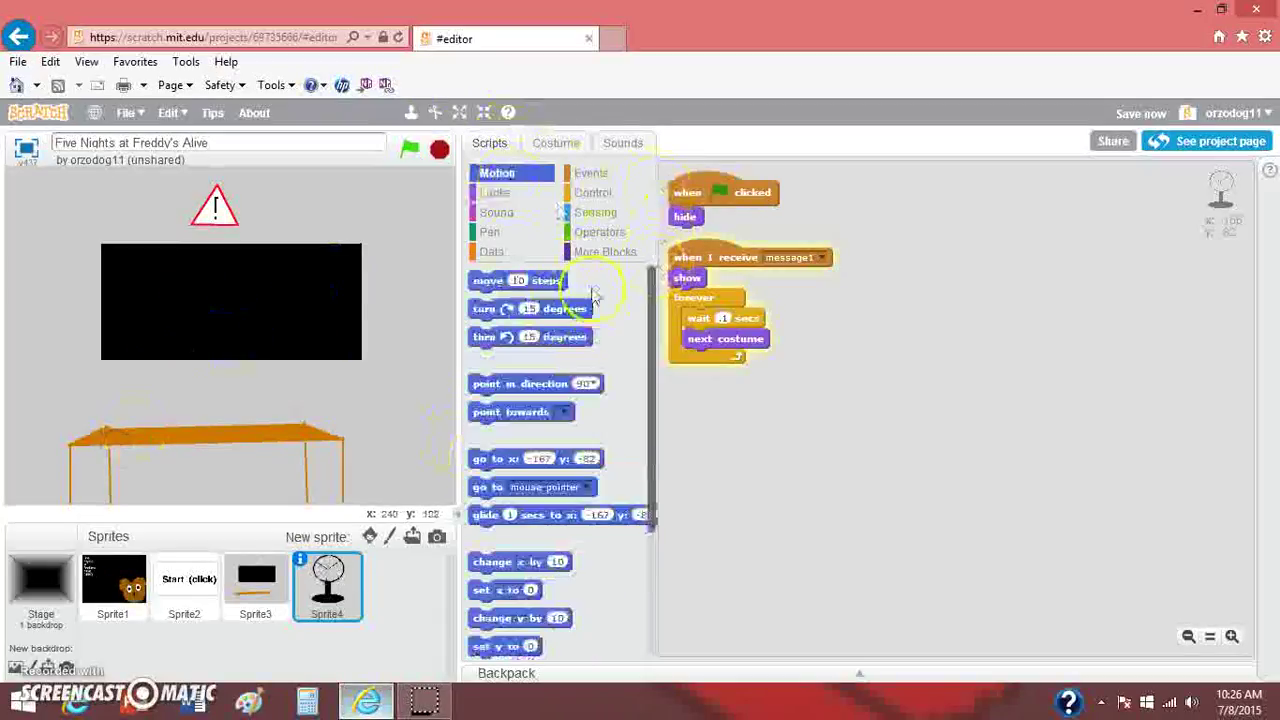
{"action": "left_click", "coordinate": [500, 193]}
{"action": "scroll", "coordinate": [586, 450], "scroll_direction": "down", "scroll_amount": 5}
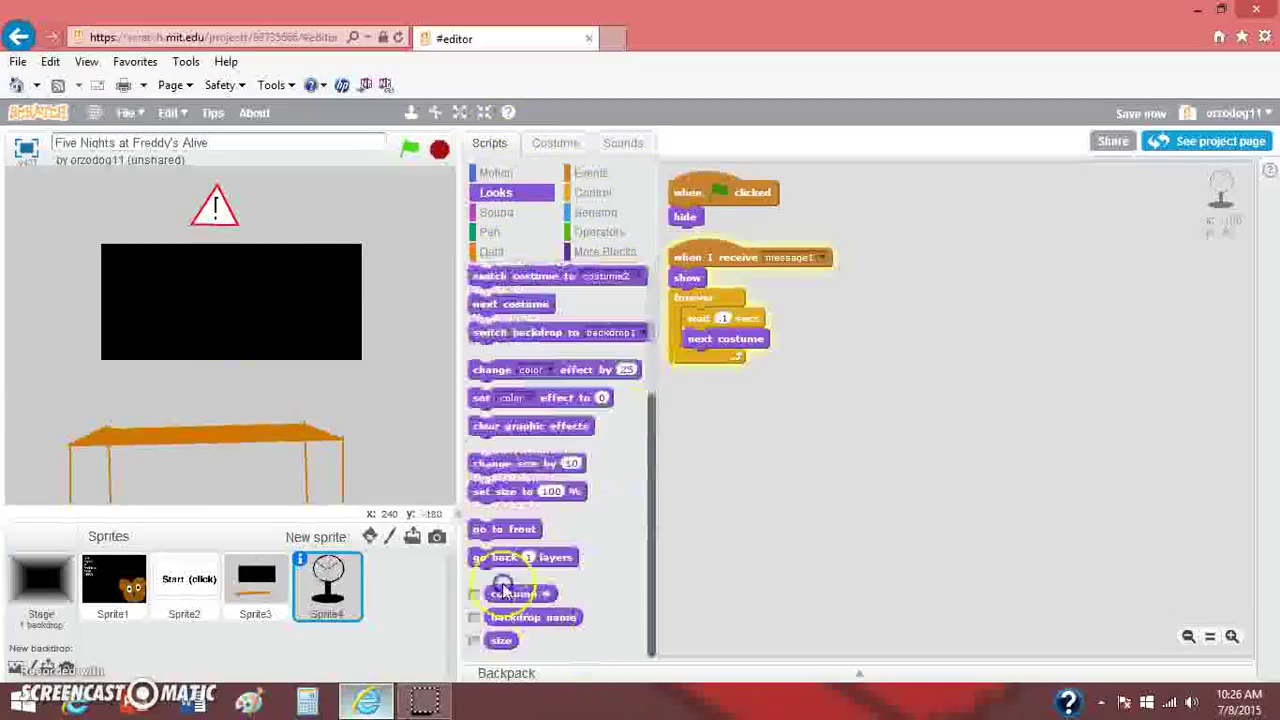
{"action": "left_click_drag", "start_coordinate": [487, 529], "coordinate": [684, 292]}
{"action": "left_click", "coordinate": [437, 155]}
{"action": "left_click", "coordinate": [414, 150]}
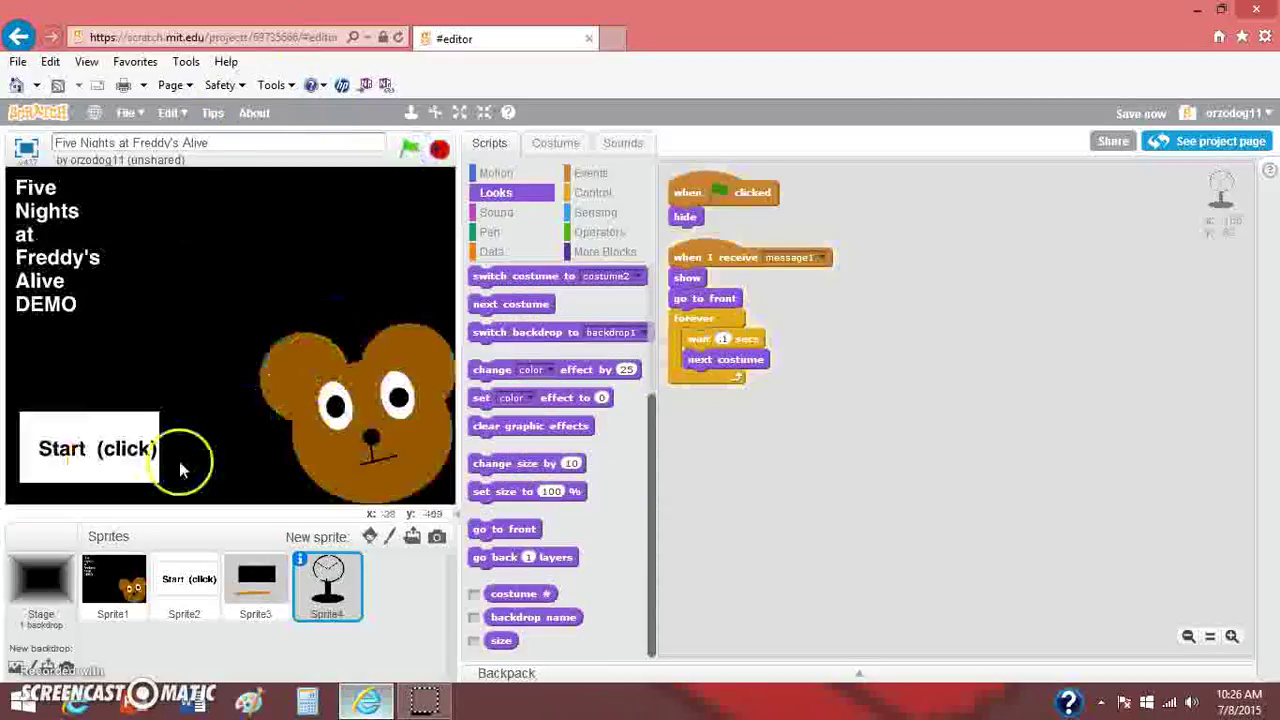
{"action": "left_click", "coordinate": [112, 443]}
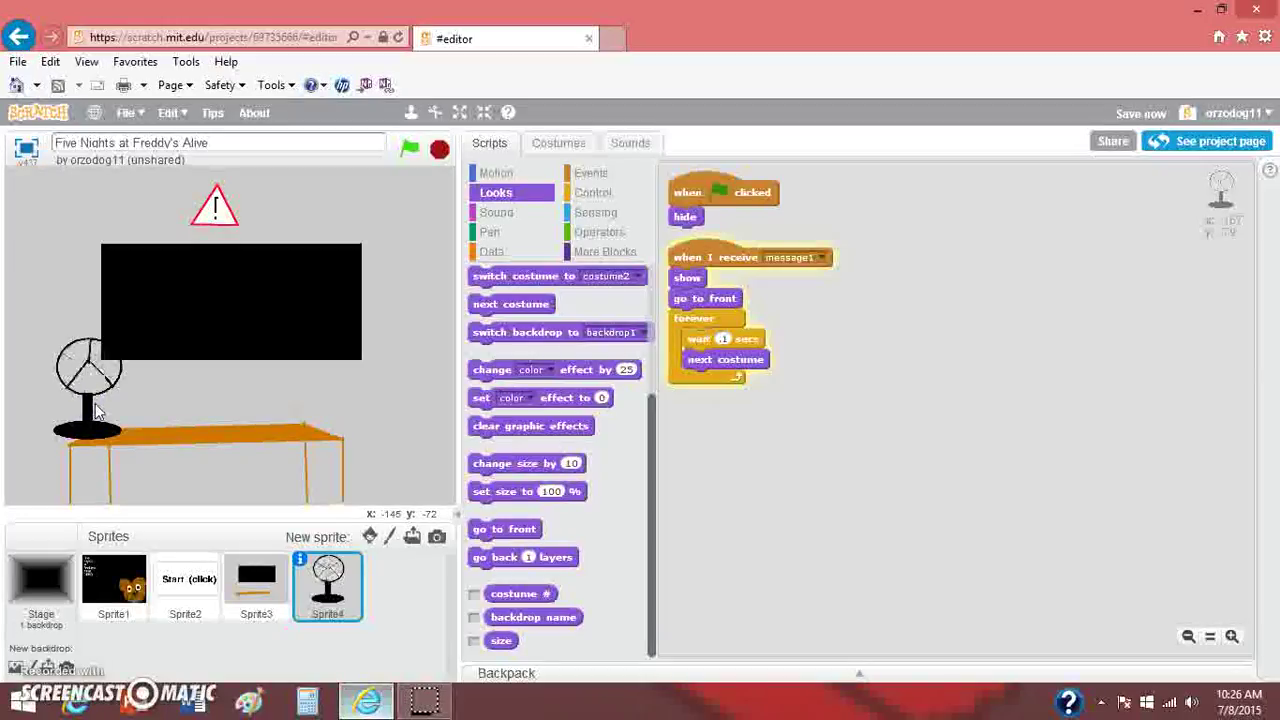
Draw a small white cup outline with straight lines on the right part of the table in Sprite3's costume1.
{"action": "left_click", "coordinate": [560, 143]}
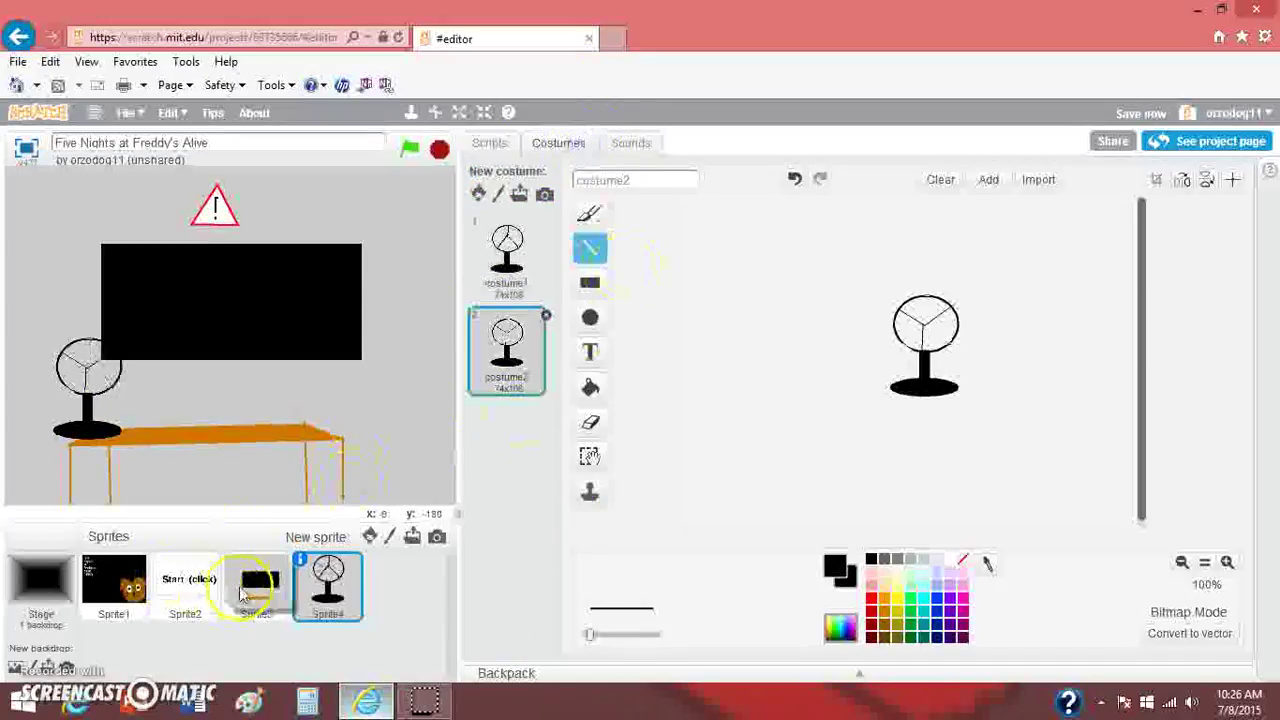
{"action": "left_click", "coordinate": [248, 590]}
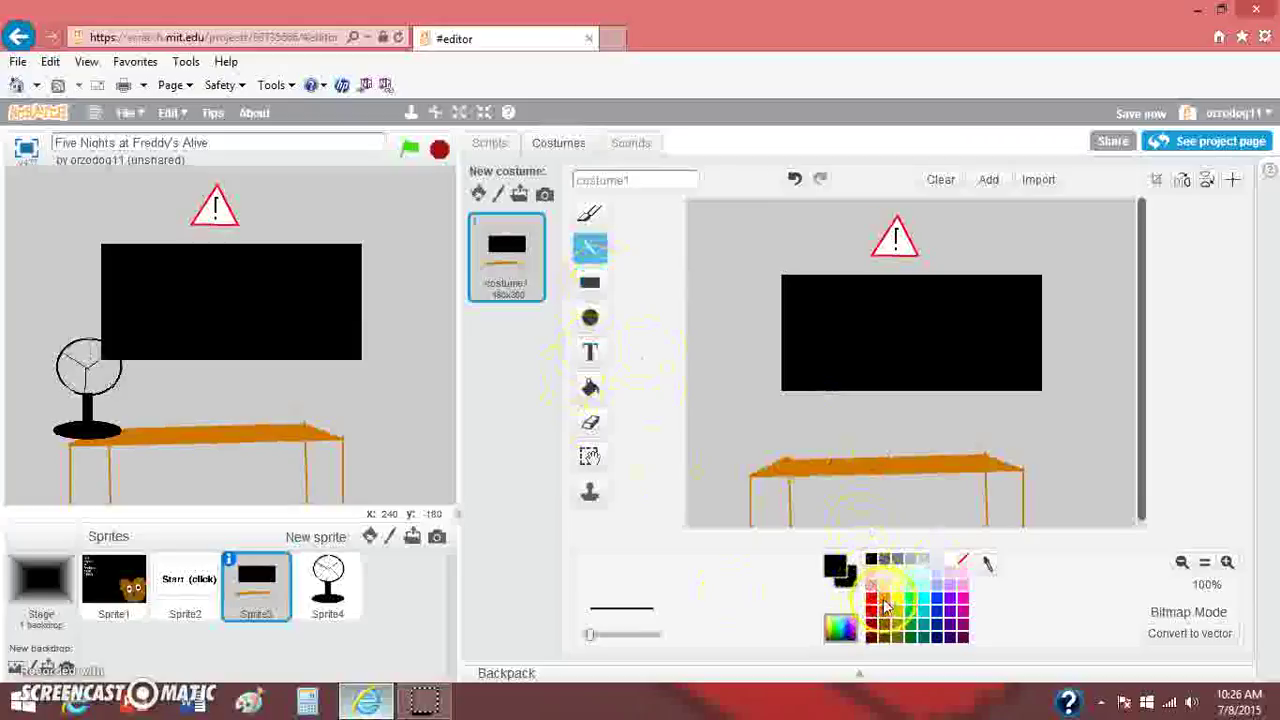
{"action": "left_click", "coordinate": [987, 563]}
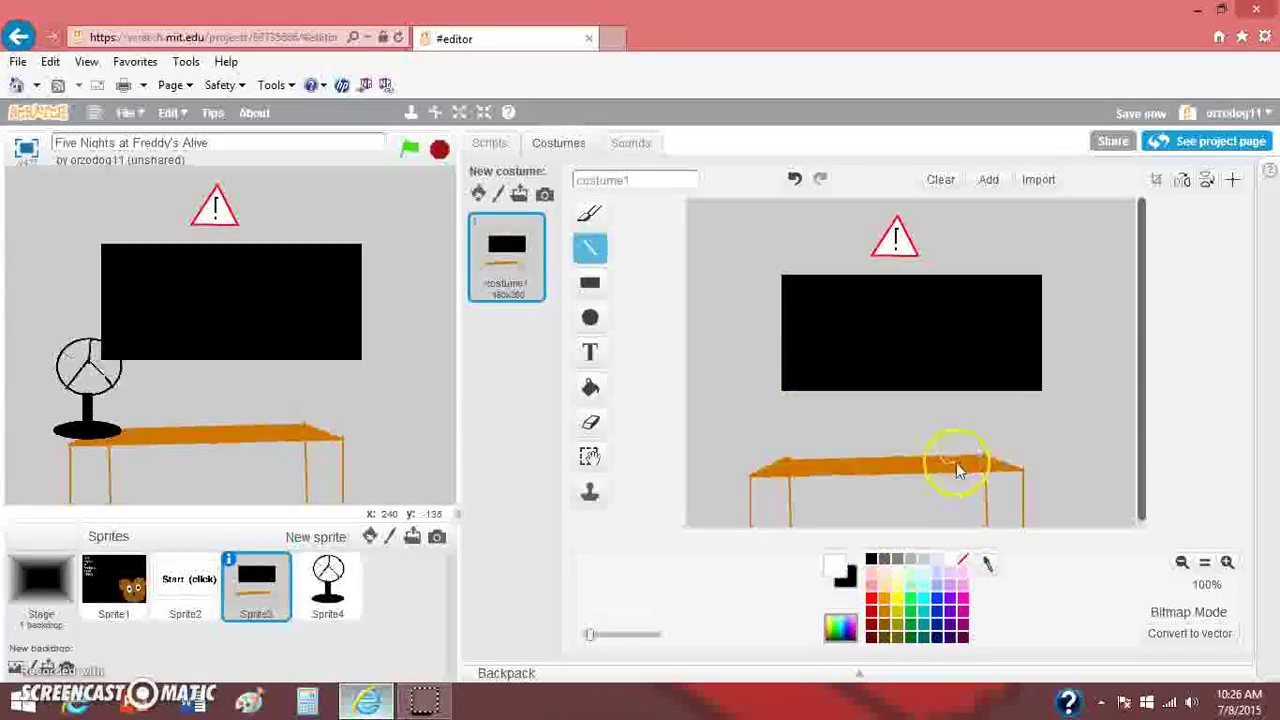
{"action": "mouse_move", "coordinate": [956, 463]}
{"action": "left_mouse_down"}
{"action": "mouse_move", "coordinate": [960, 445]}
{"action": "mouse_move", "coordinate": [932, 443]}
{"action": "left_mouse_up"}
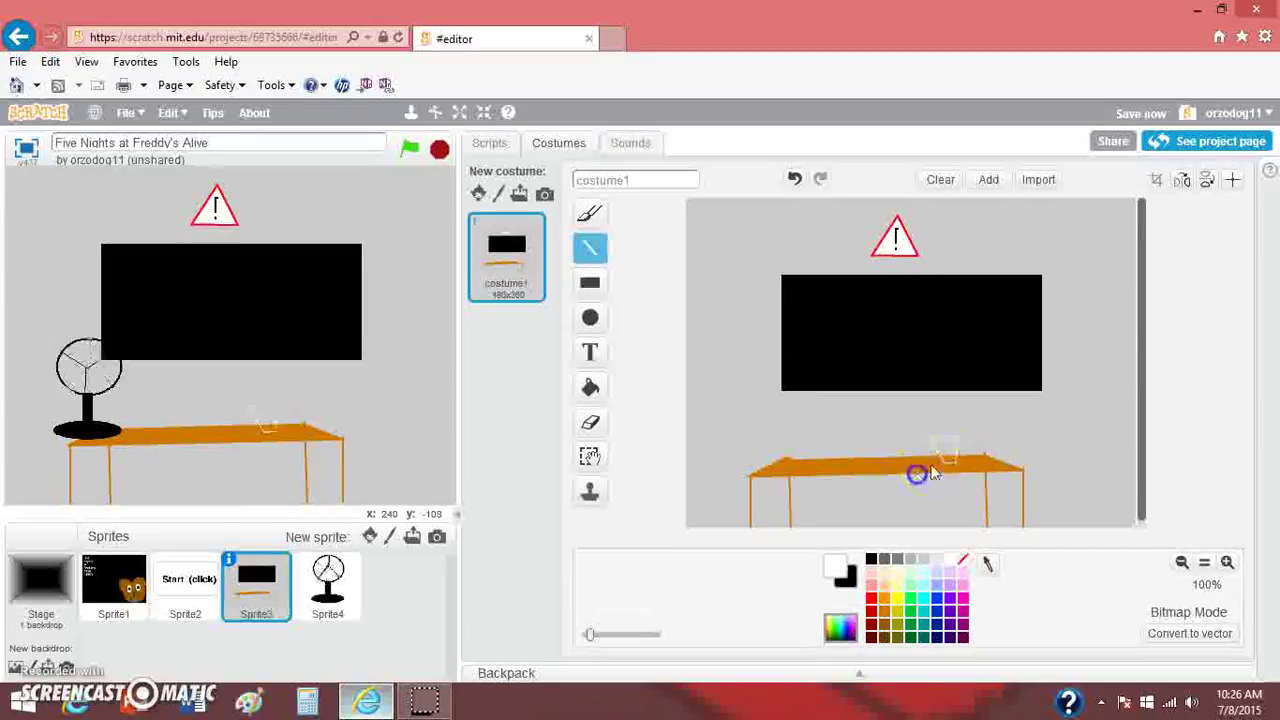
Try to fill the cup outline with solid white, and undo the fills.
{"action": "left_click", "coordinate": [590, 387]}
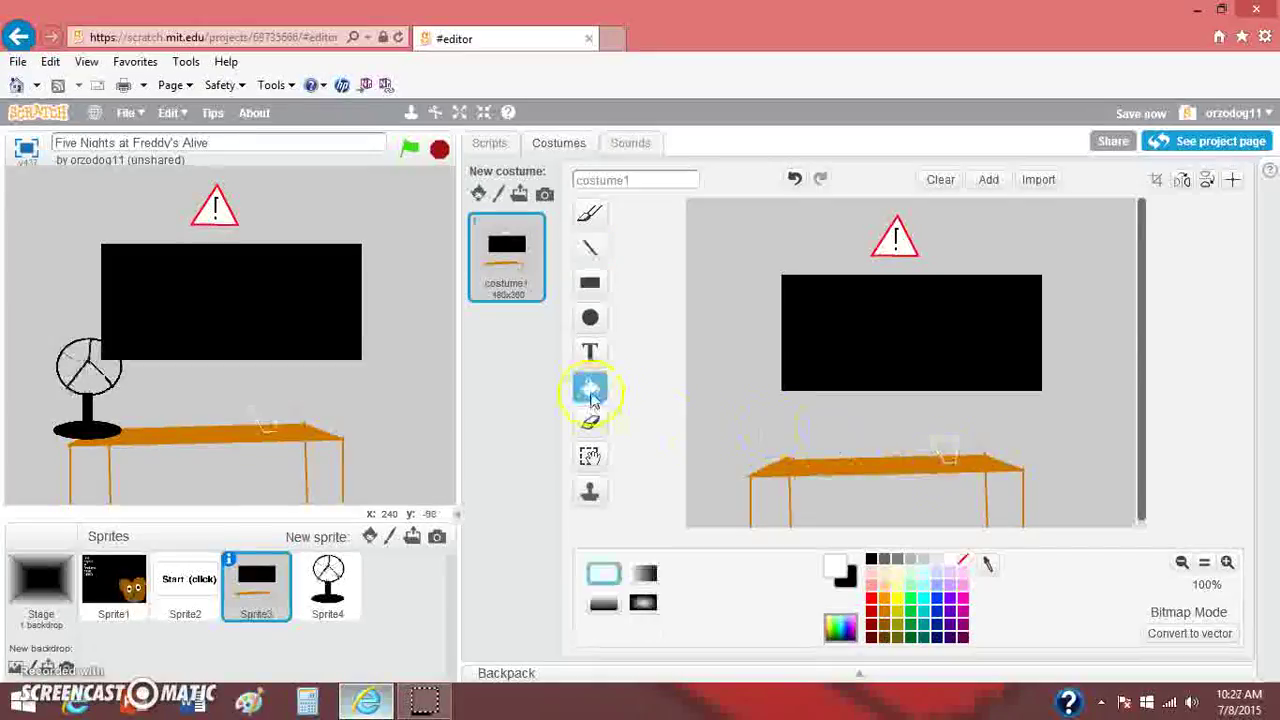
{"action": "left_click", "coordinate": [944, 451]}
{"action": "left_click", "coordinate": [945, 457]}
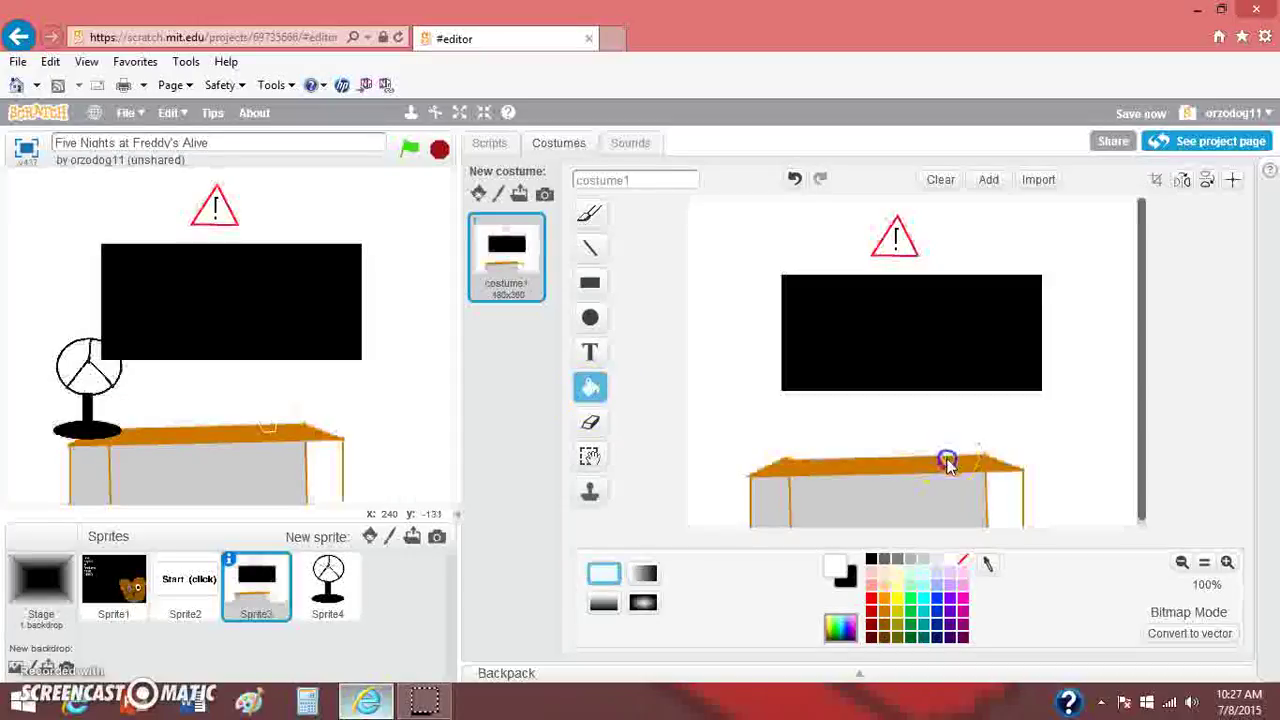
{"action": "left_click", "coordinate": [795, 180]}
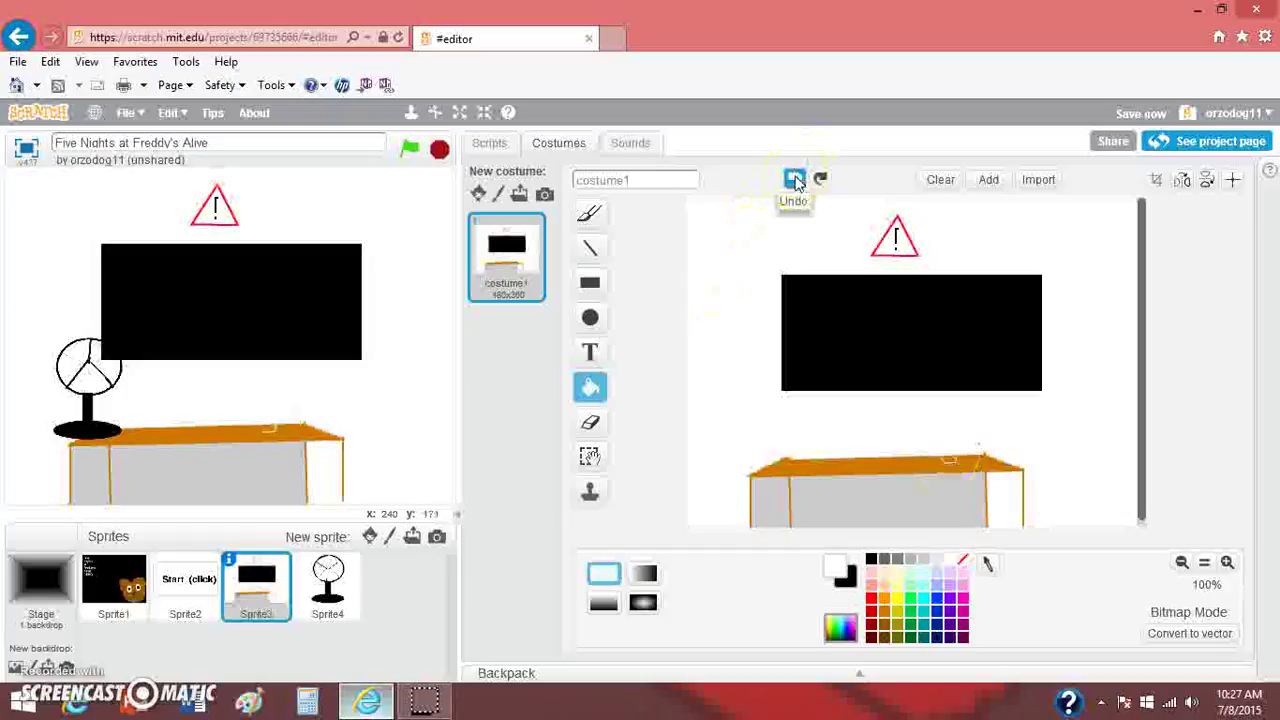
{"action": "left_click", "coordinate": [795, 180]}
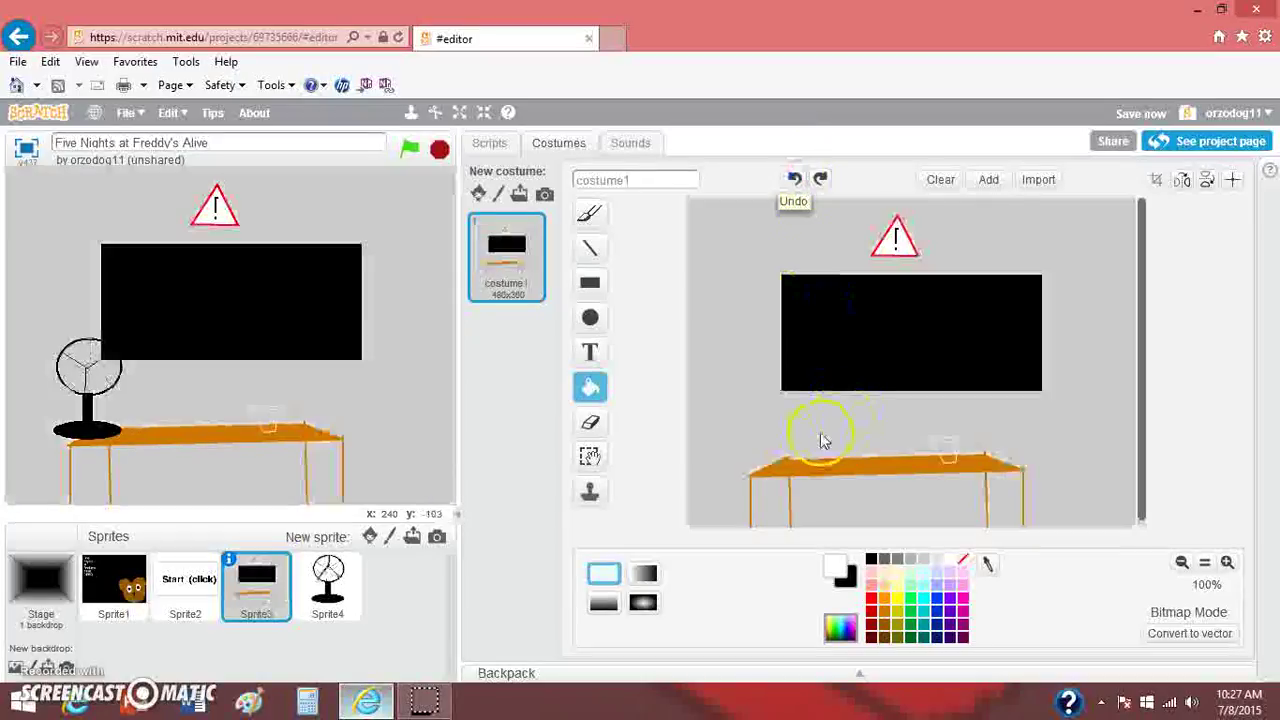
Patch the upper-left corner of the cup outline with a short white line at 400% zoom.
{"action": "left_click", "coordinate": [1227, 563]}
{"action": "left_click", "coordinate": [1227, 563]}
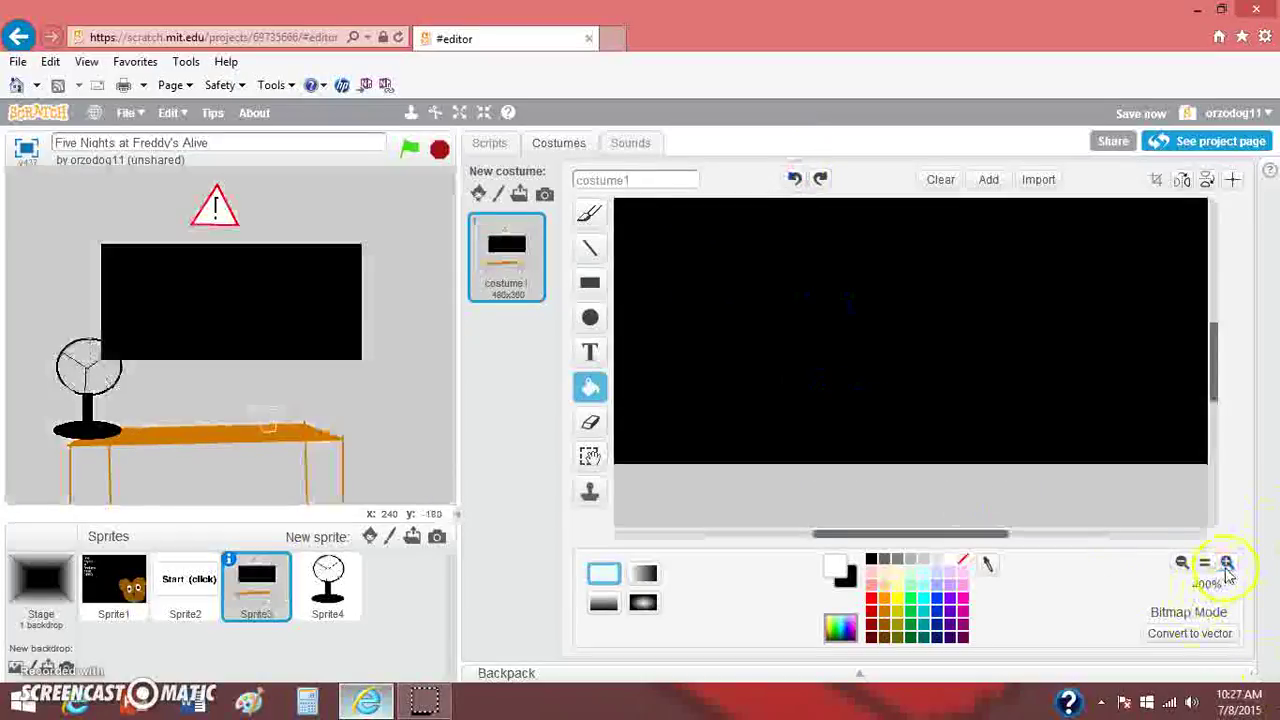
{"action": "left_click_drag", "start_coordinate": [1212, 337], "coordinate": [1220, 405]}
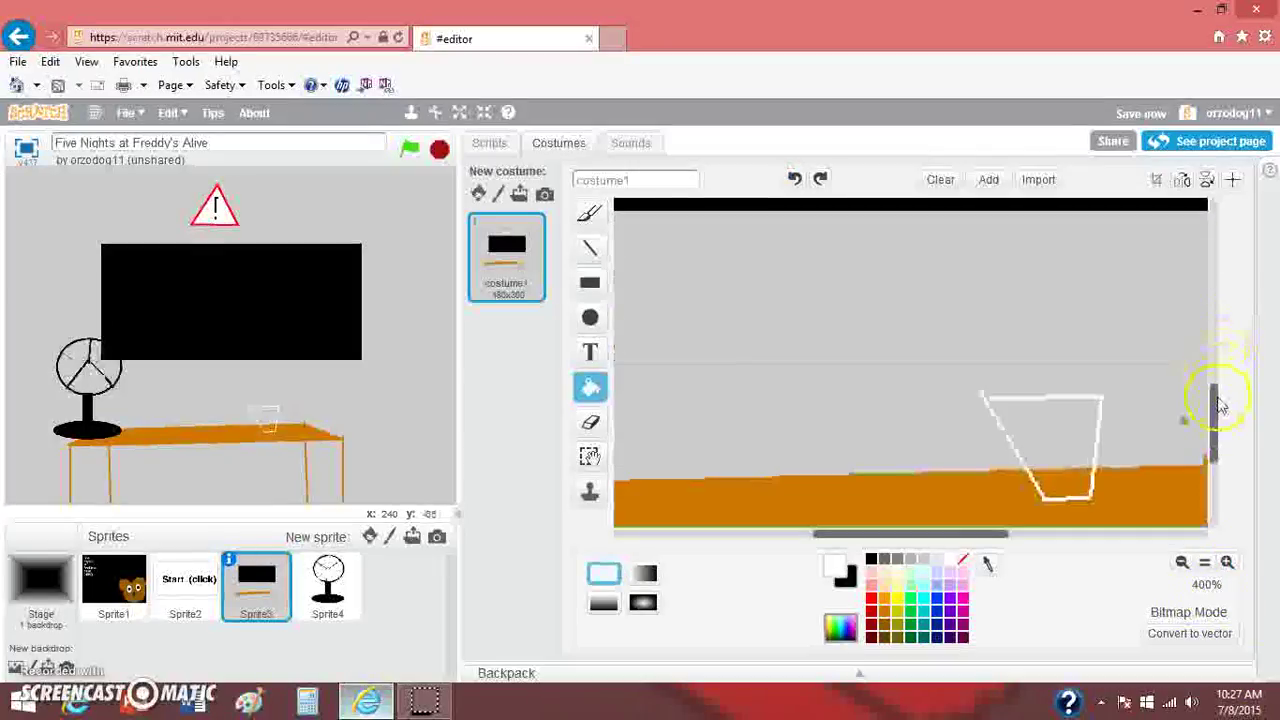
{"action": "left_click", "coordinate": [590, 247]}
{"action": "left_click_drag", "start_coordinate": [993, 425], "coordinate": [993, 408]}
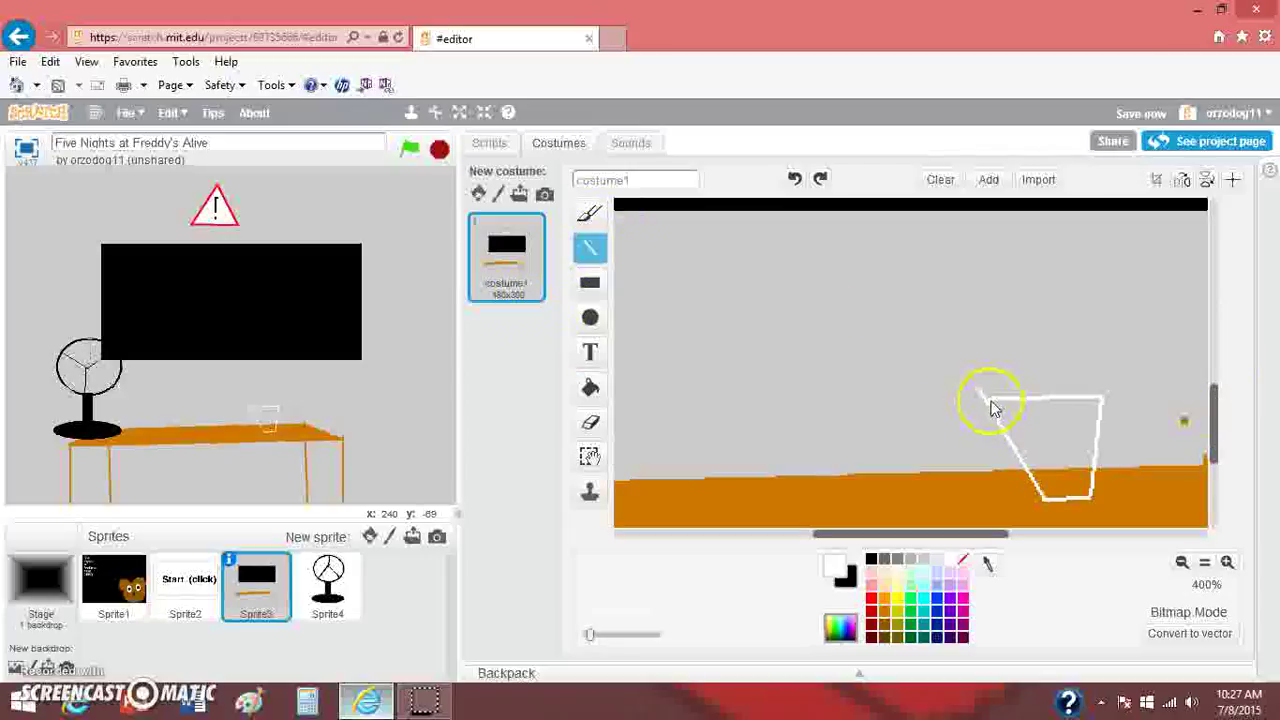
Try to fill the patched cup outline with white again, and undo that fill.
{"action": "left_click", "coordinate": [572, 389]}
{"action": "left_click", "coordinate": [1062, 463]}
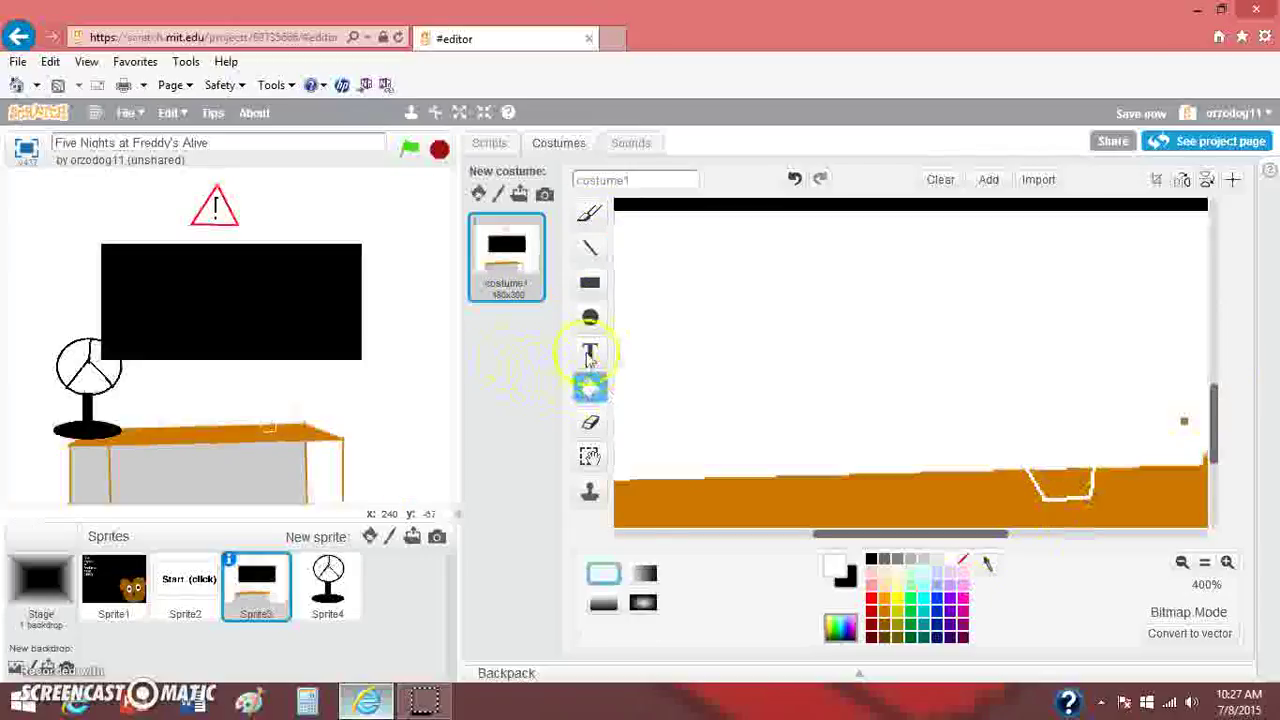
{"action": "left_click", "coordinate": [795, 178]}
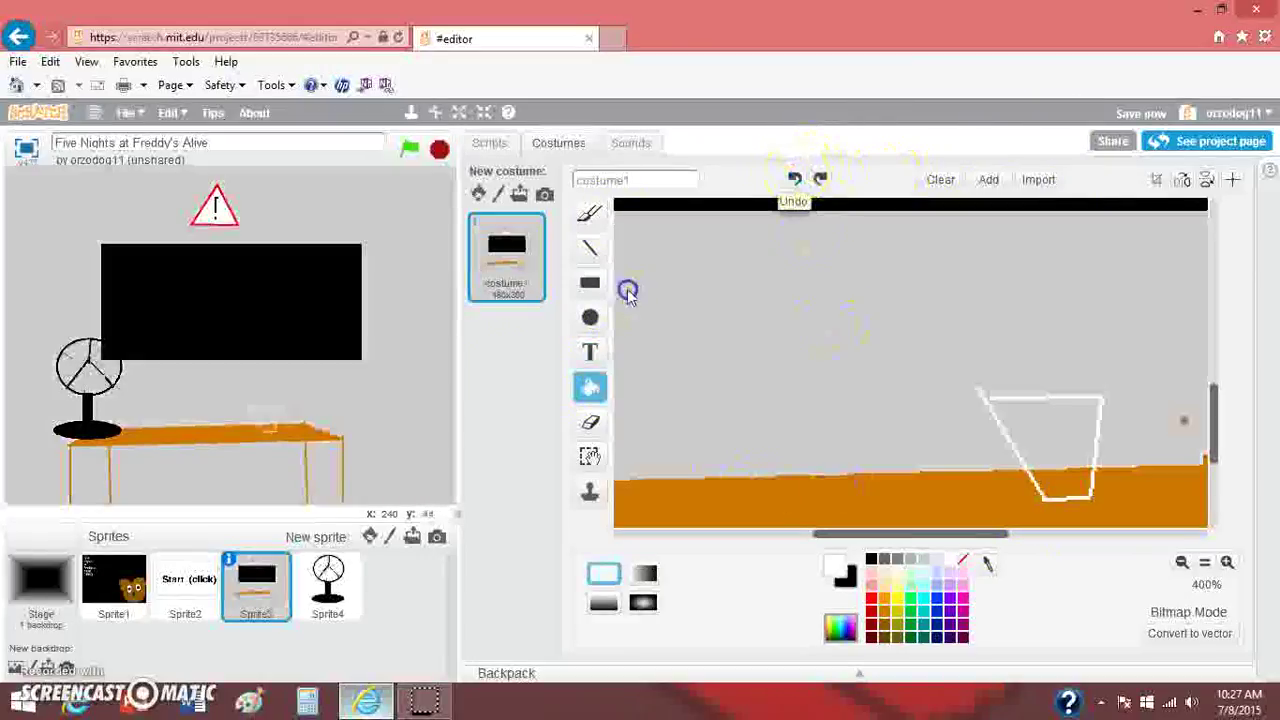
Close the gap in the cup's left edge with a white line and fill both its upper and lower parts with white.
{"action": "left_click", "coordinate": [590, 248]}
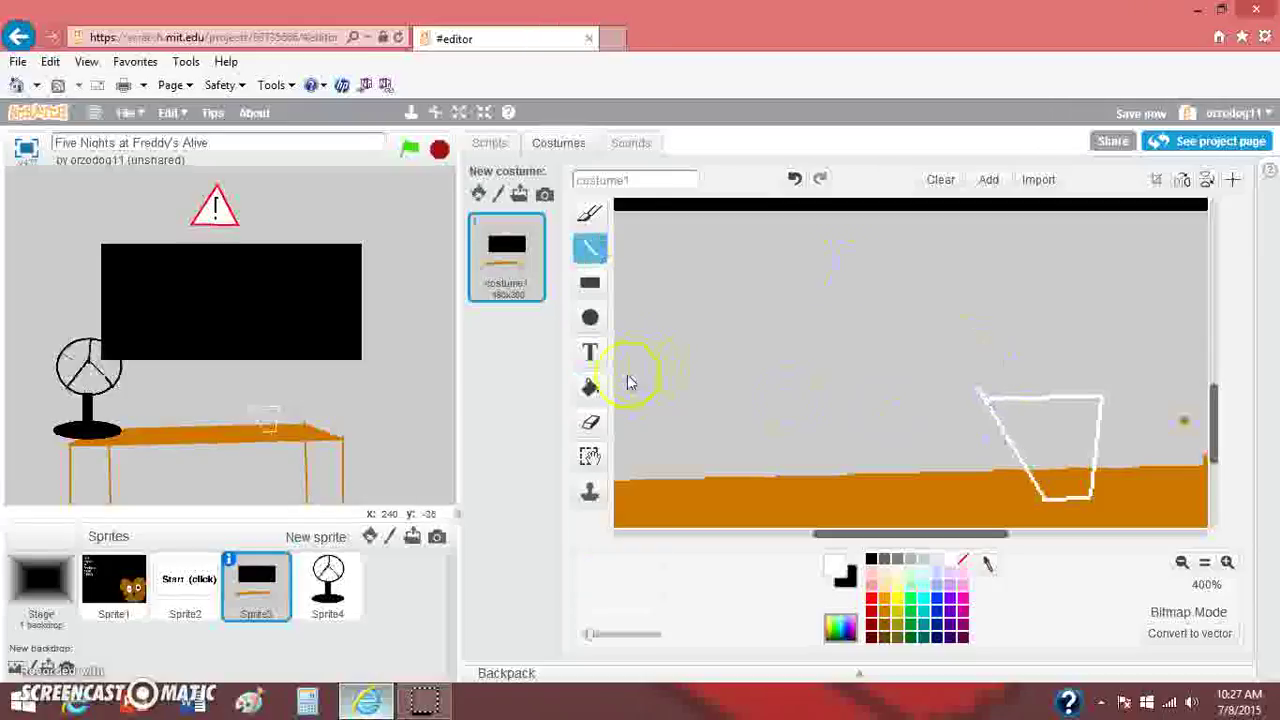
{"action": "left_click", "coordinate": [590, 388]}
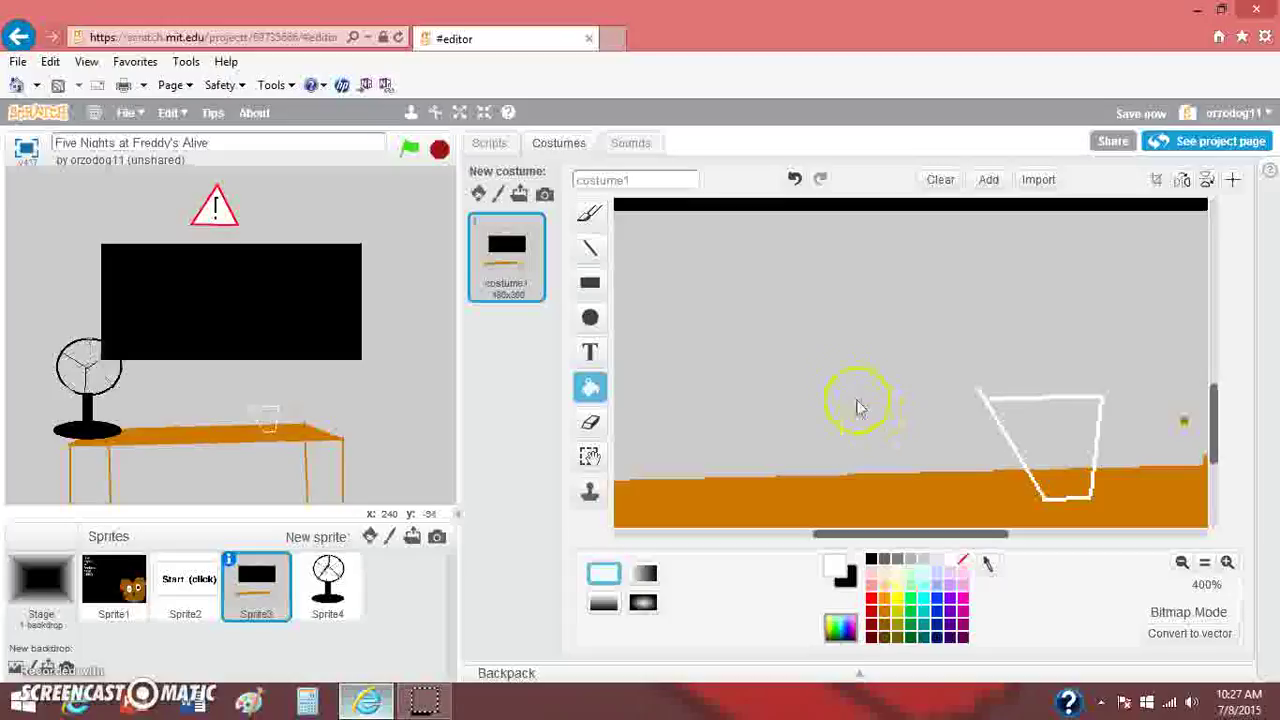
{"action": "left_click", "coordinate": [1069, 432]}
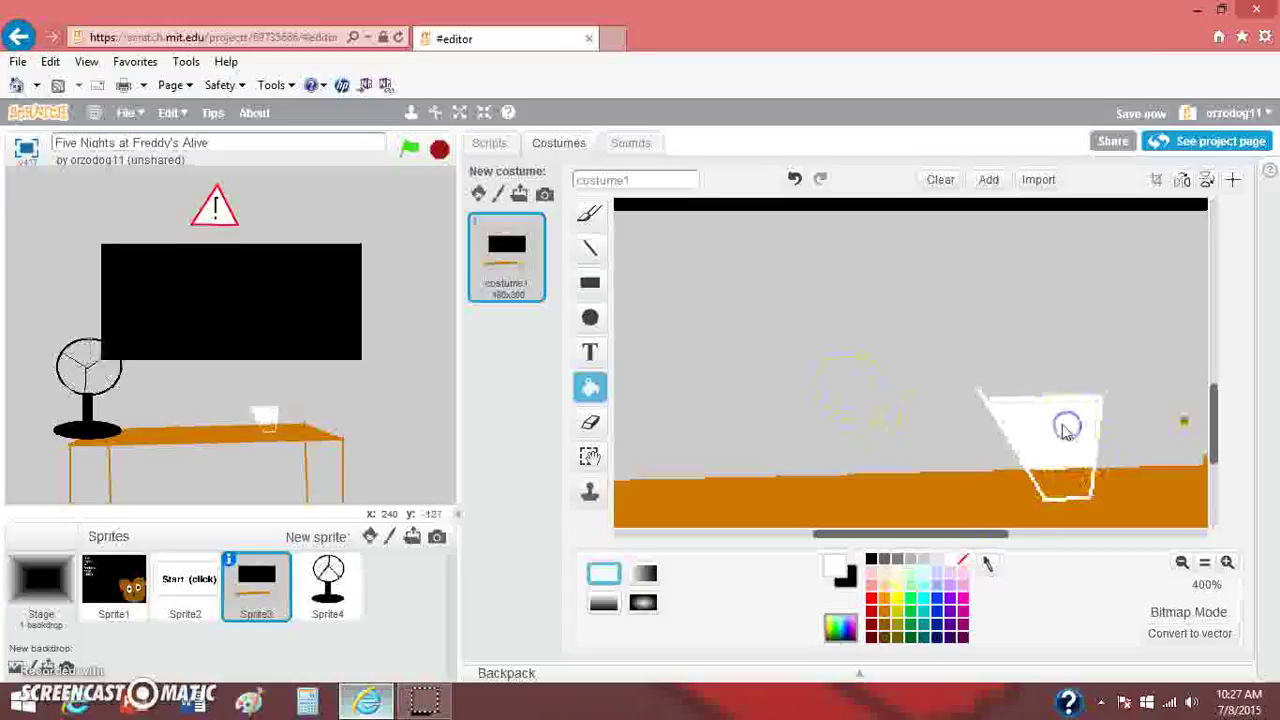
{"action": "left_click", "coordinate": [1055, 485]}
Decorate the cup with two unfilled red circles, a small one and a larger one to its upper right.
{"action": "left_click", "coordinate": [590, 317]}
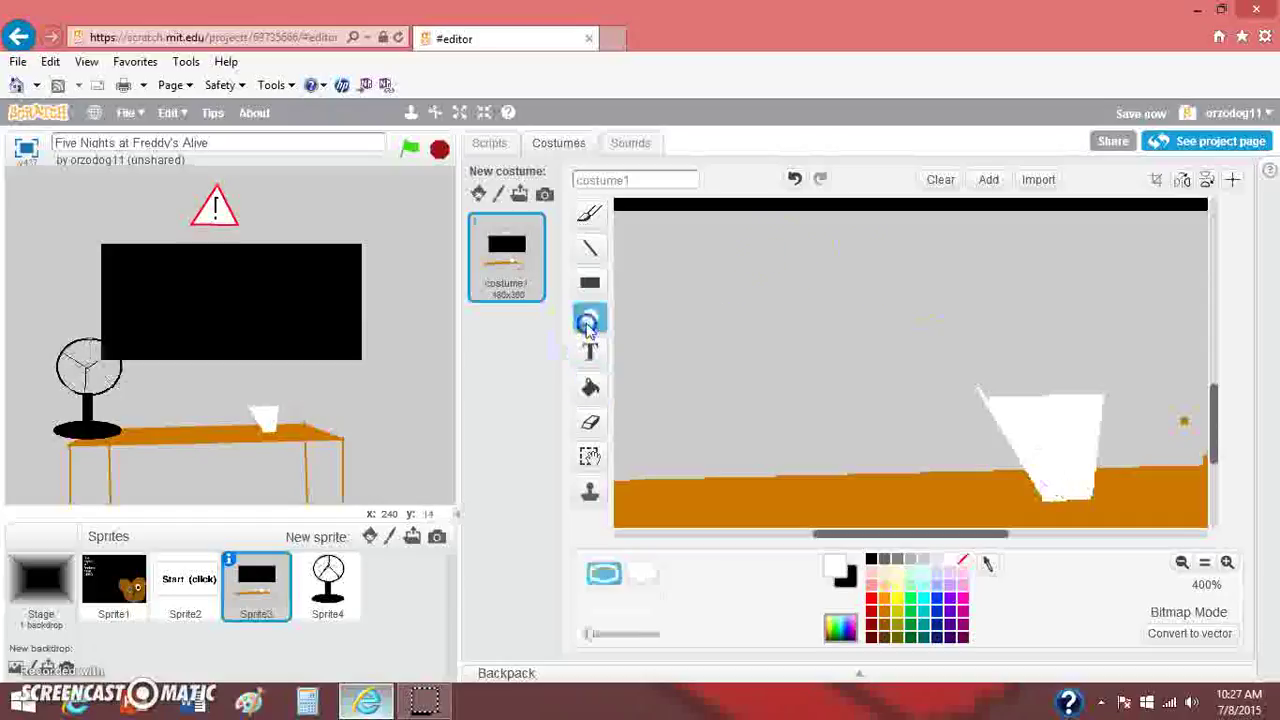
{"action": "left_click", "coordinate": [870, 598]}
{"action": "left_click", "coordinate": [1043, 436]}
{"action": "mouse_move", "coordinate": [1040, 438]}
{"action": "left_mouse_down"}
{"action": "mouse_move", "coordinate": [1072, 456]}
{"action": "mouse_move", "coordinate": [1050, 449]}
{"action": "mouse_move", "coordinate": [1054, 434]}
{"action": "mouse_move", "coordinate": [1060, 443]}
{"action": "left_mouse_up"}
{"action": "left_click", "coordinate": [674, 463]}
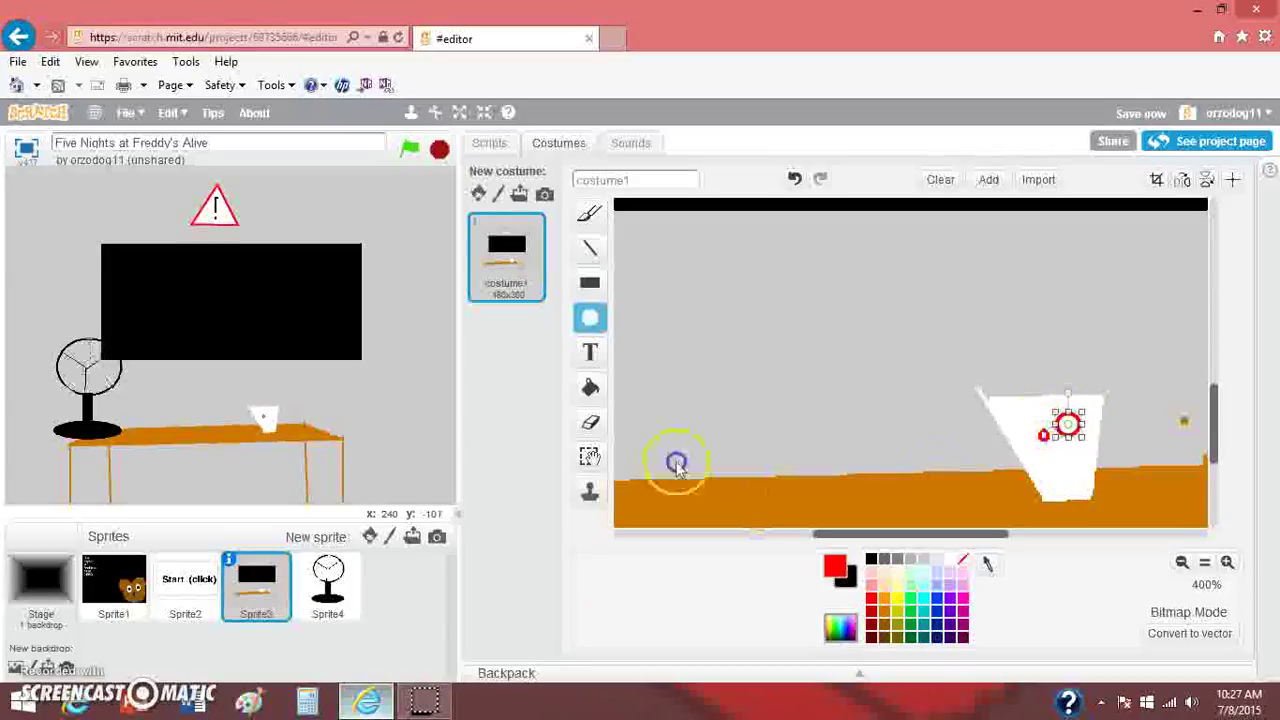
Draw a bent white straw sticking out of the cup with two lines, and open Sprite3's scripts.
{"action": "left_click", "coordinate": [588, 248]}
{"action": "left_click", "coordinate": [955, 560]}
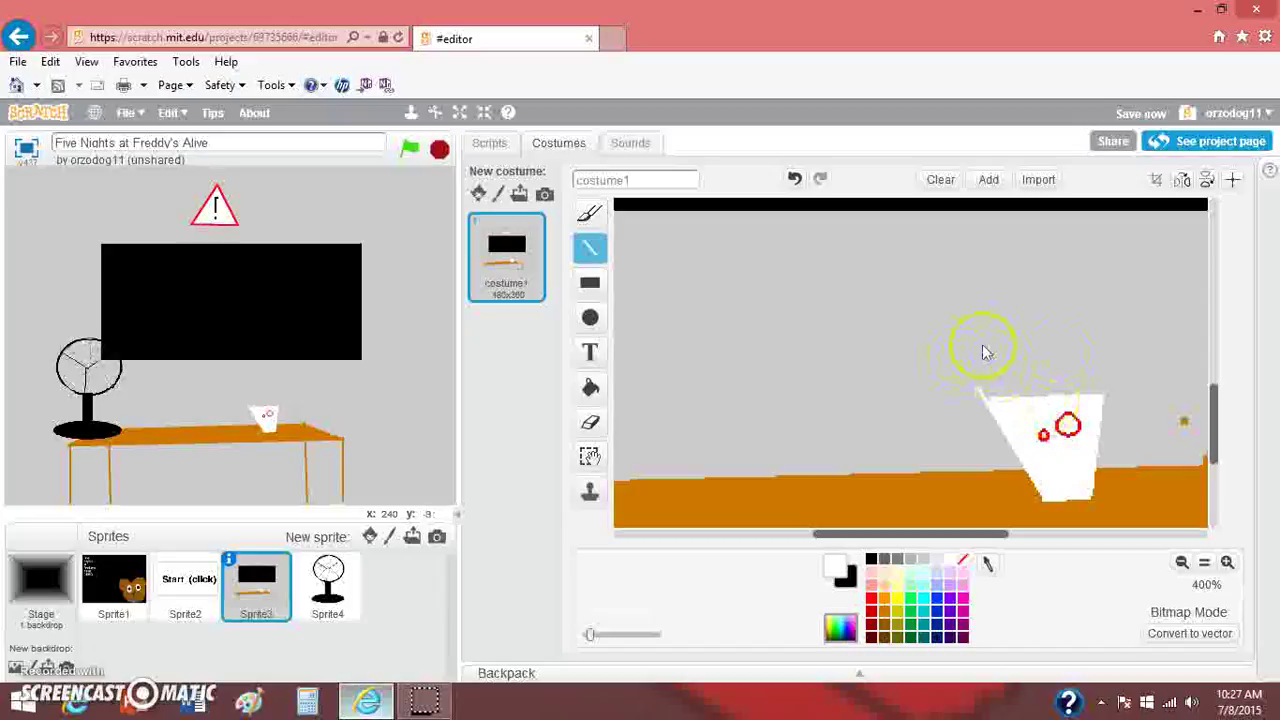
{"action": "left_click_drag", "start_coordinate": [1025, 347], "coordinate": [1047, 410]}
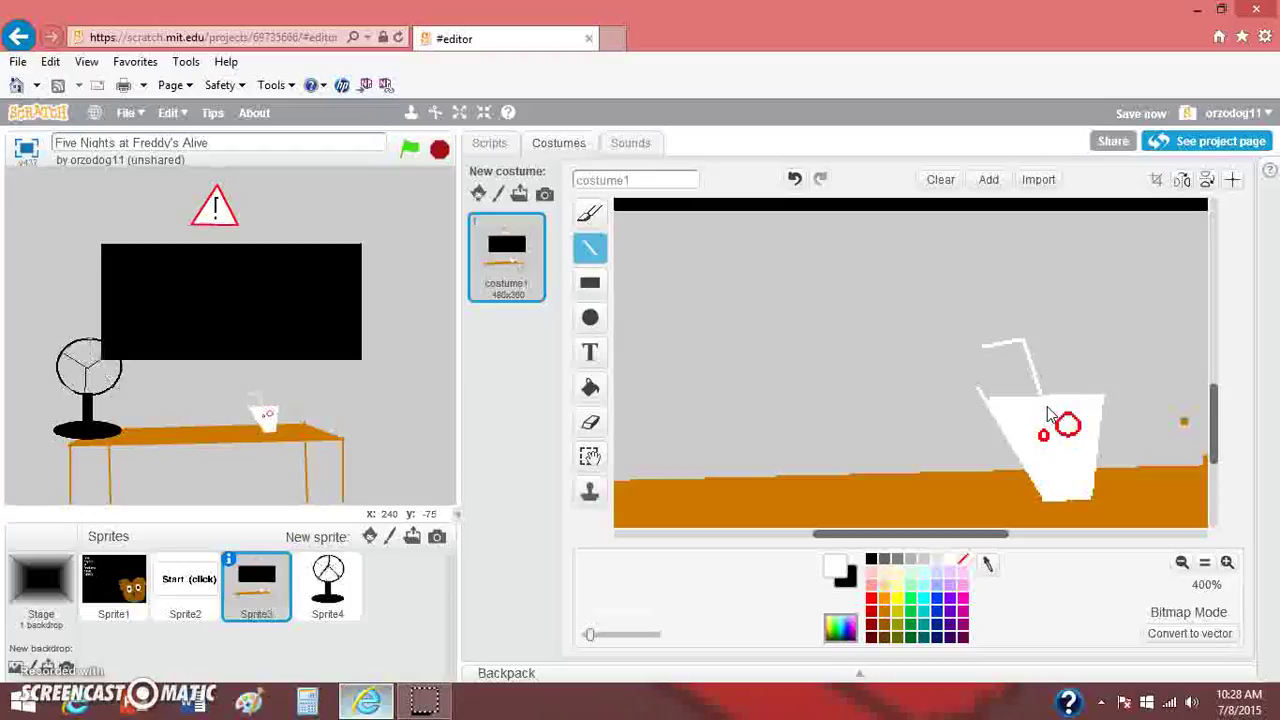
{"action": "left_click", "coordinate": [483, 145]}
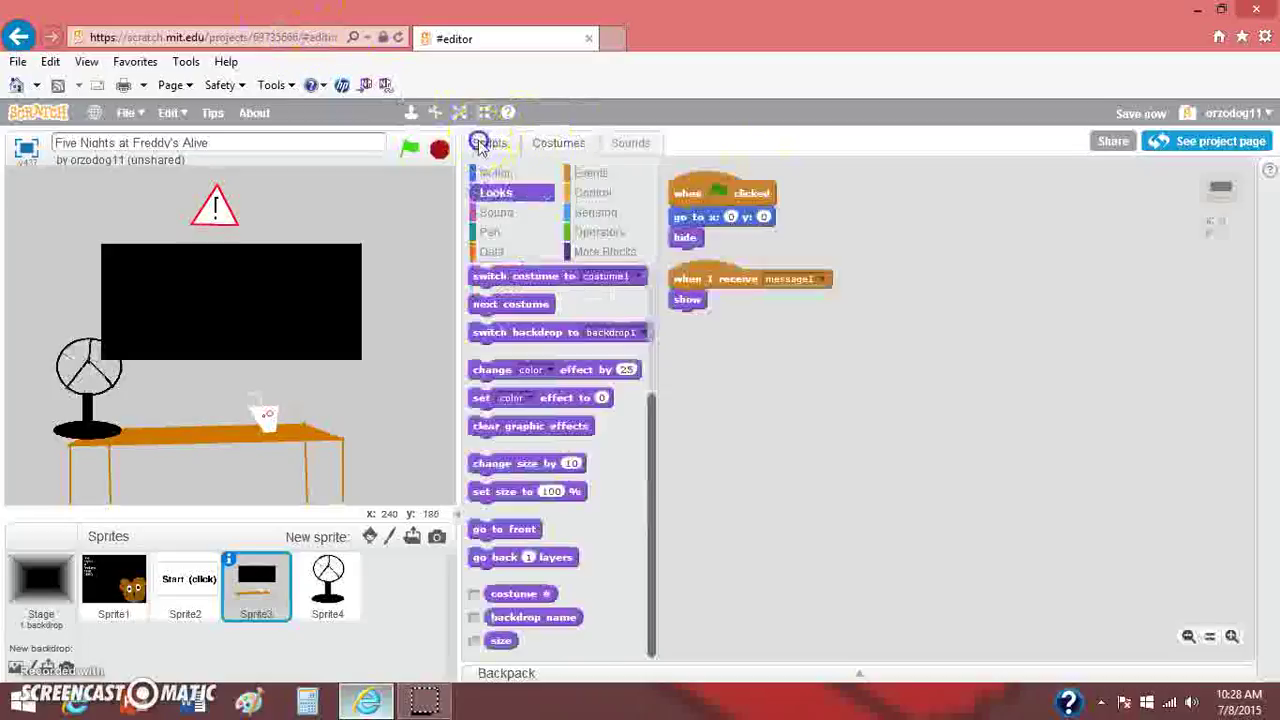